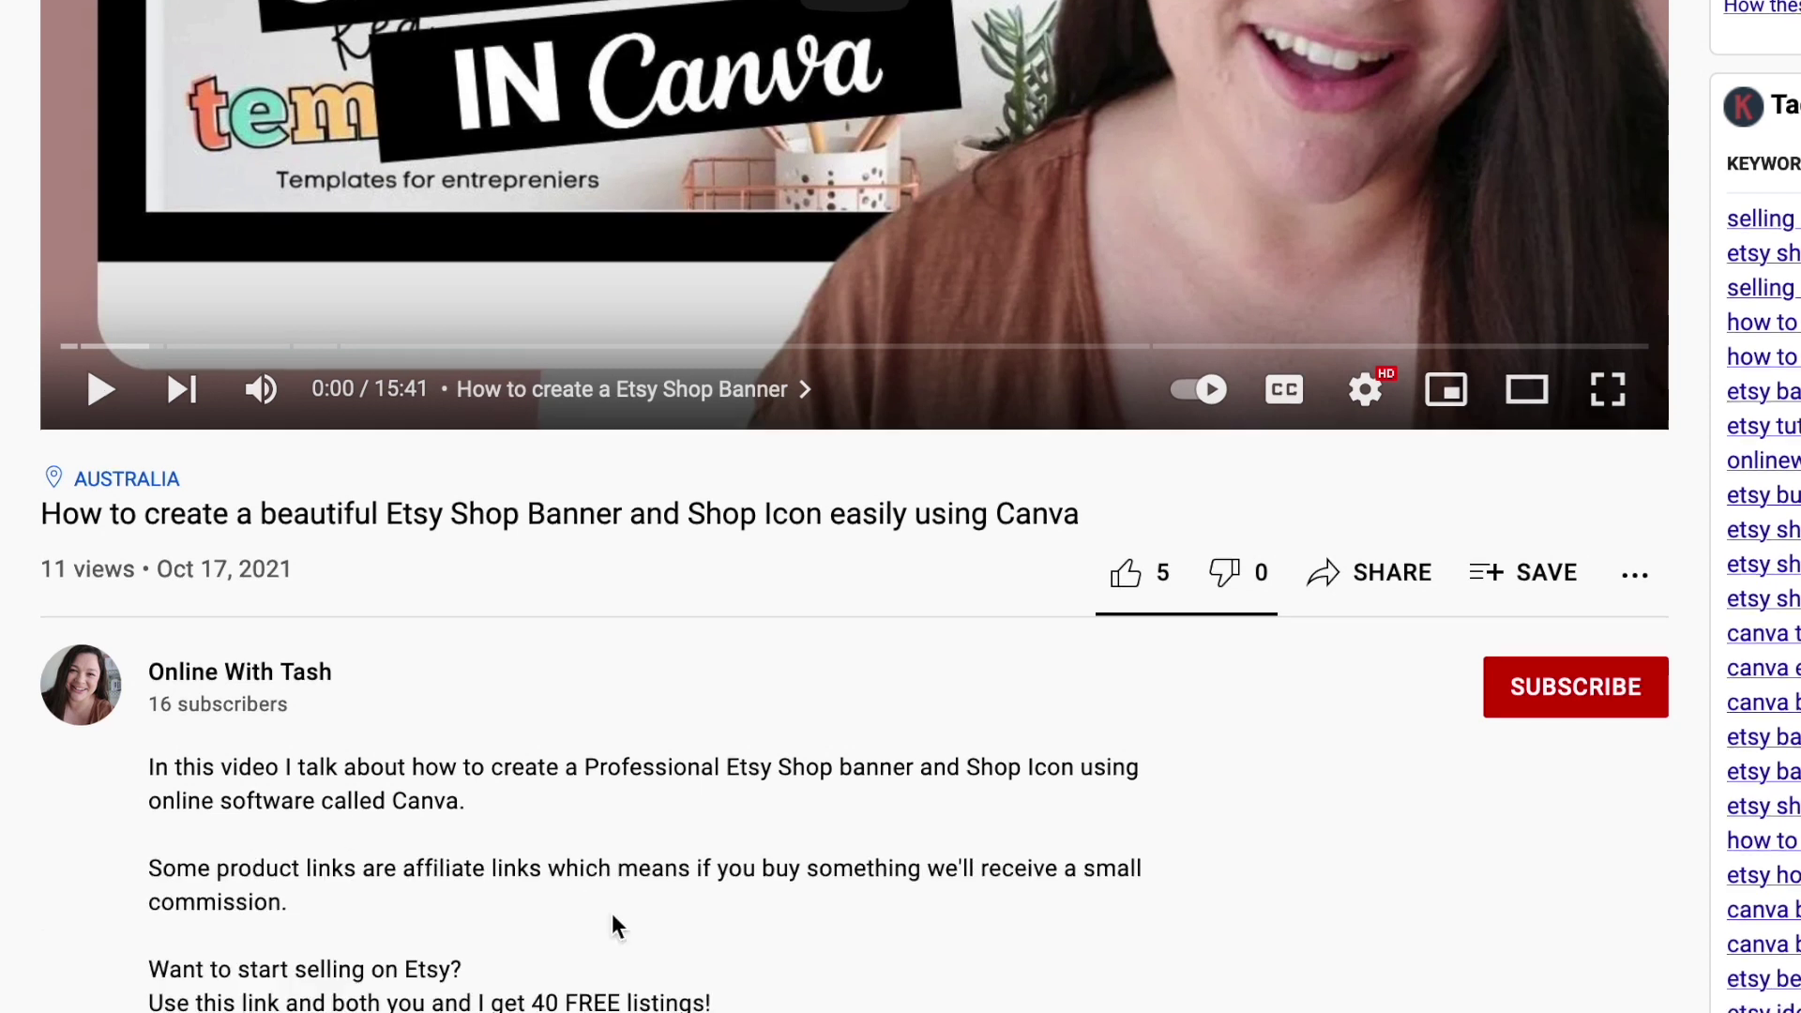
Follow the free-listings Etsy link in the video description, start opening a shop, and continue signing in with Google.
scroll(611, 914, down, 3)
scroll(611, 916, down, 2)
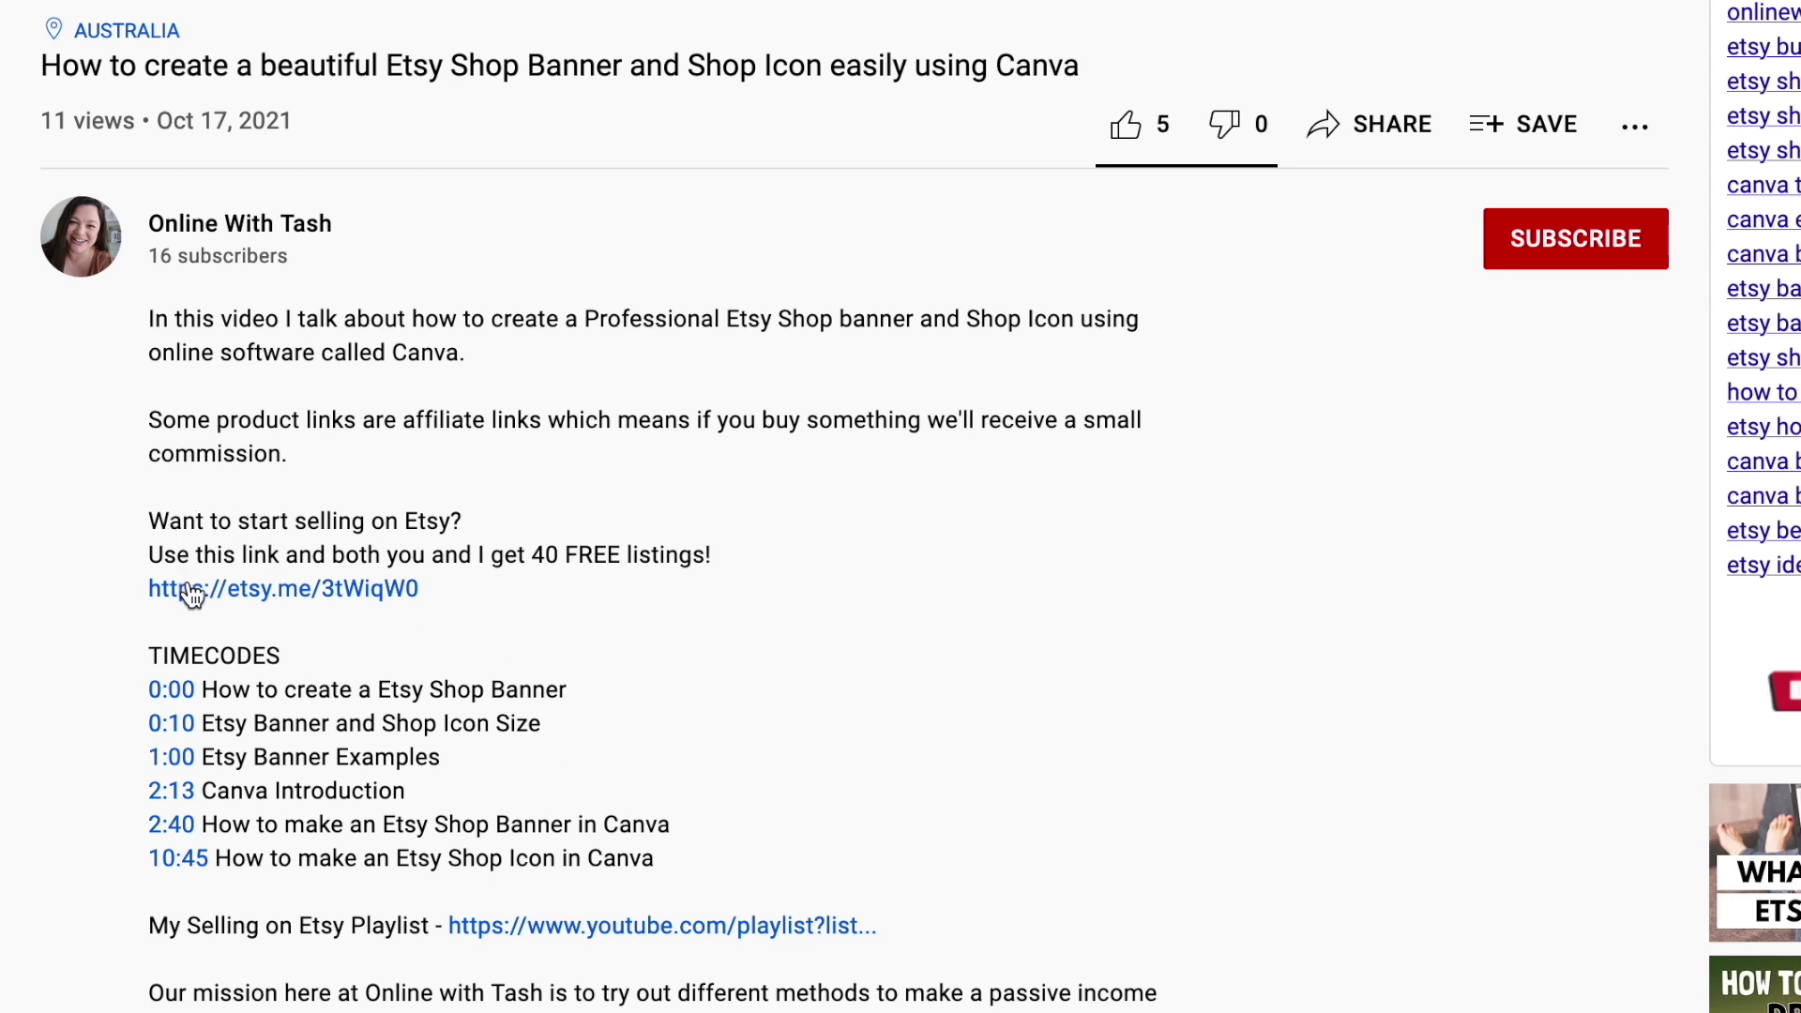
click(237, 600)
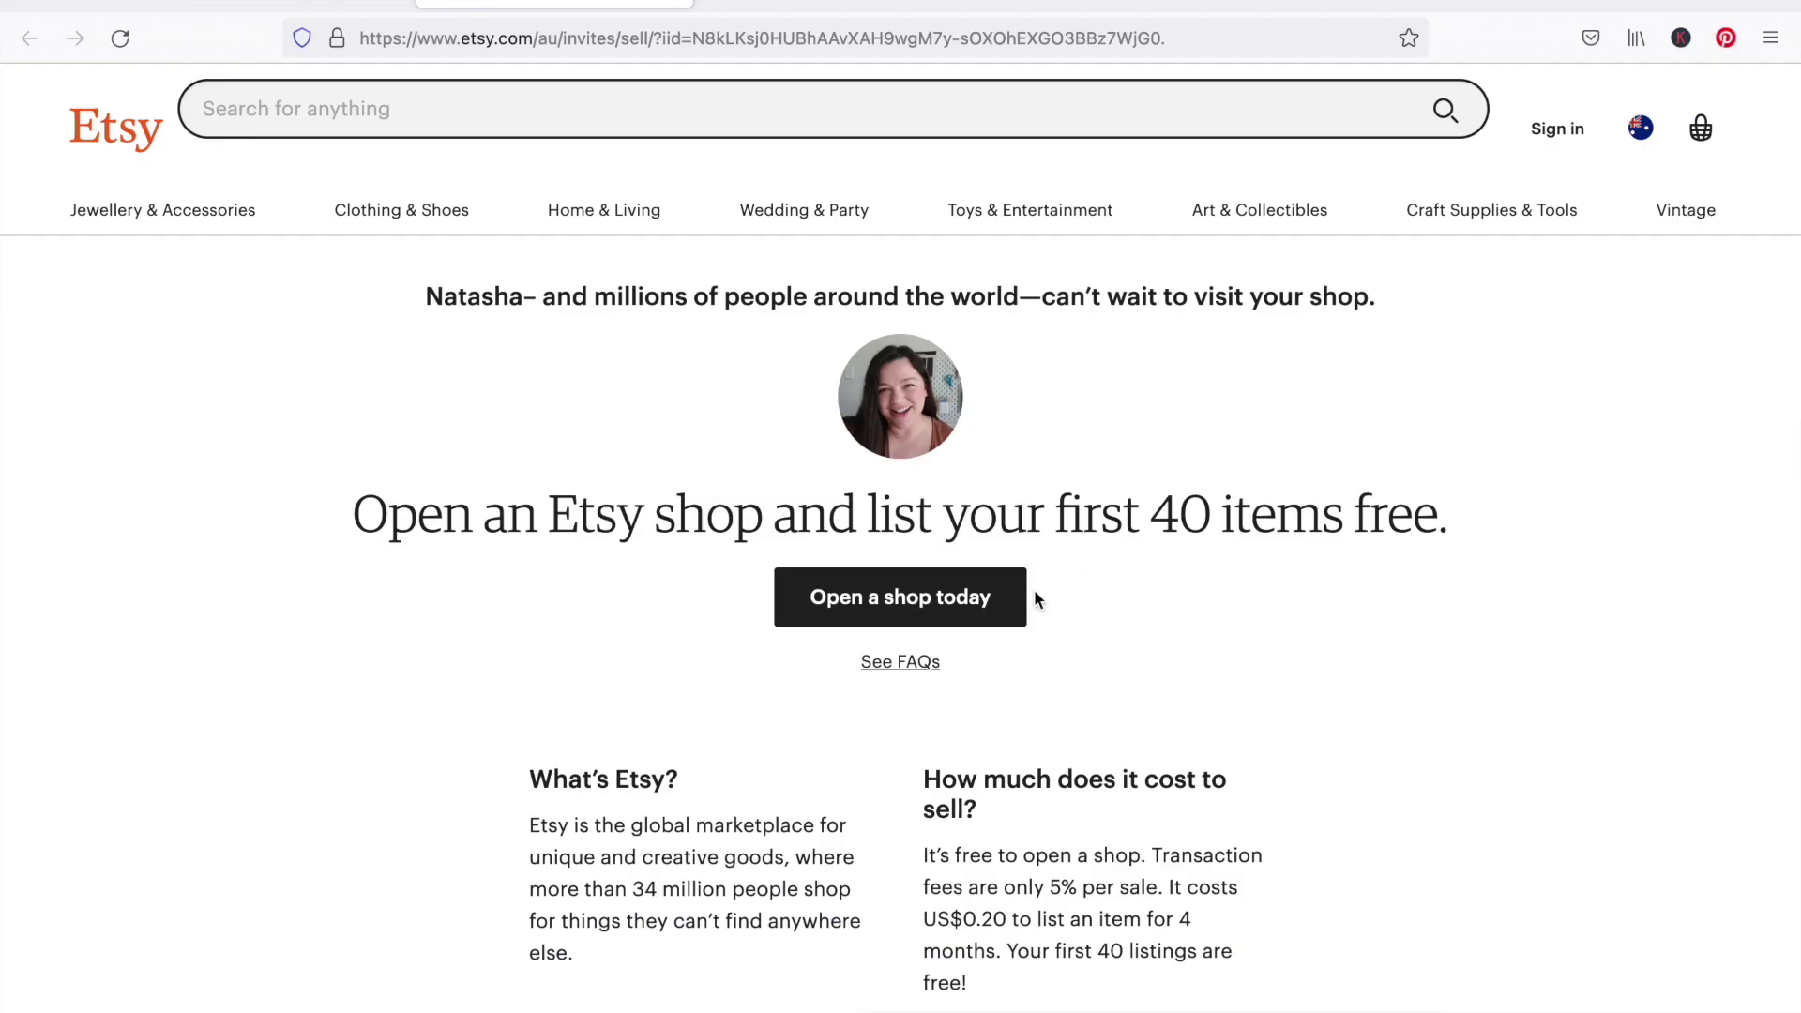
click(996, 608)
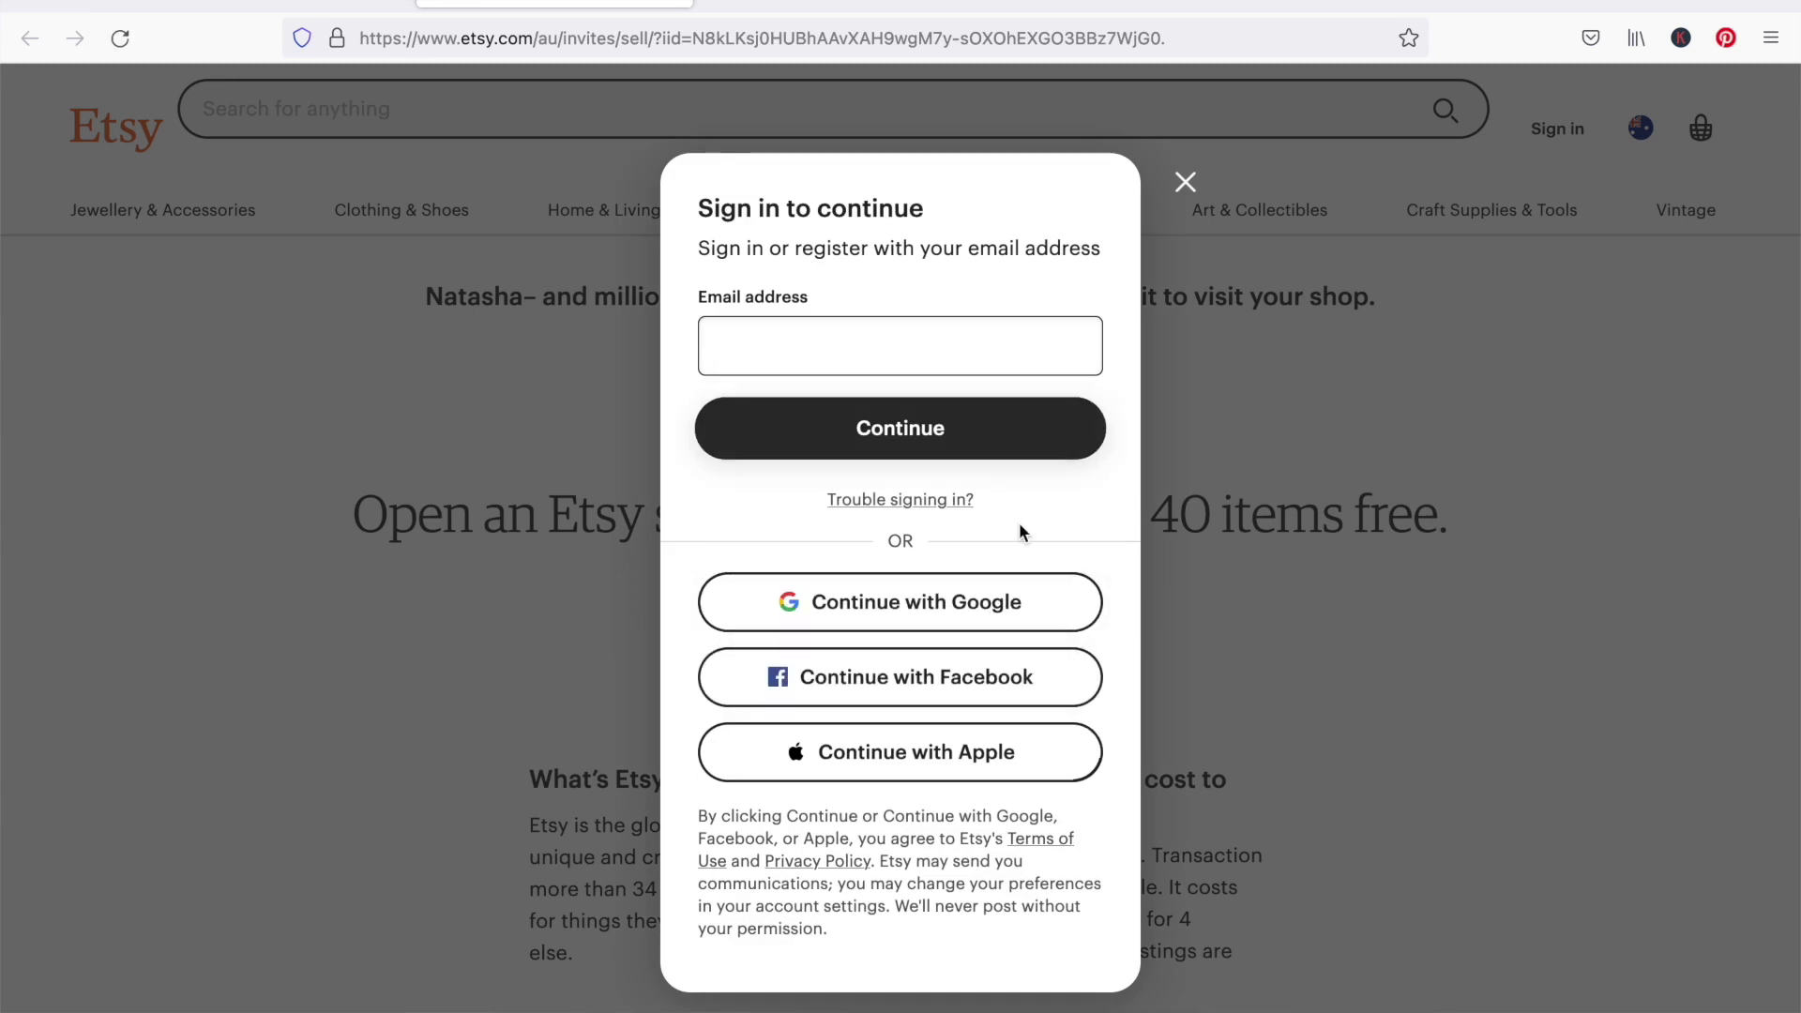
click(990, 610)
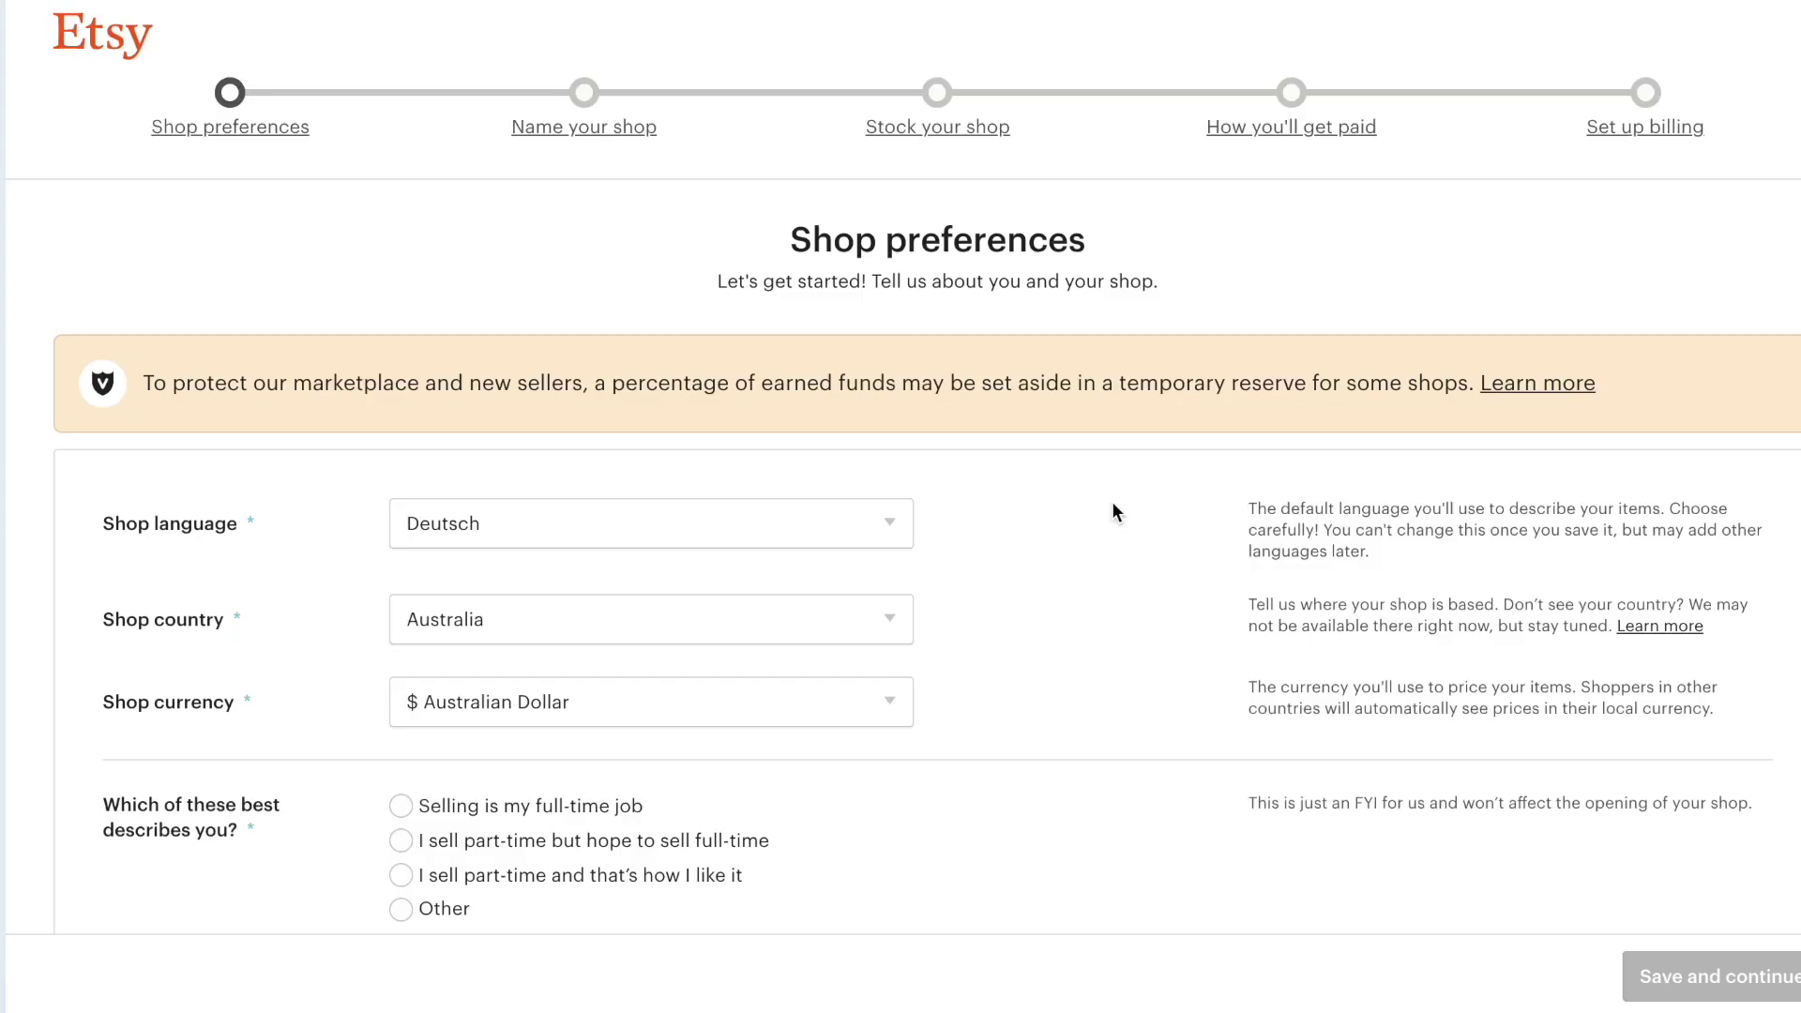
Set the shop preferences to English, Australia, Australian Dollar and "I sell part-time but hope to sell full-time", and save them.
click(863, 526)
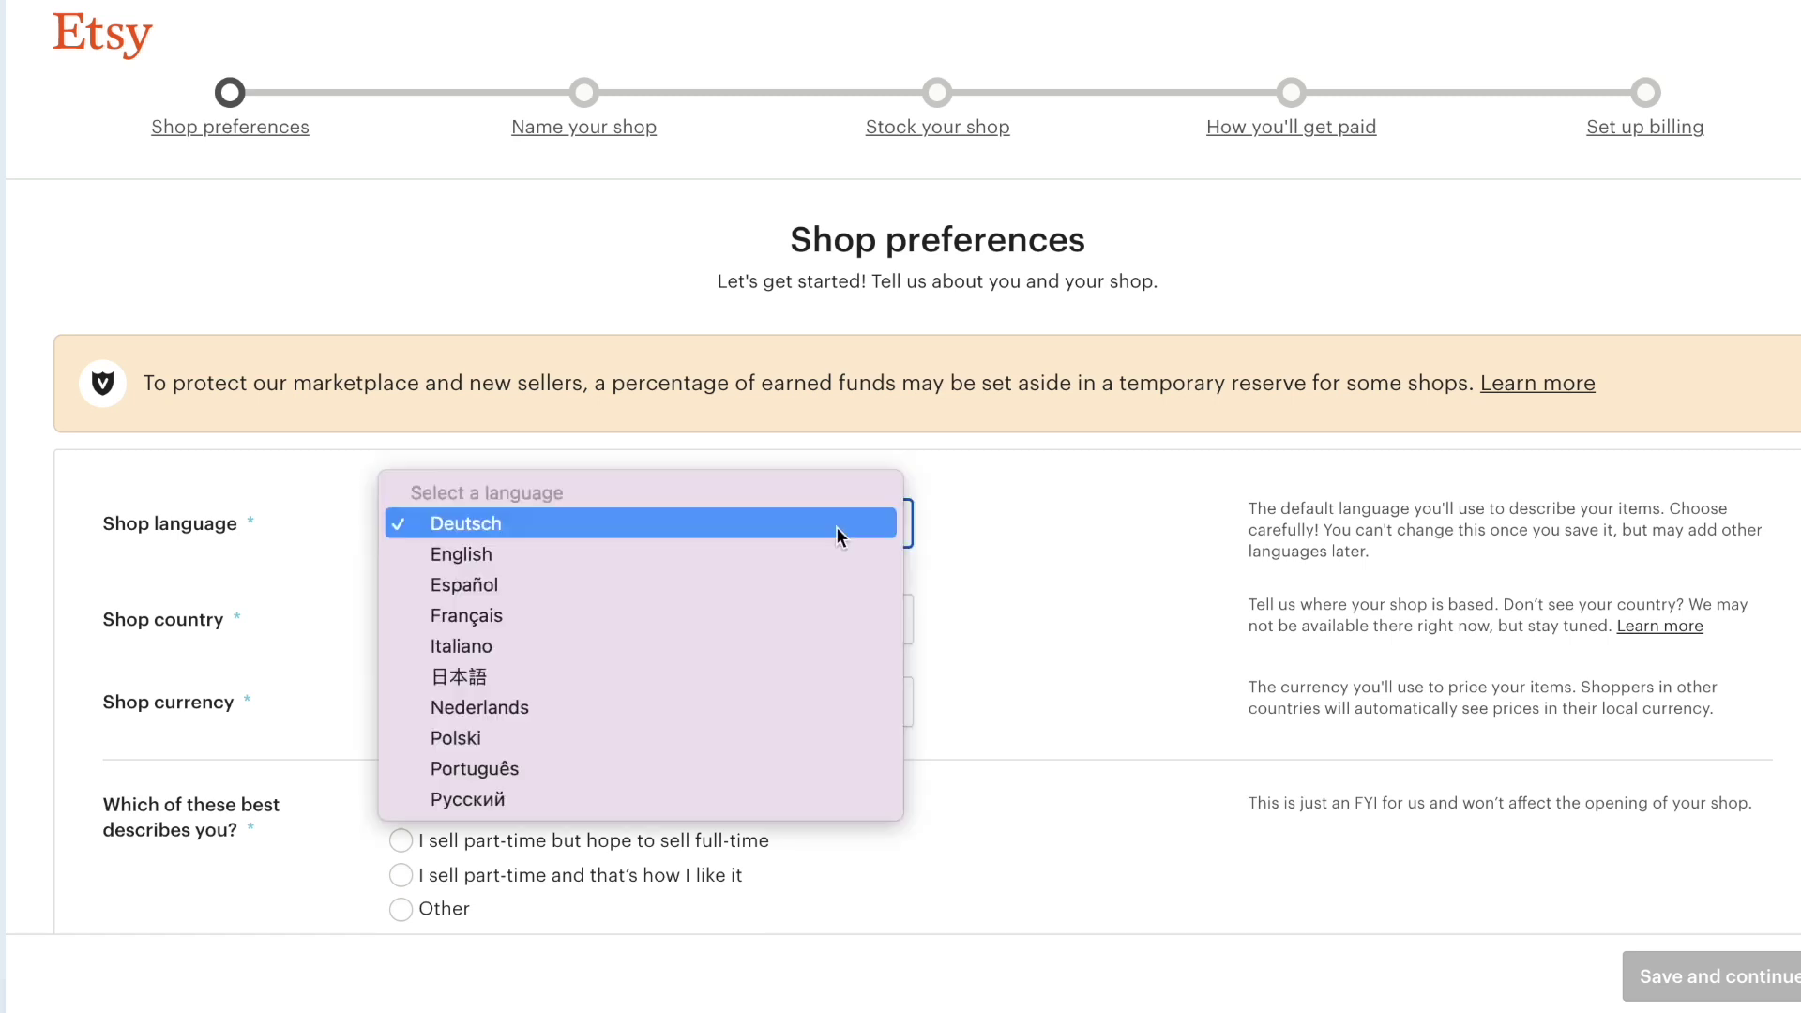
click(825, 557)
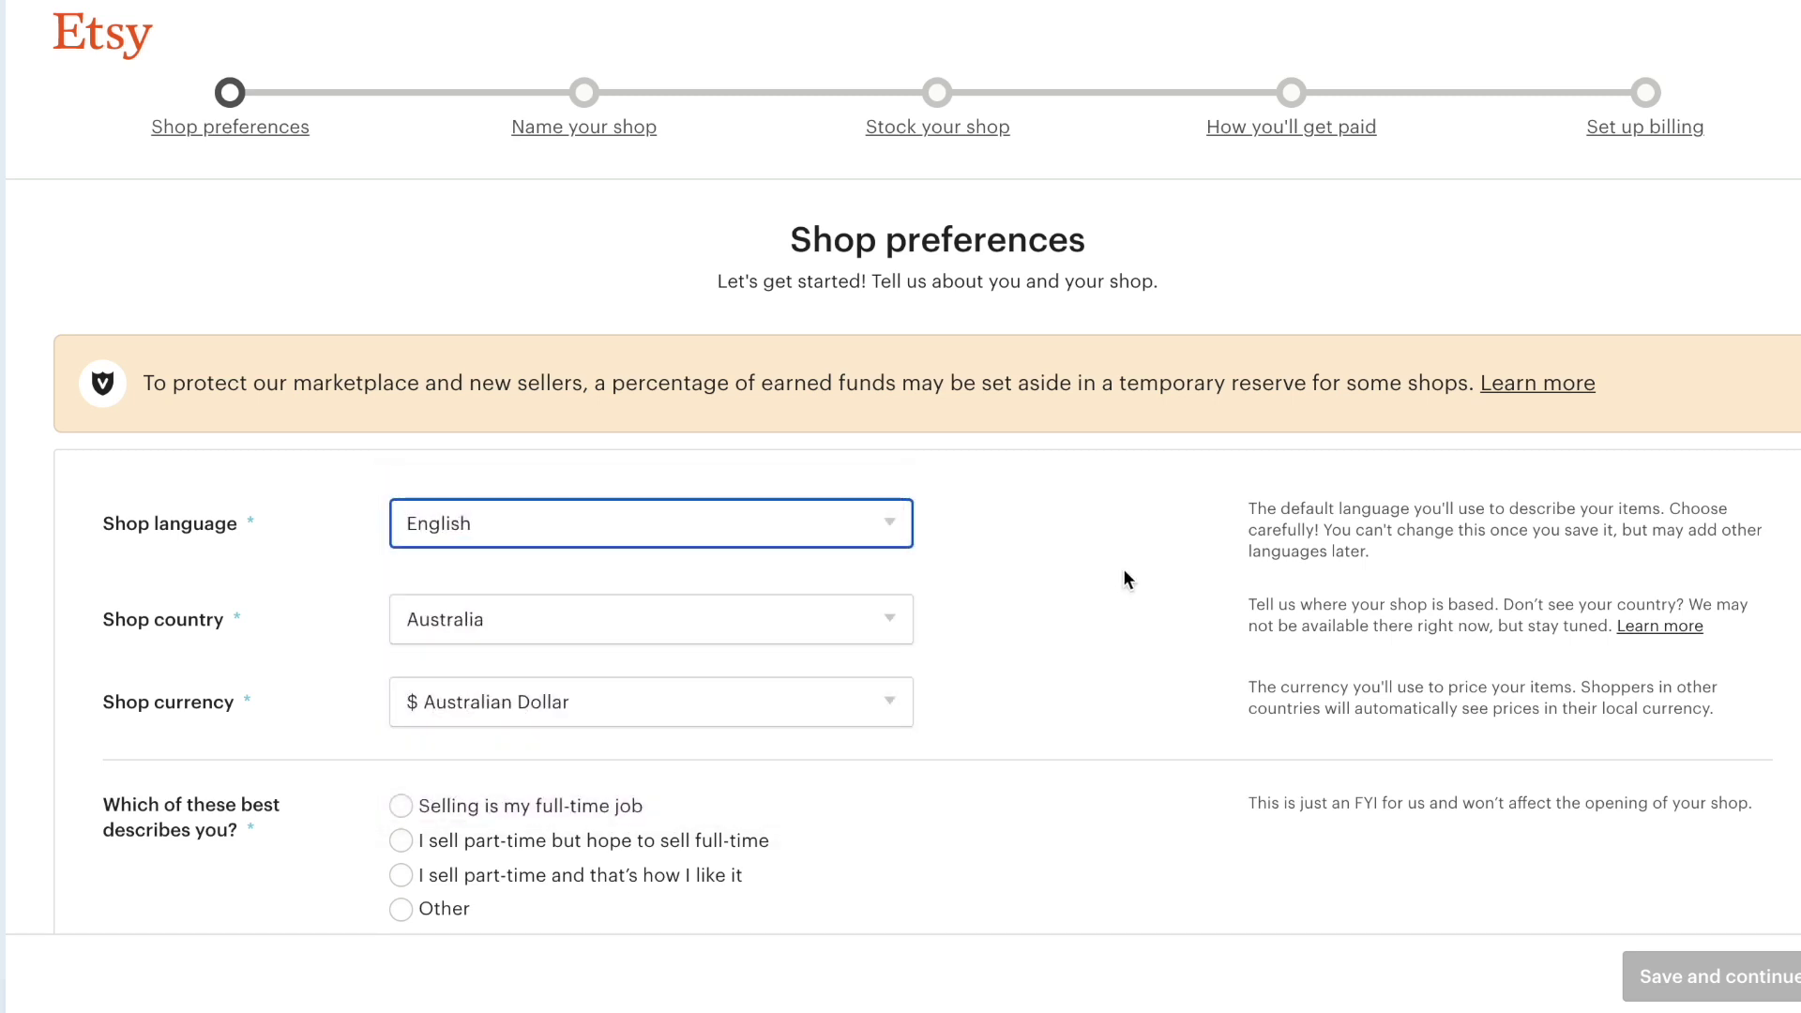
click(720, 634)
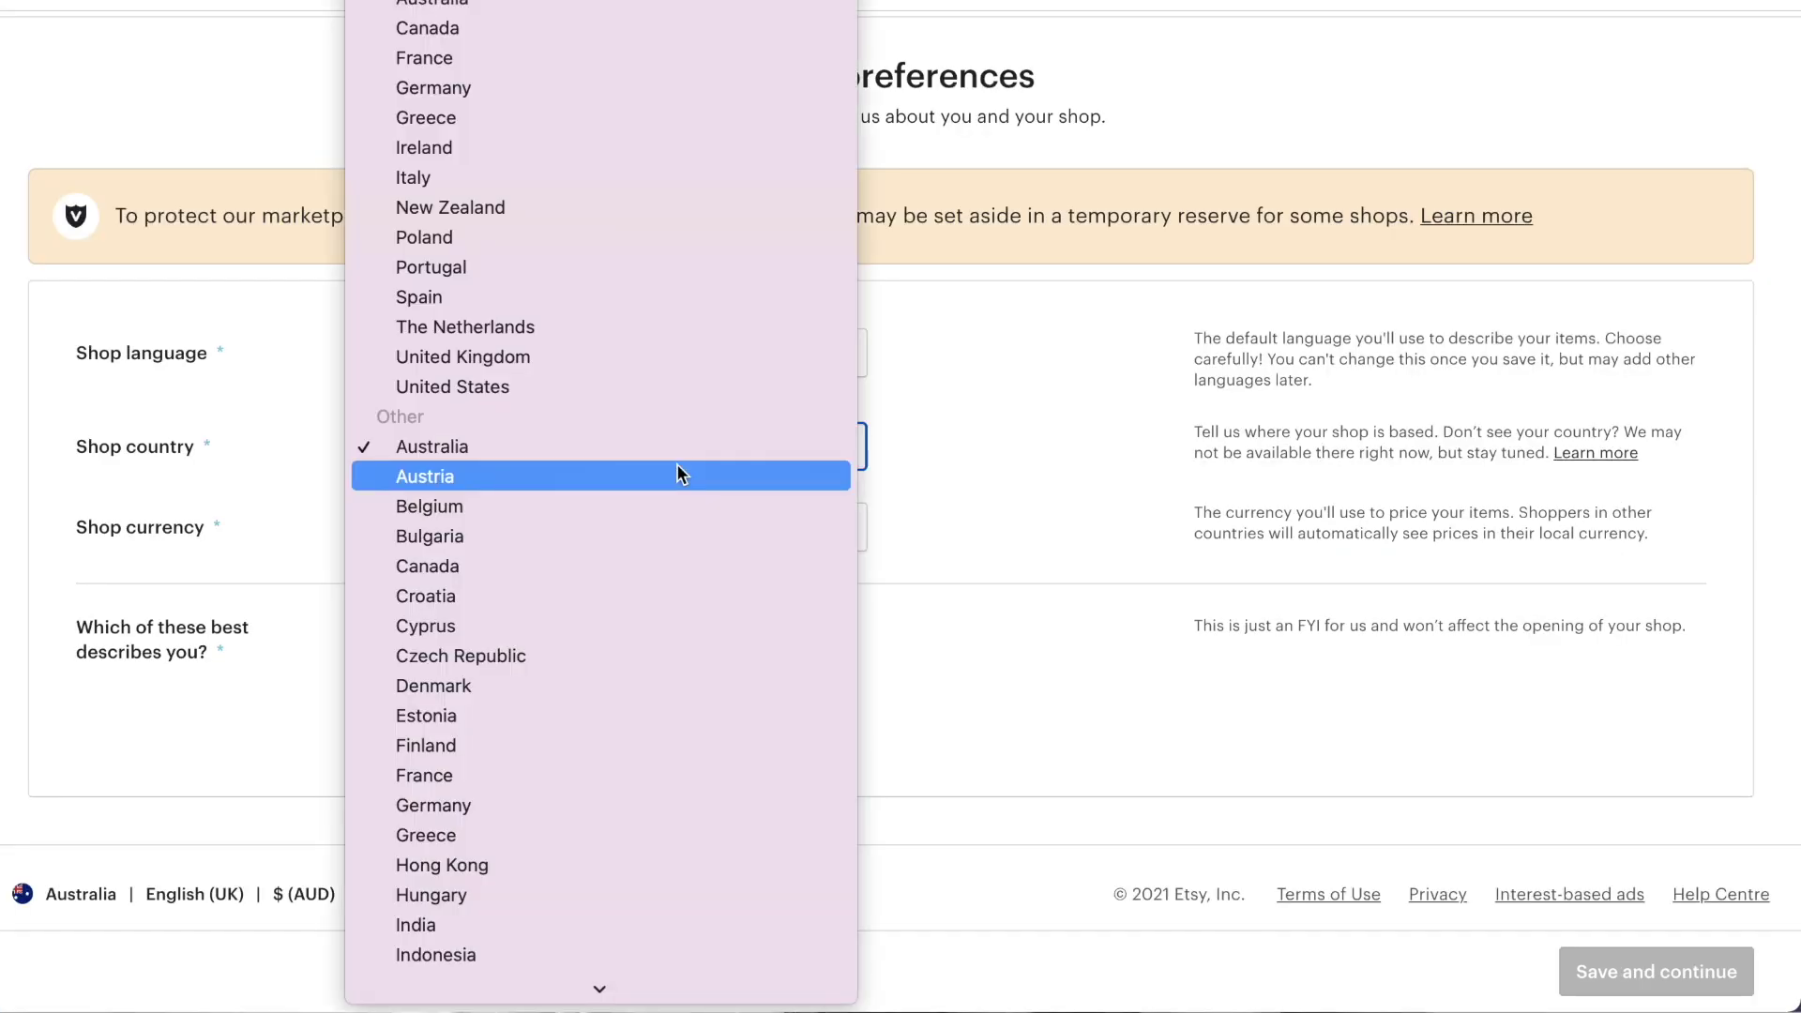
click(677, 443)
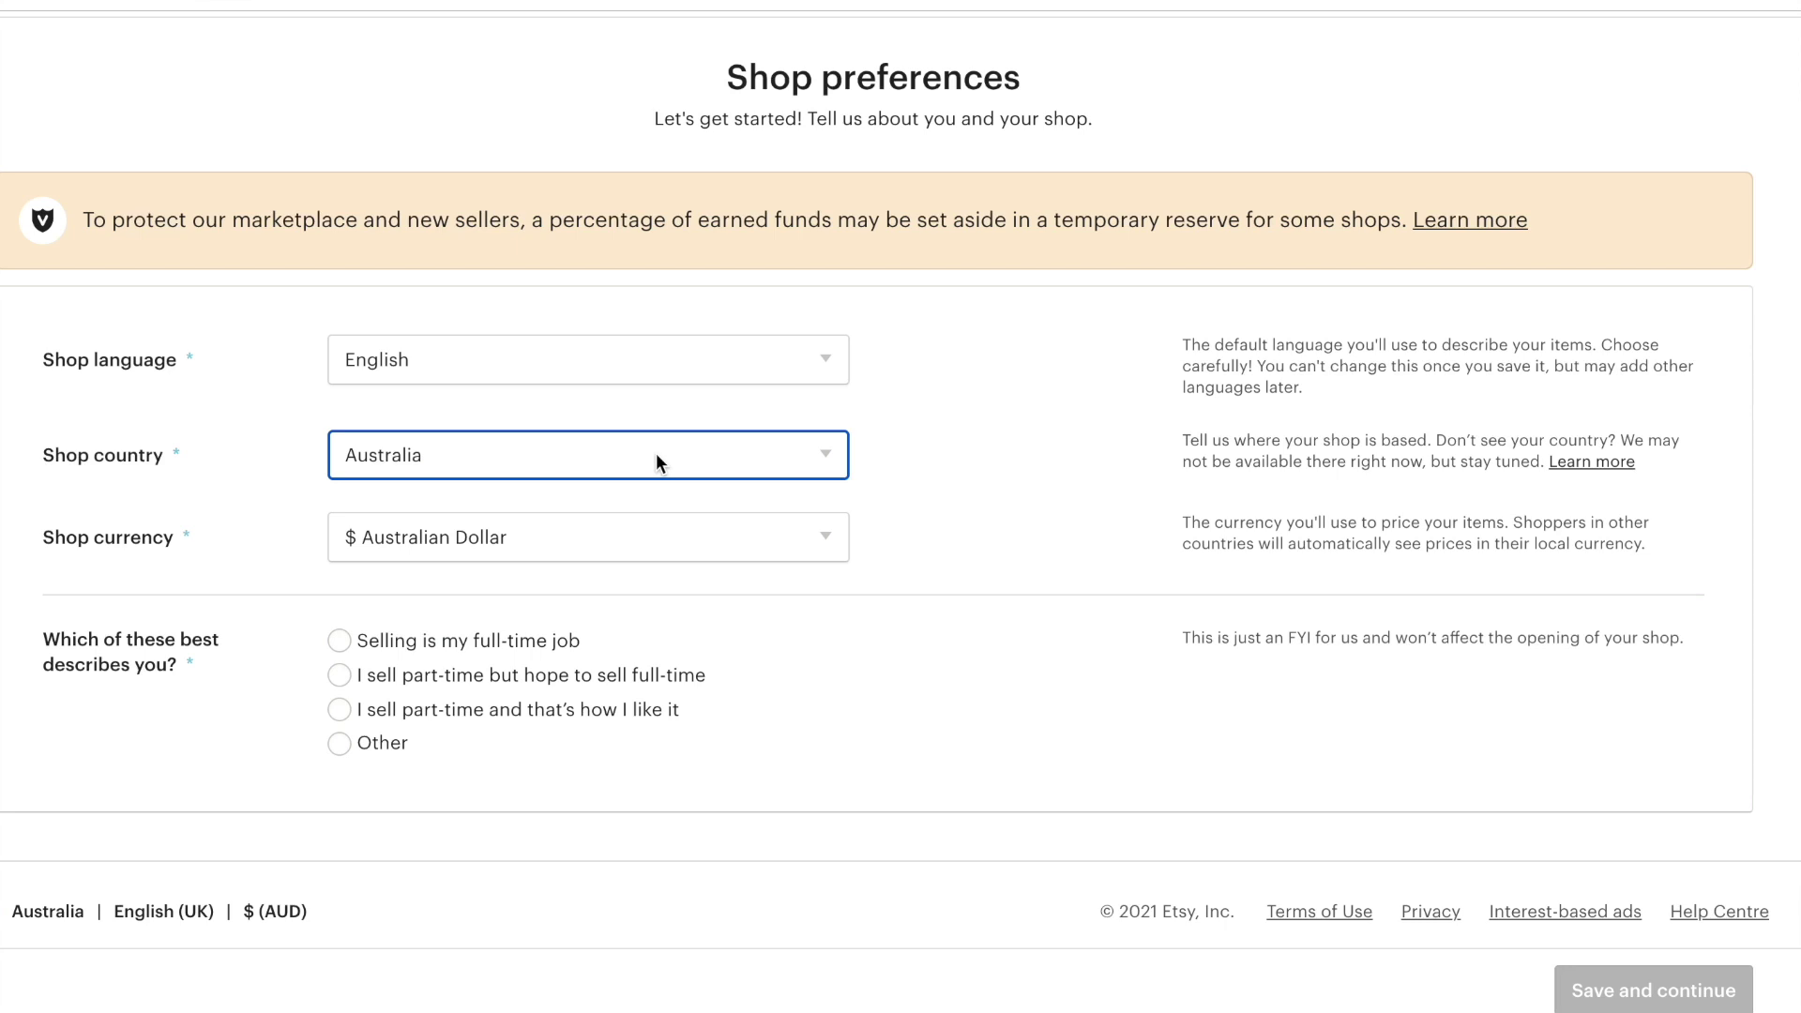
click(644, 530)
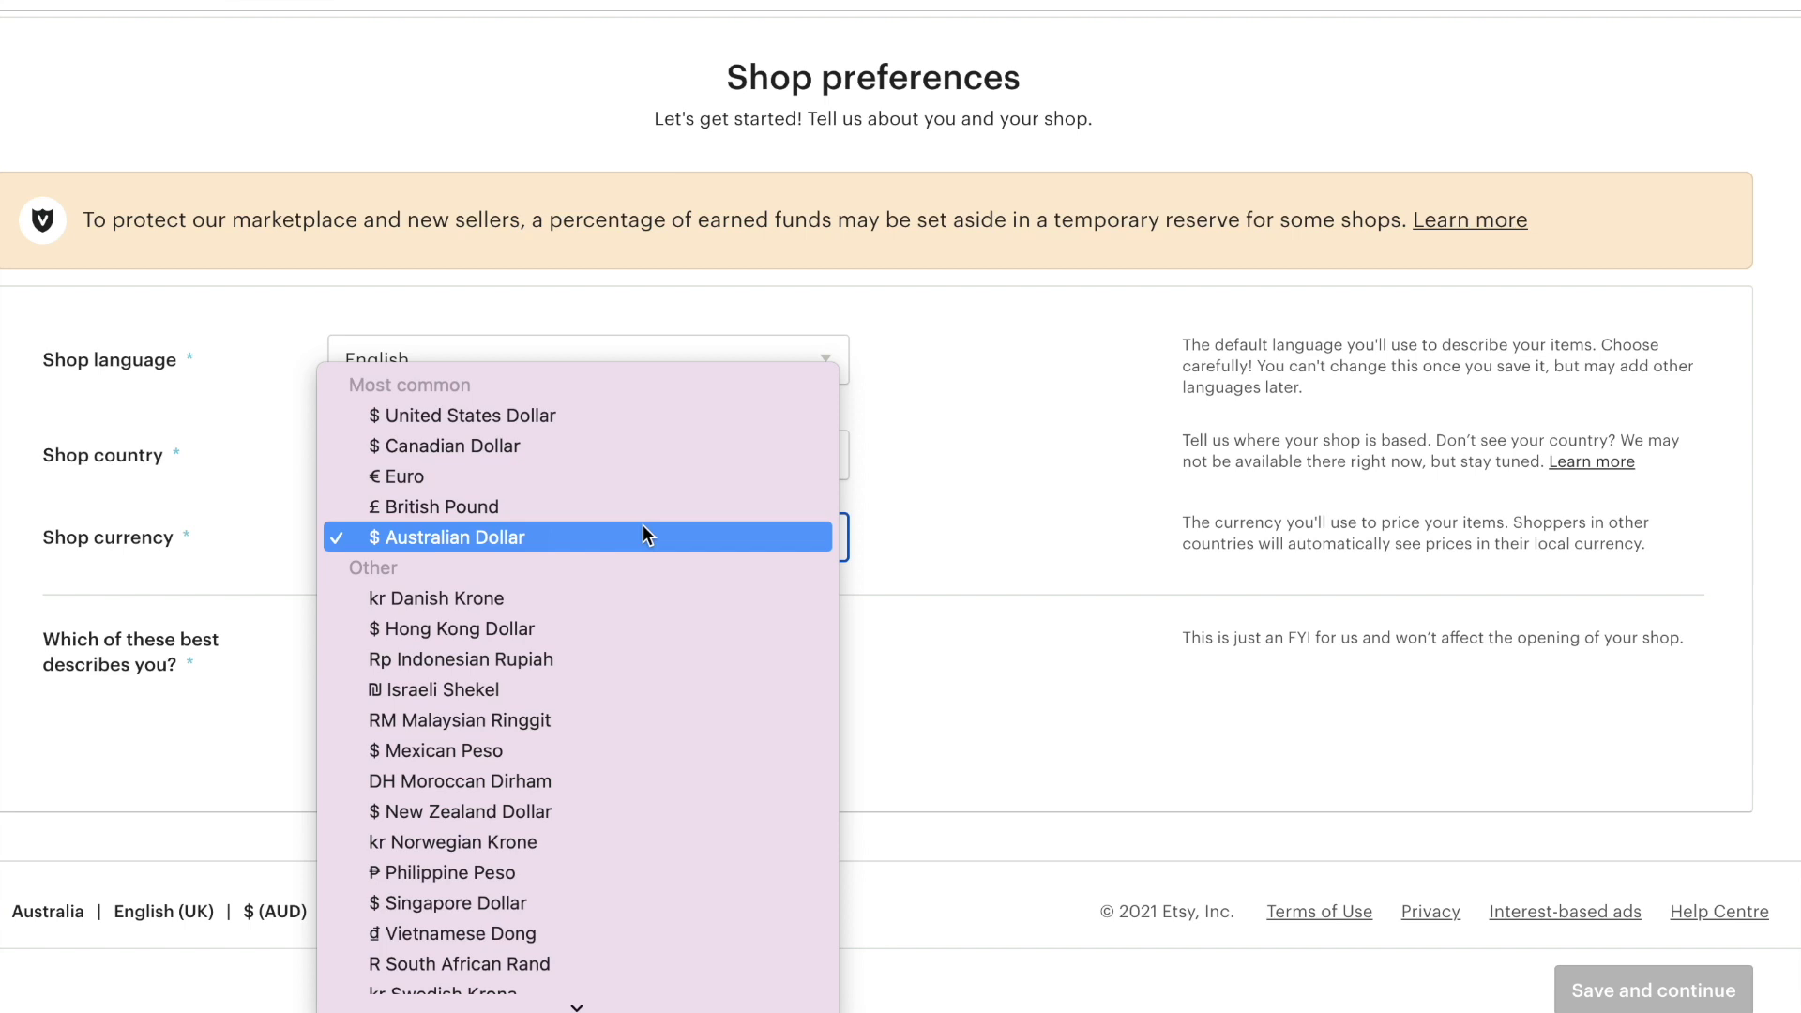
click(643, 535)
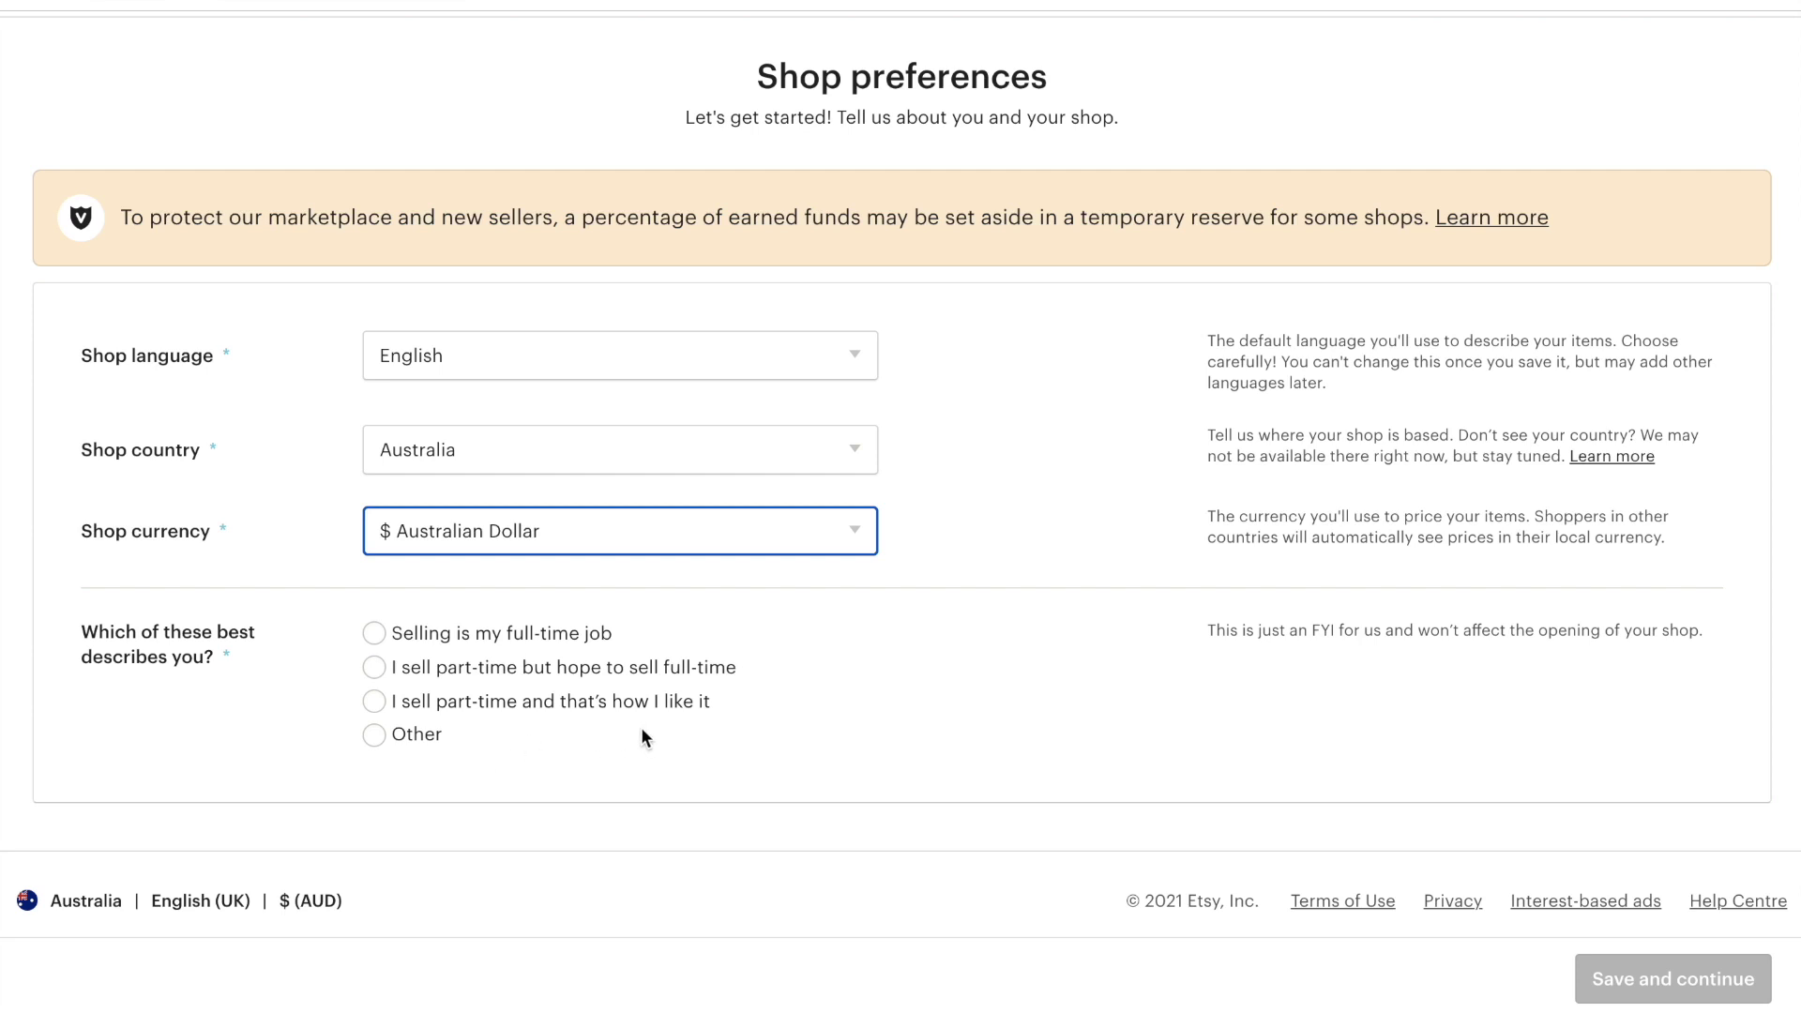
click(567, 674)
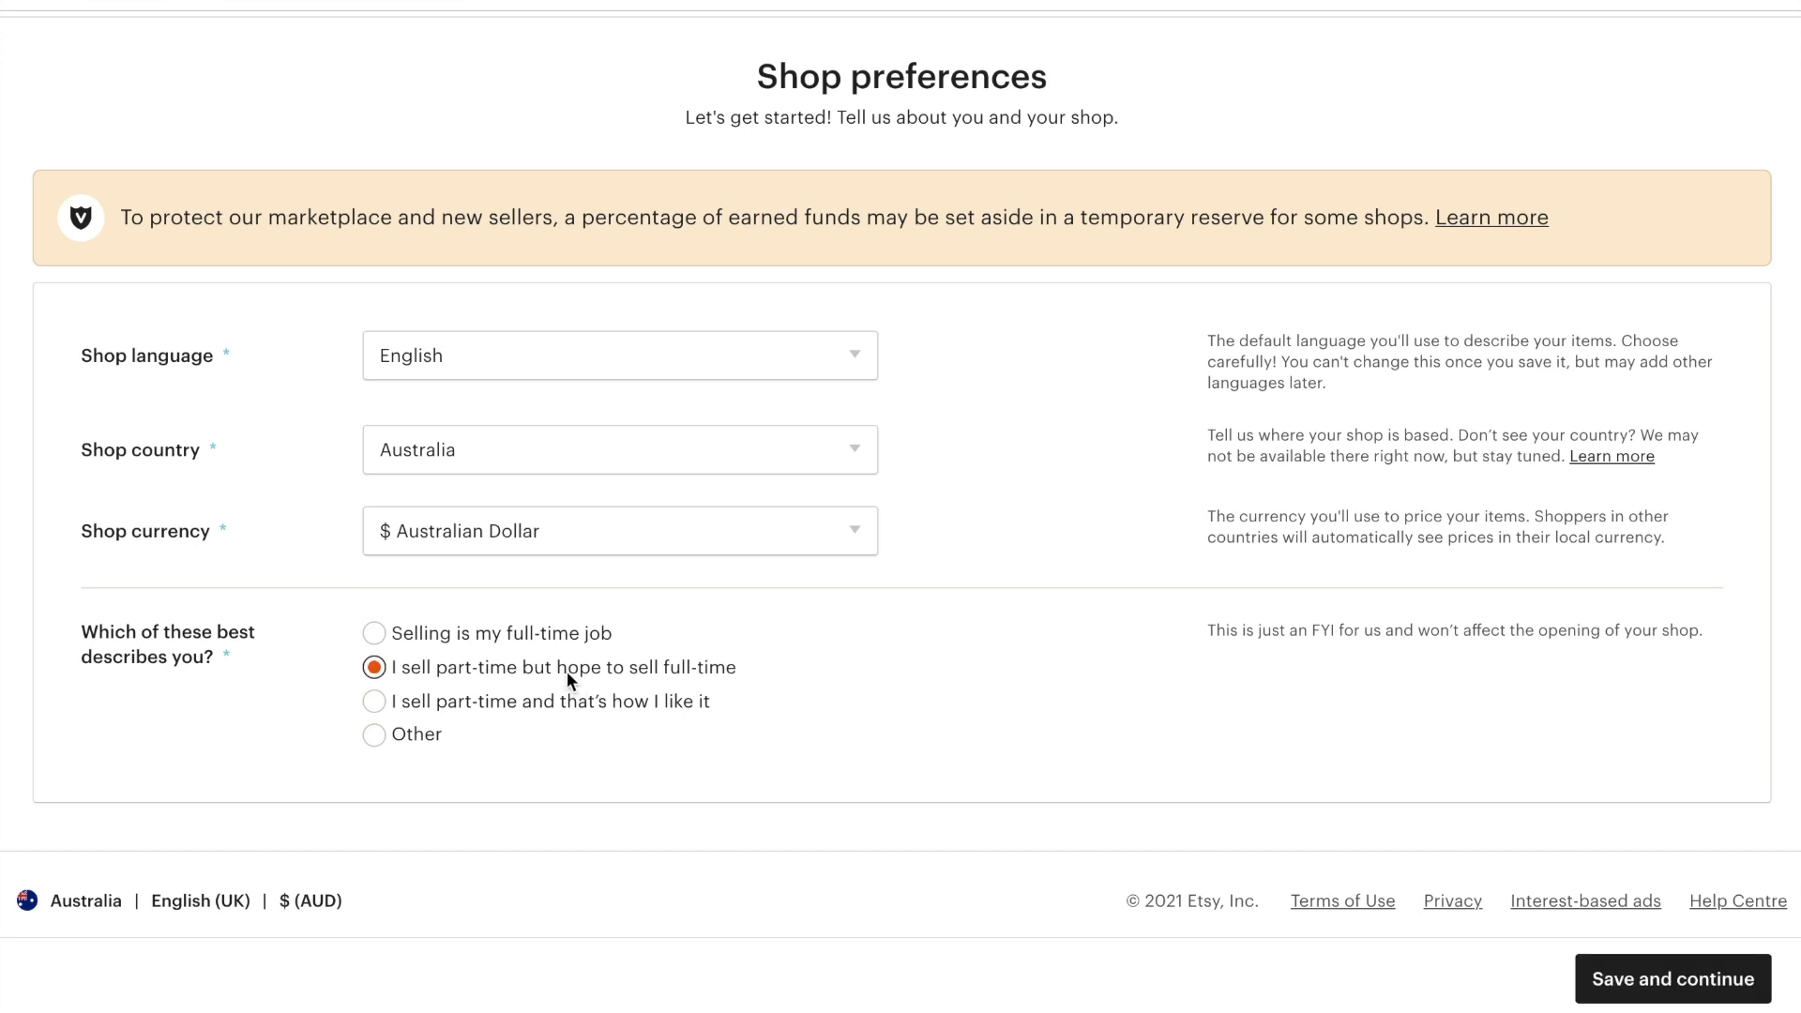
click(1727, 995)
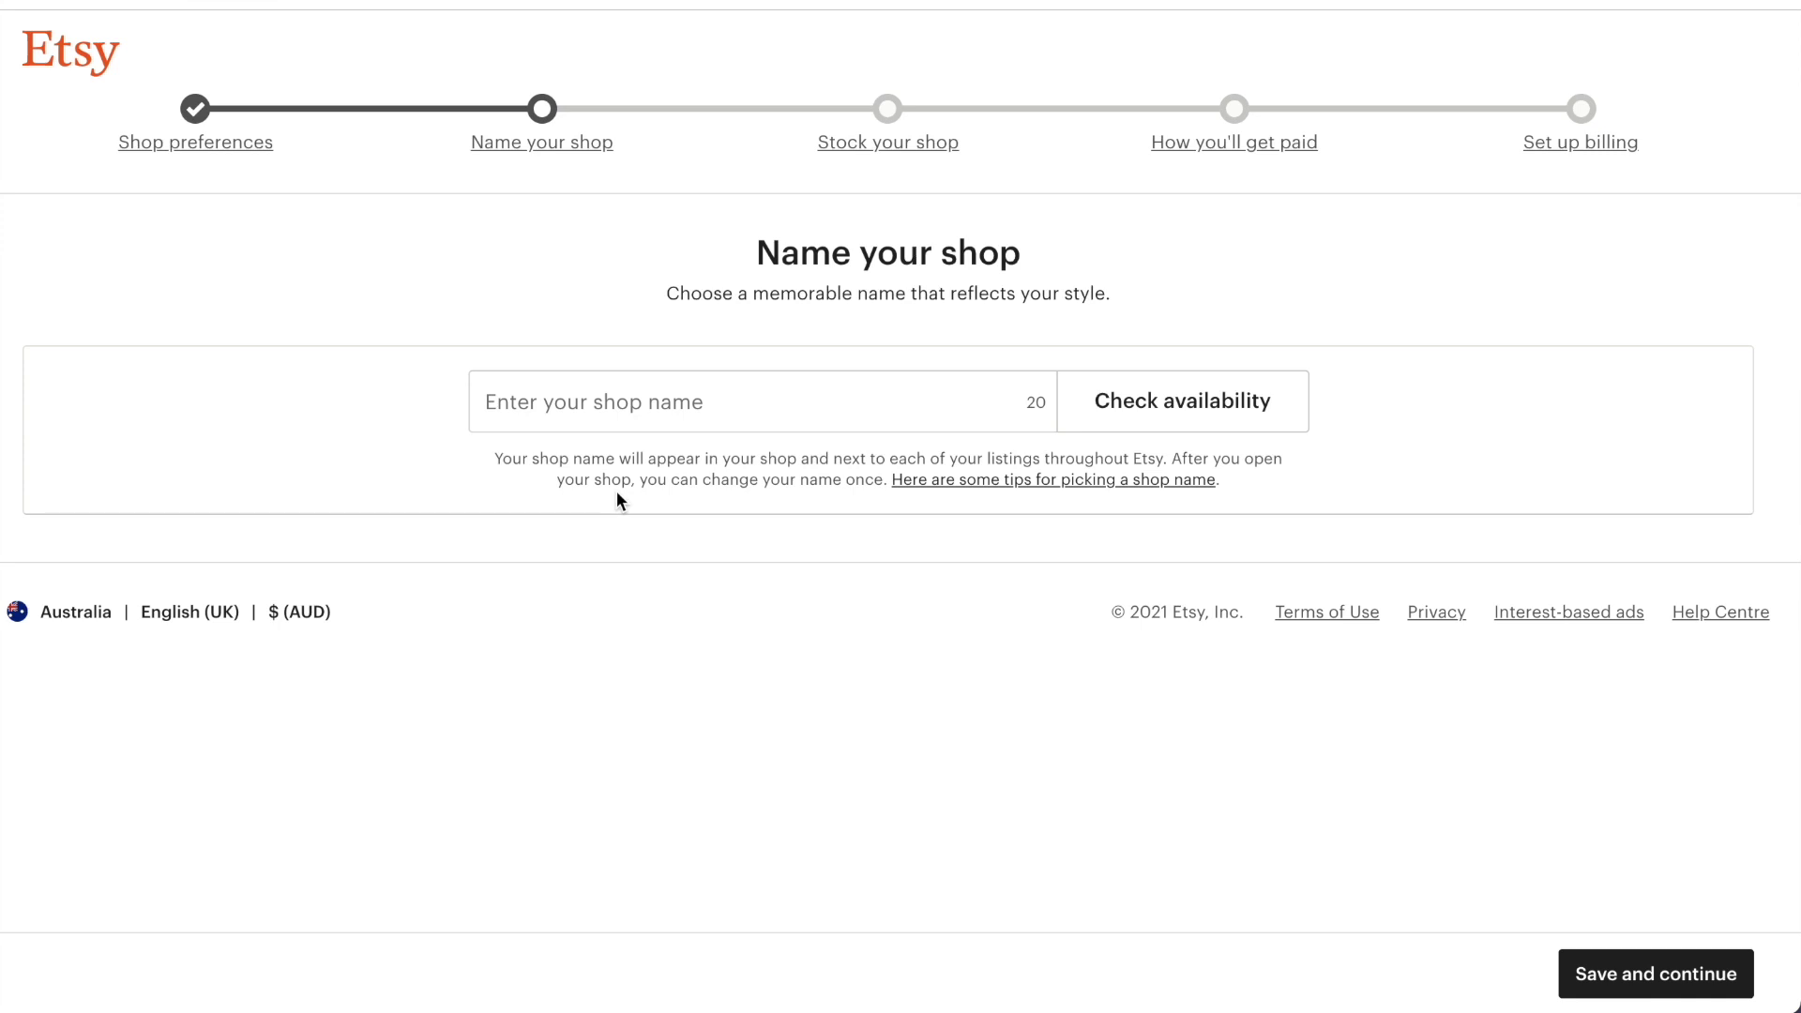
Enter KiwiTemplates as the shop name and check its availability.
text(KiwiTemplates)
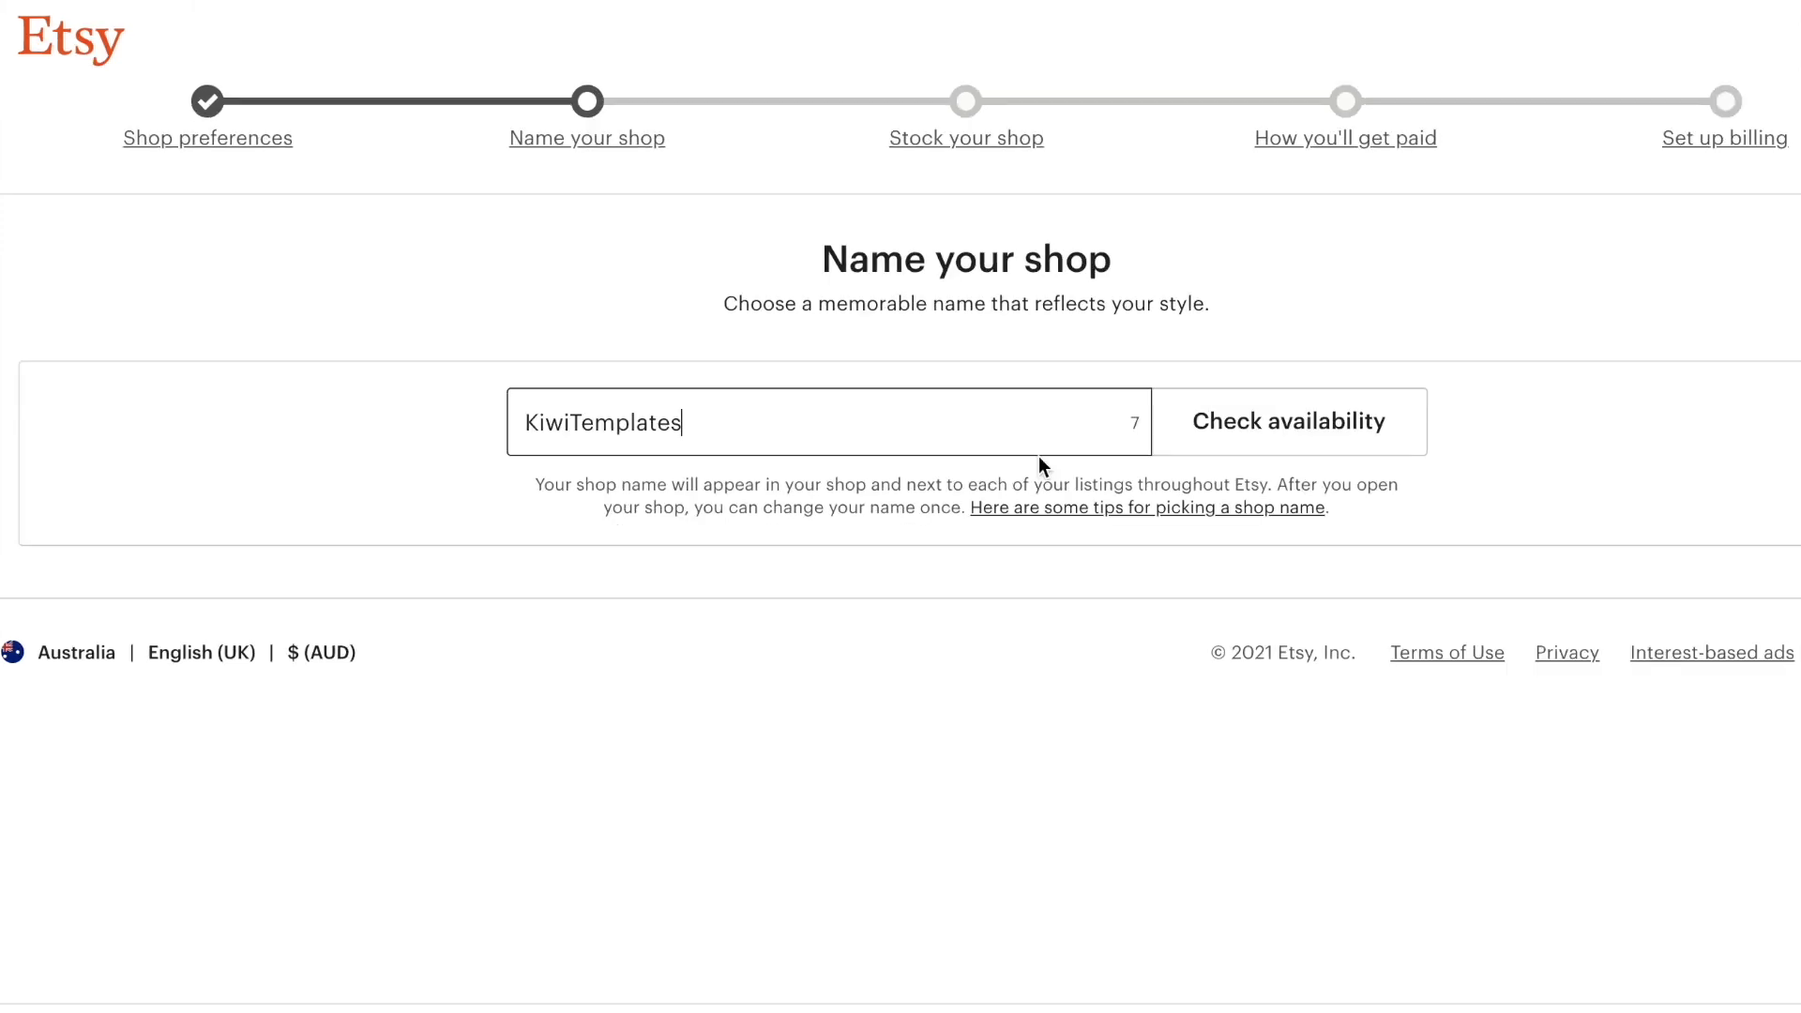
click(1368, 439)
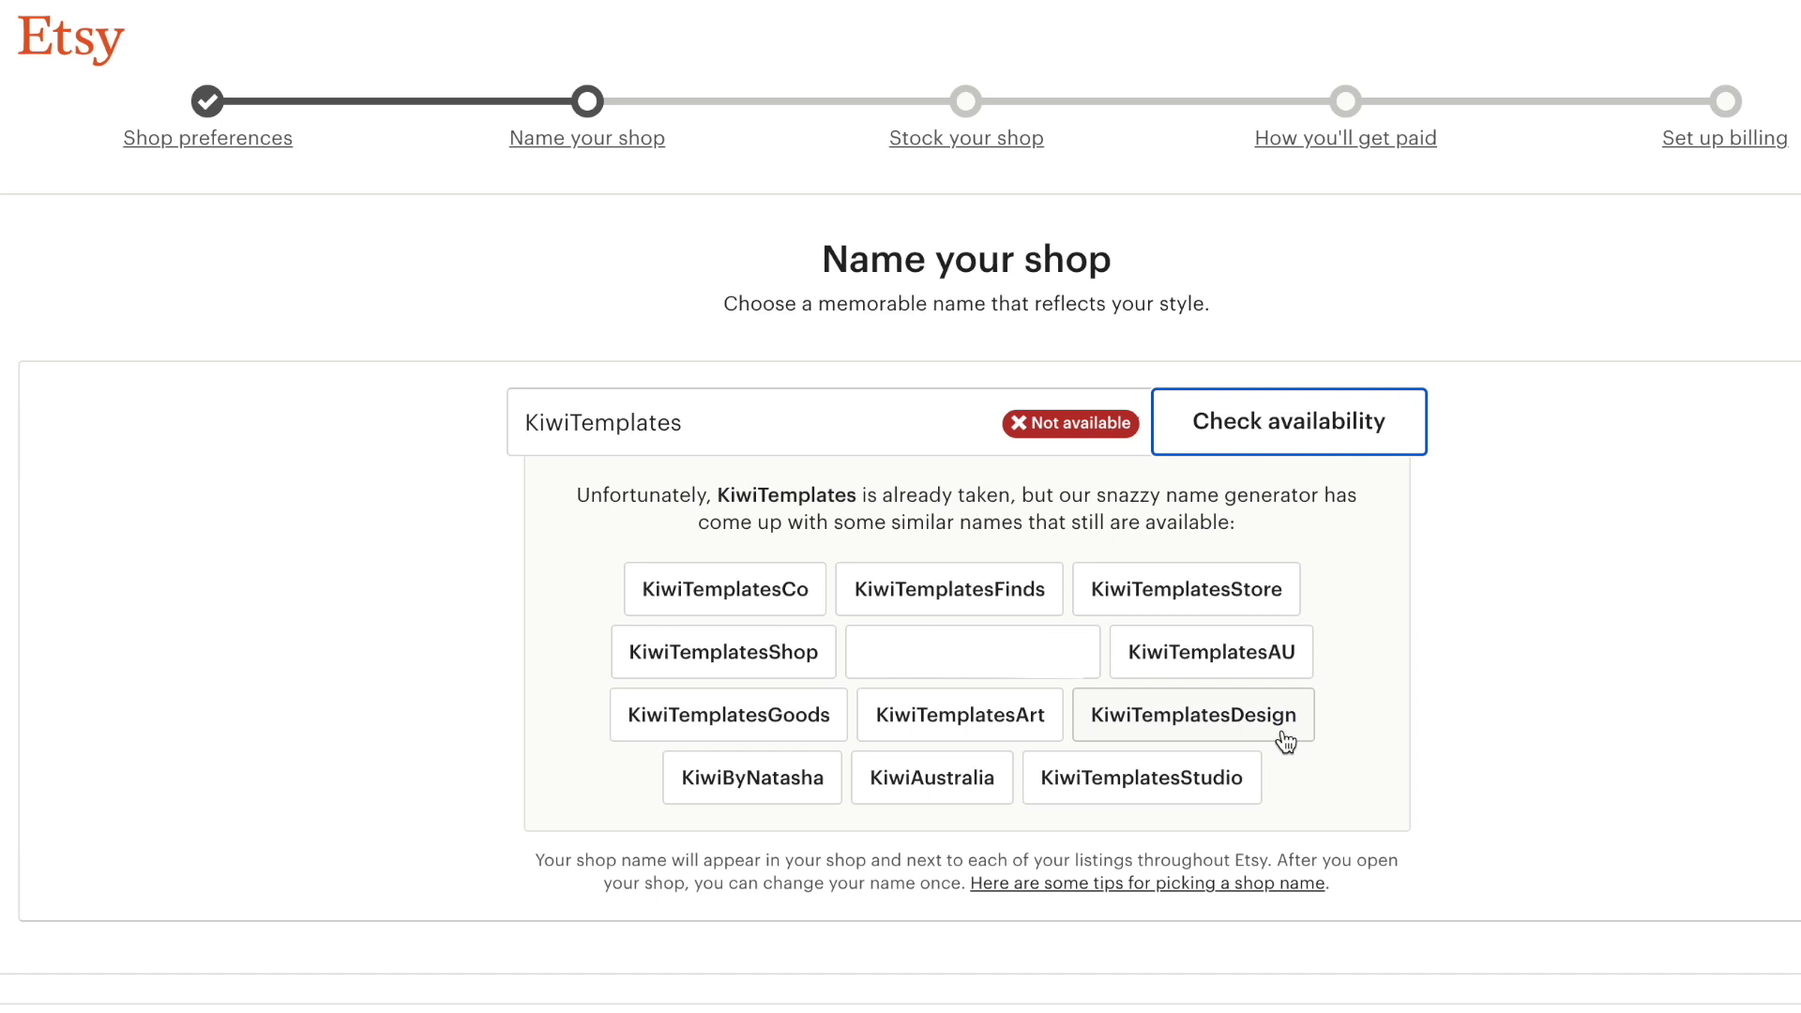
key(BackSpace)
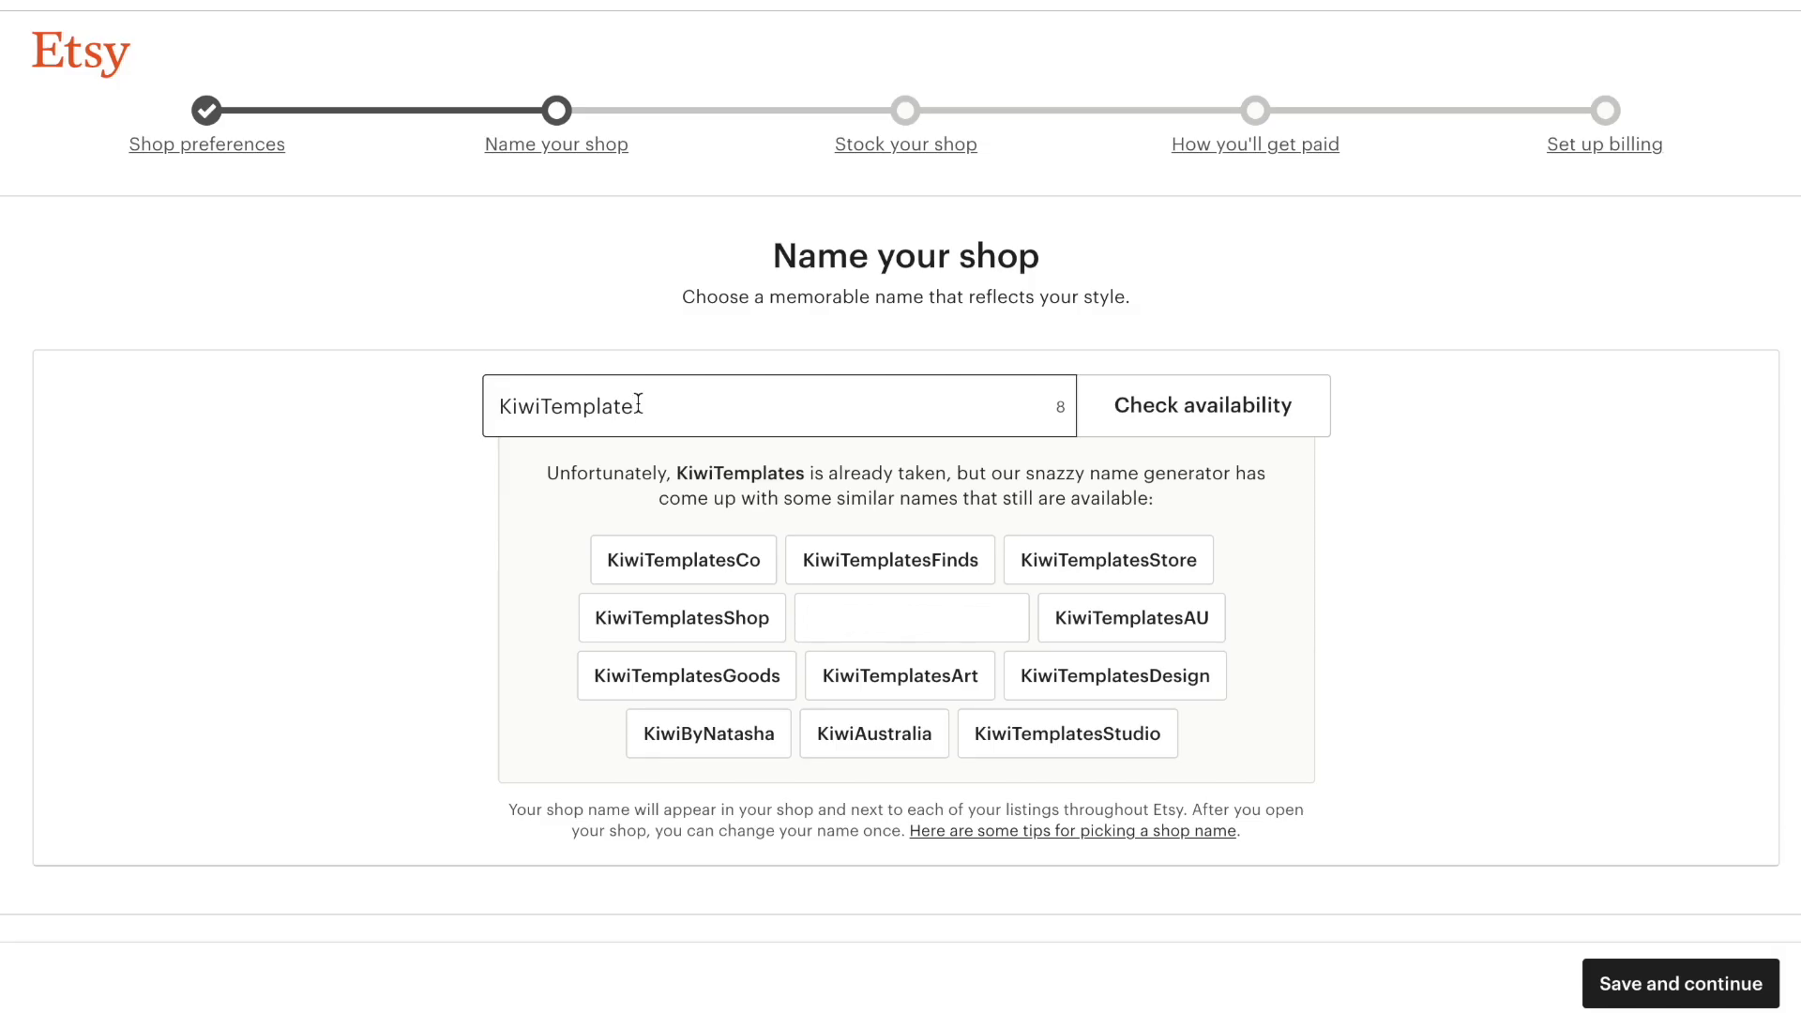
text(s)
Change the shop name to KeaTemplates, check its availability, and save it.
click(537, 405)
key(BackSpace)
key(BackSpace)
key(BackSpace)
text(ea)
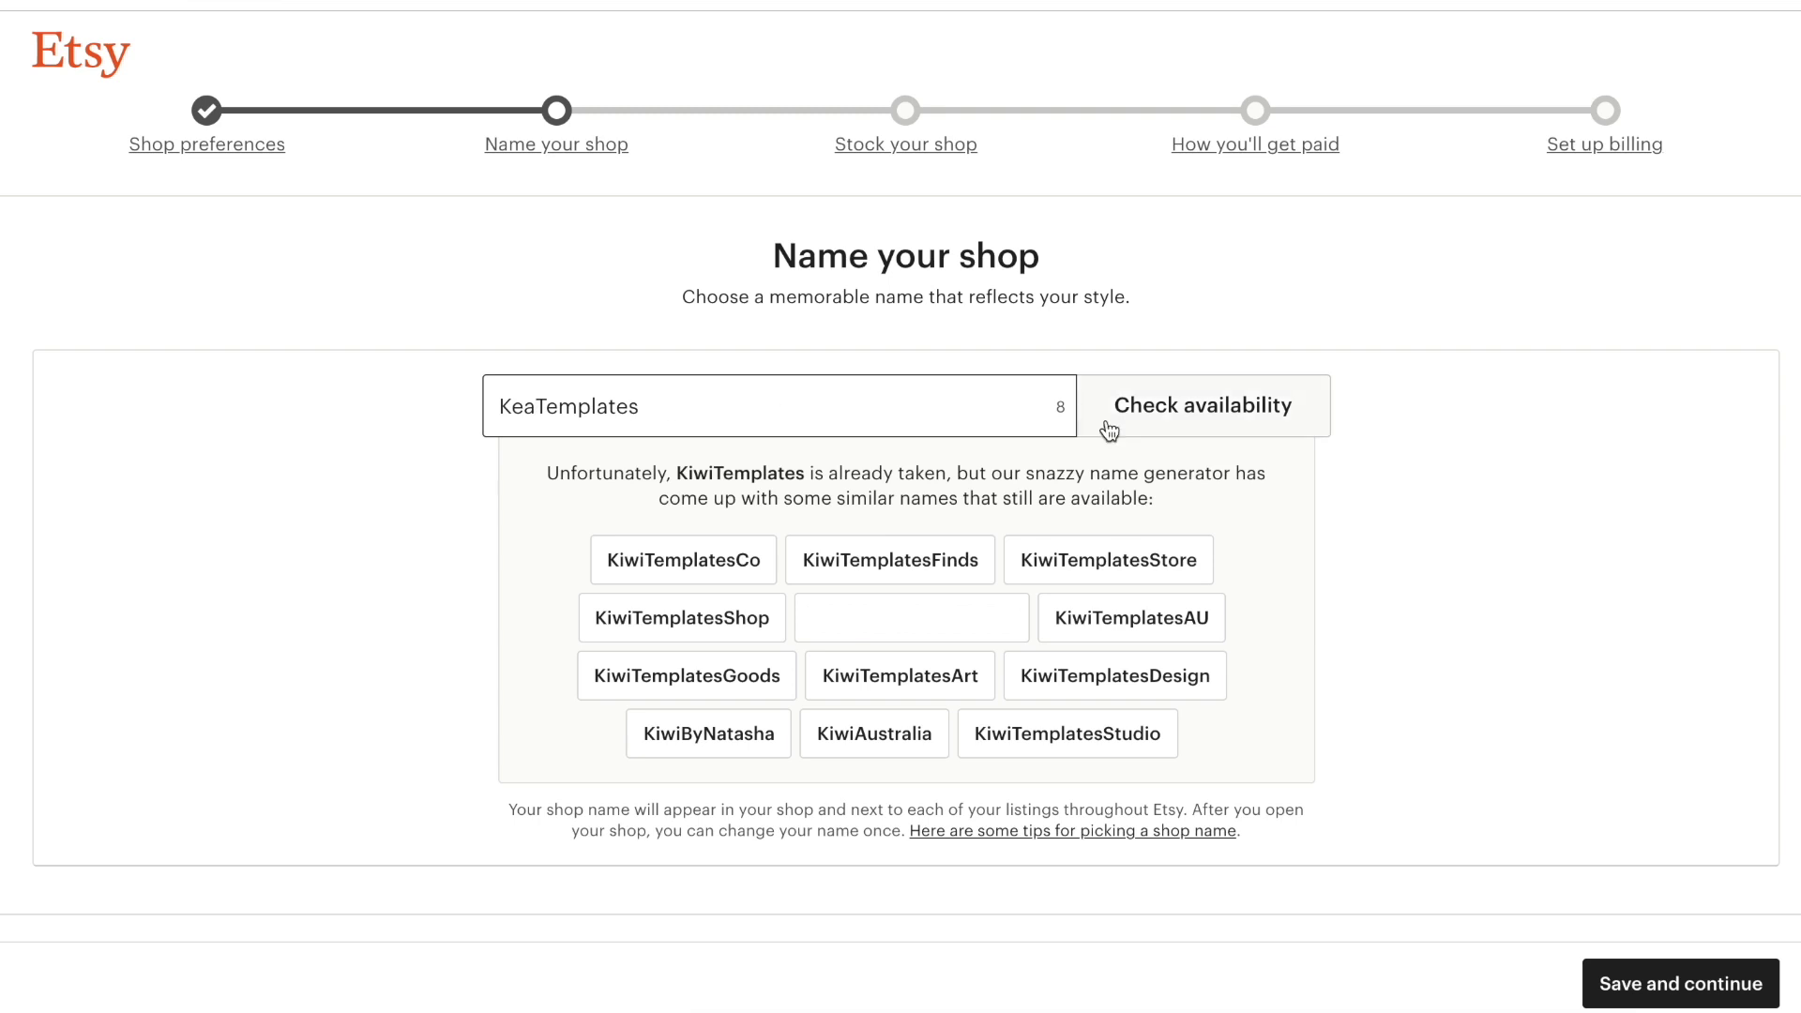
click(1240, 408)
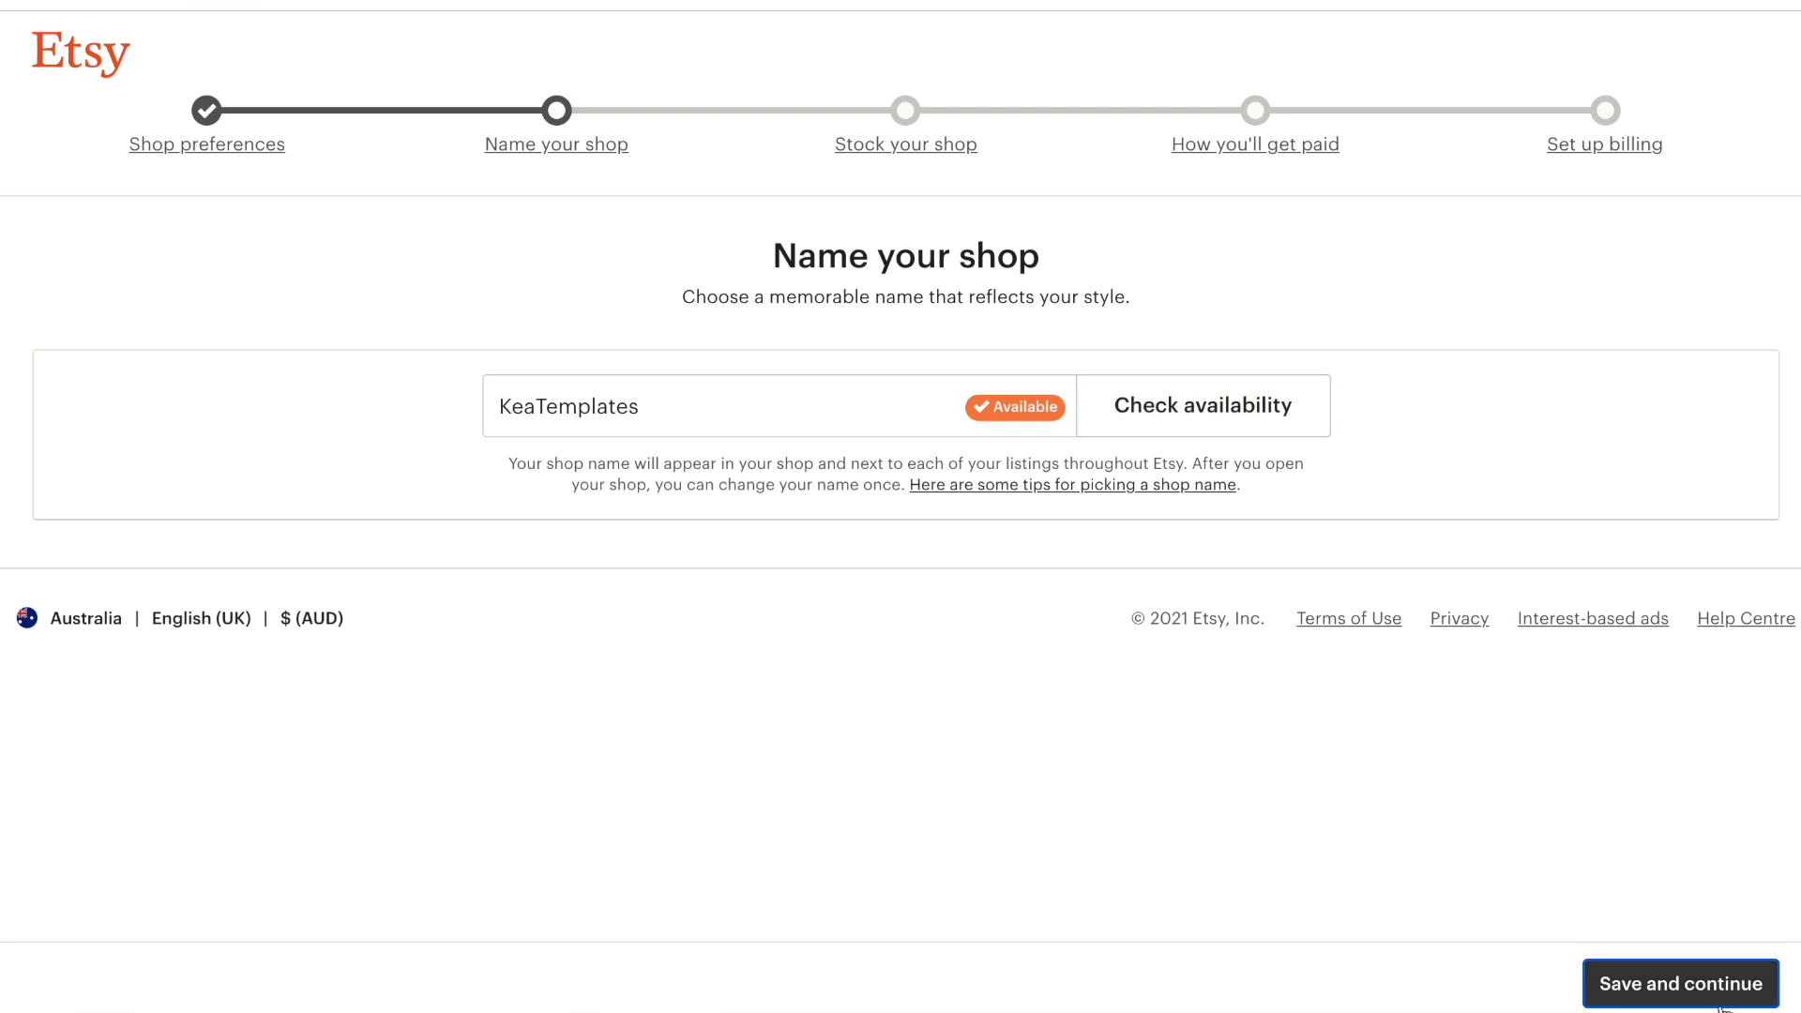
click(1688, 999)
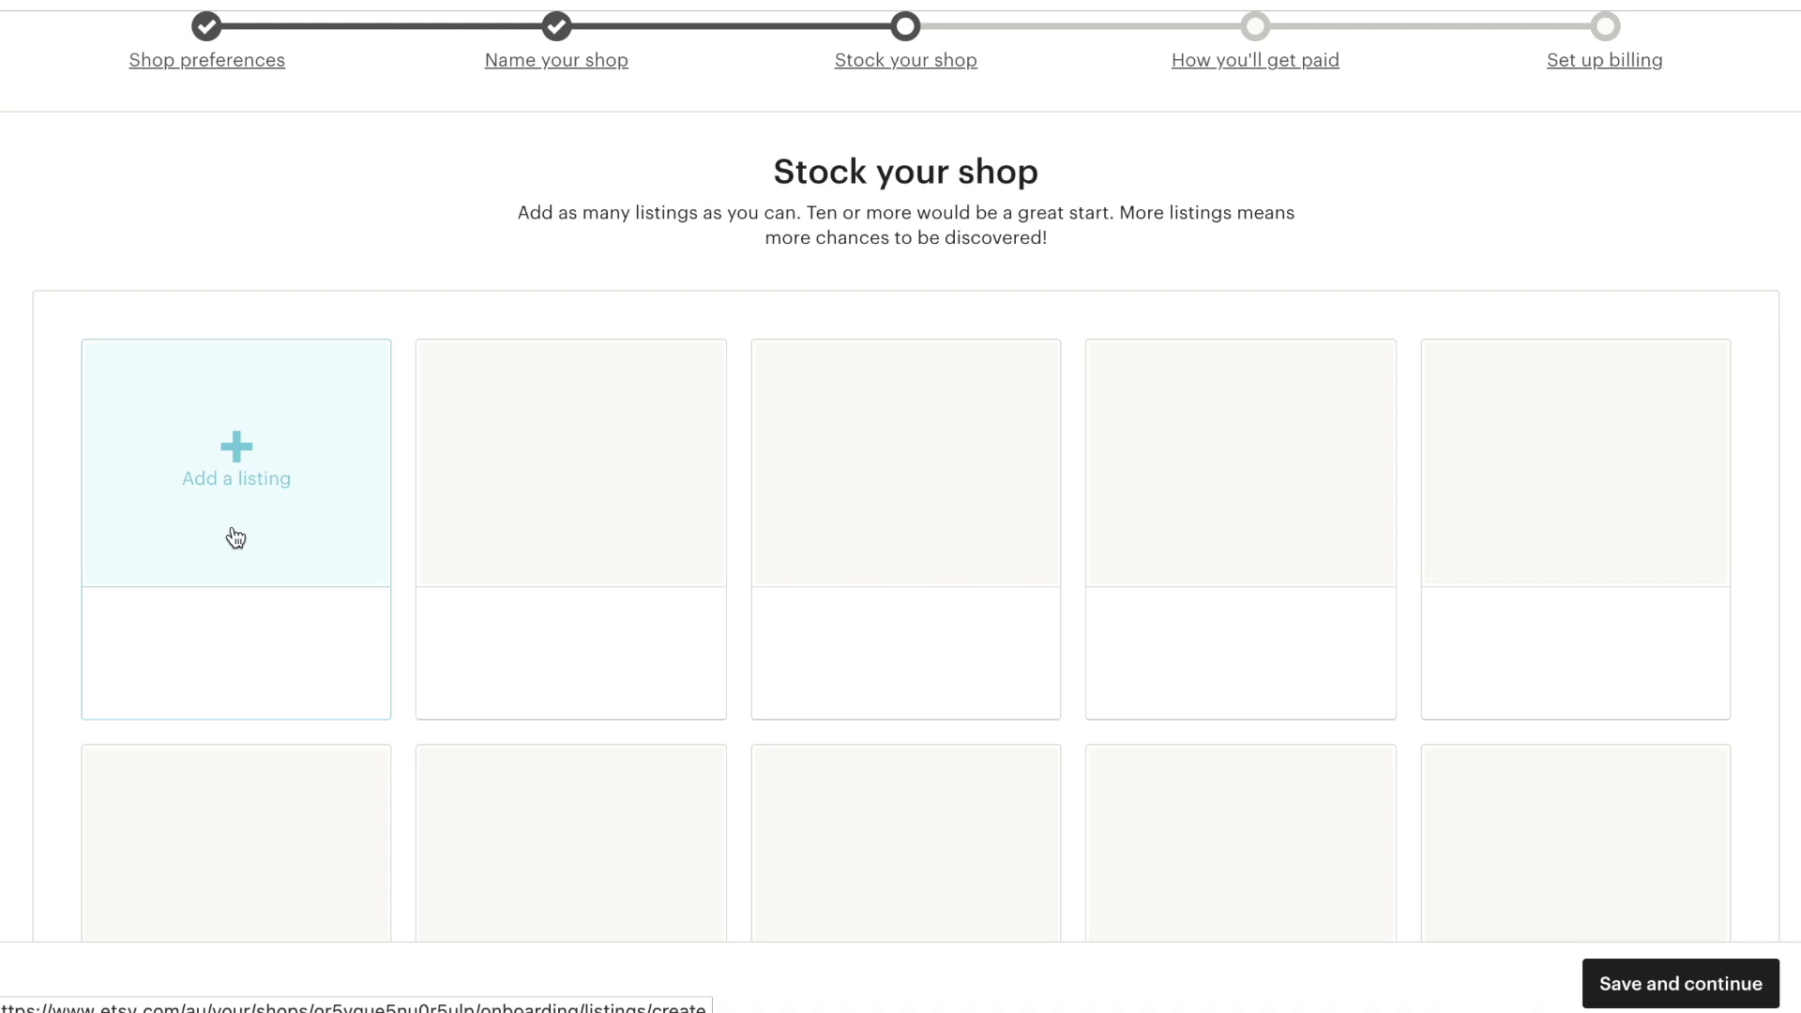
Add a new listing to the shop and upload Luna's jewelry.jpg as its first photo.
click(240, 499)
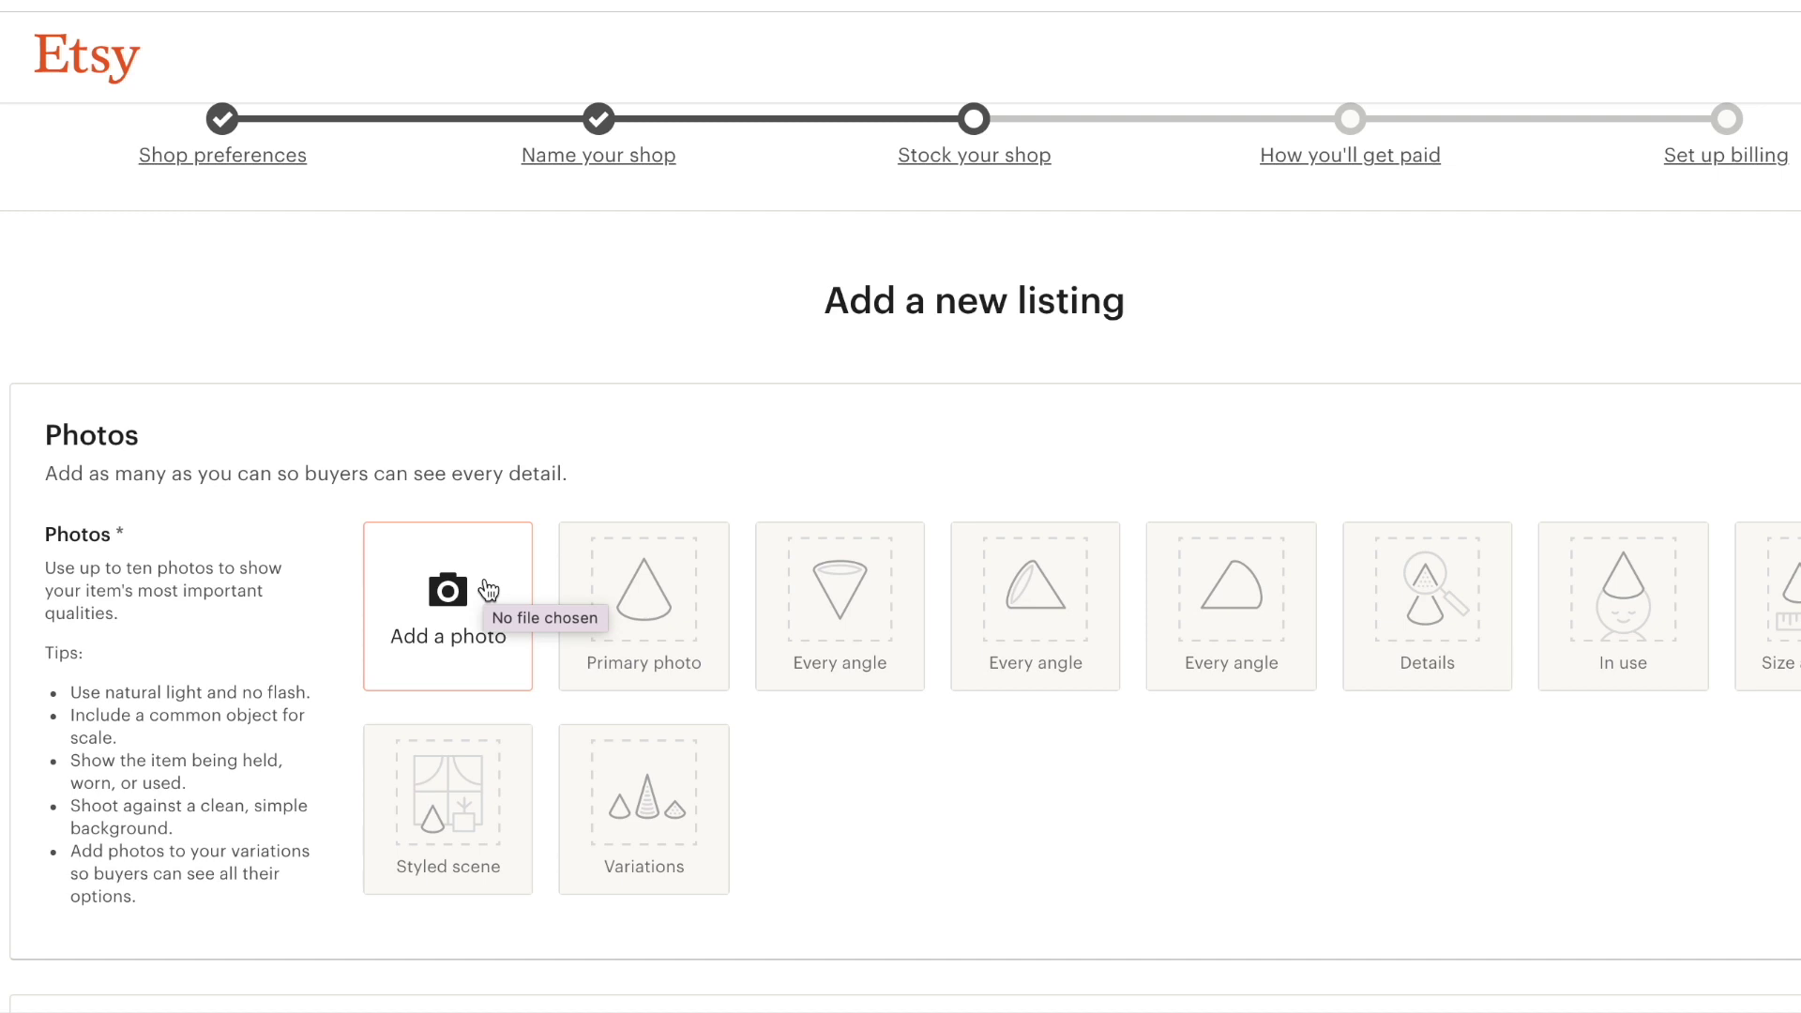
click(487, 588)
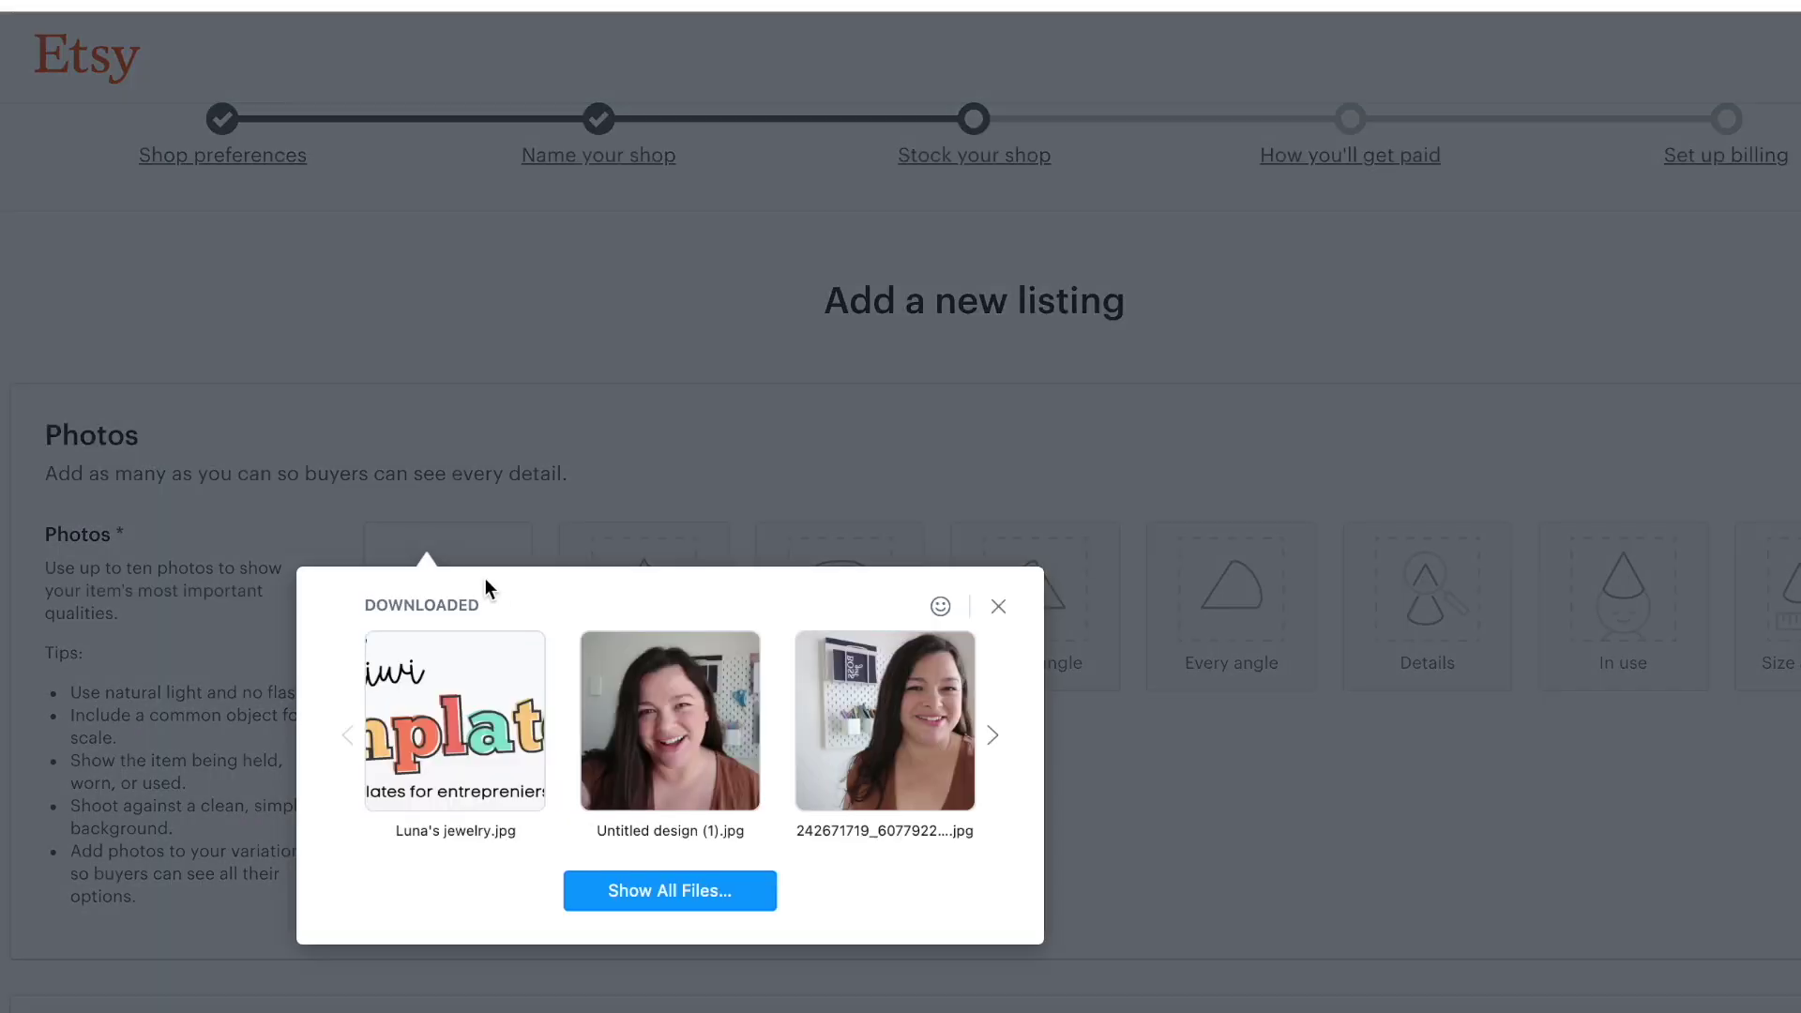
click(443, 750)
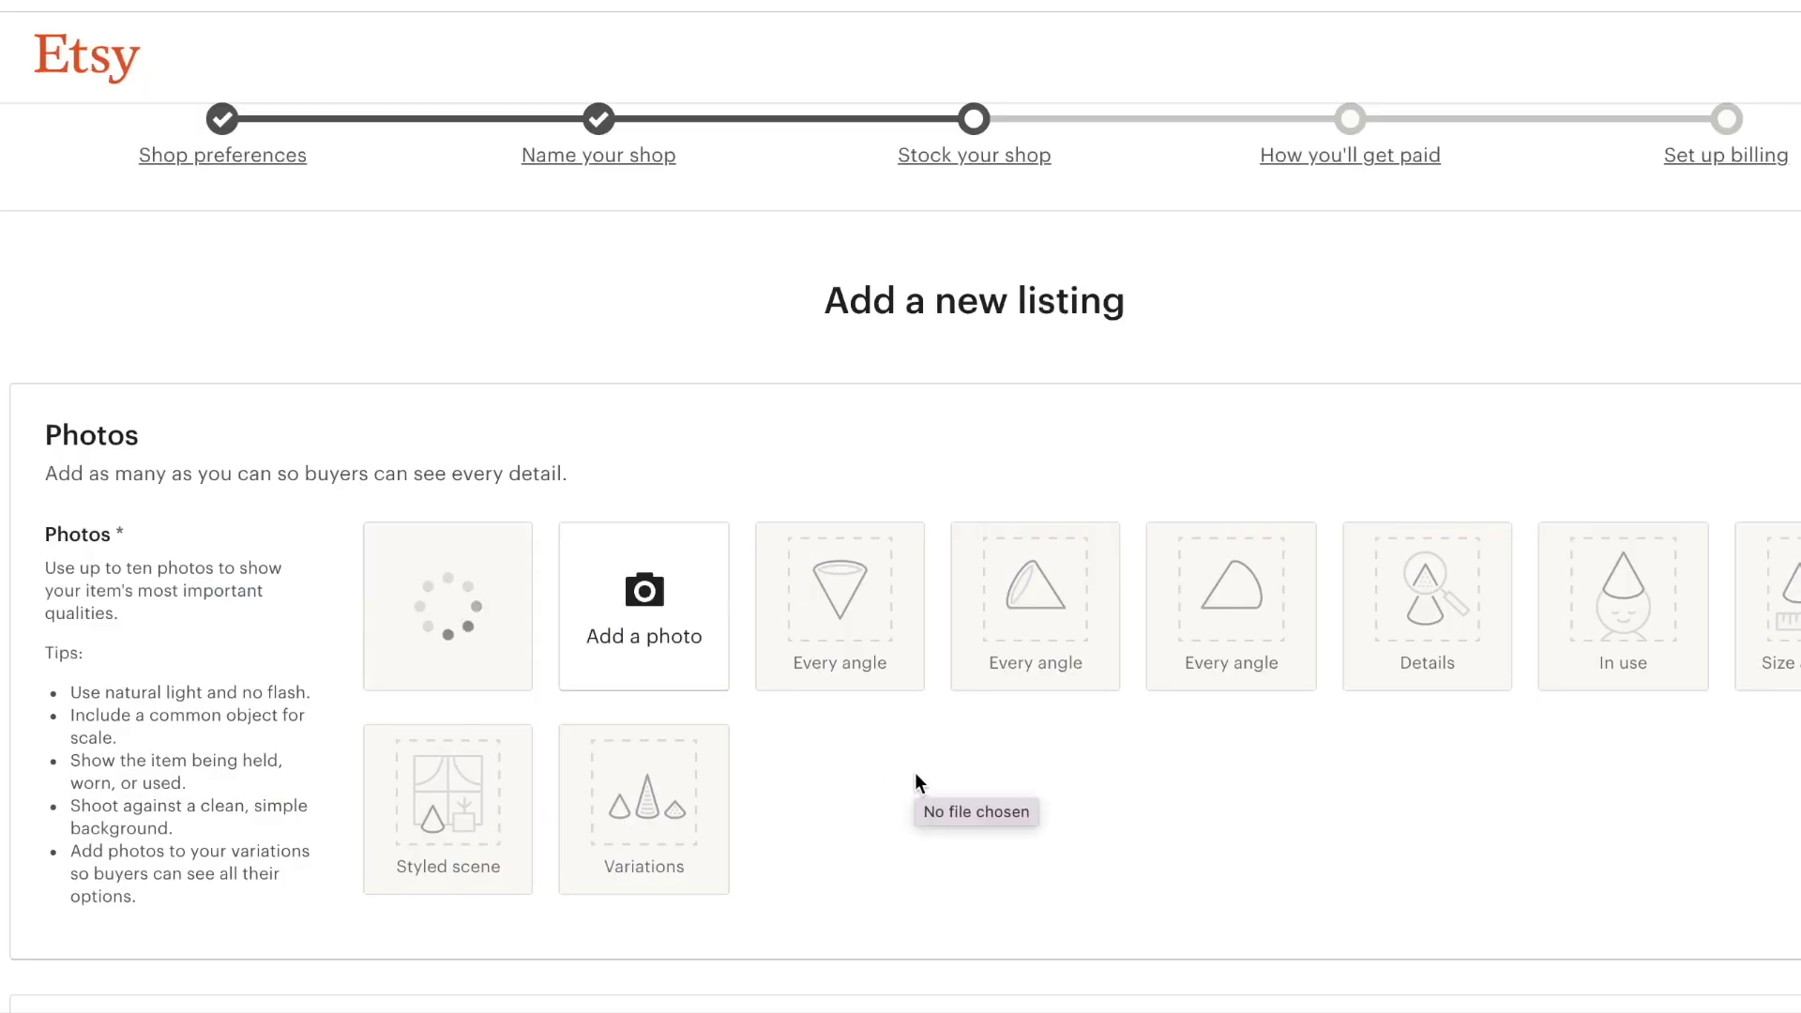
Enter "Dummy Listing" as the listing's title in the listing details.
scroll(914, 773, down, 9)
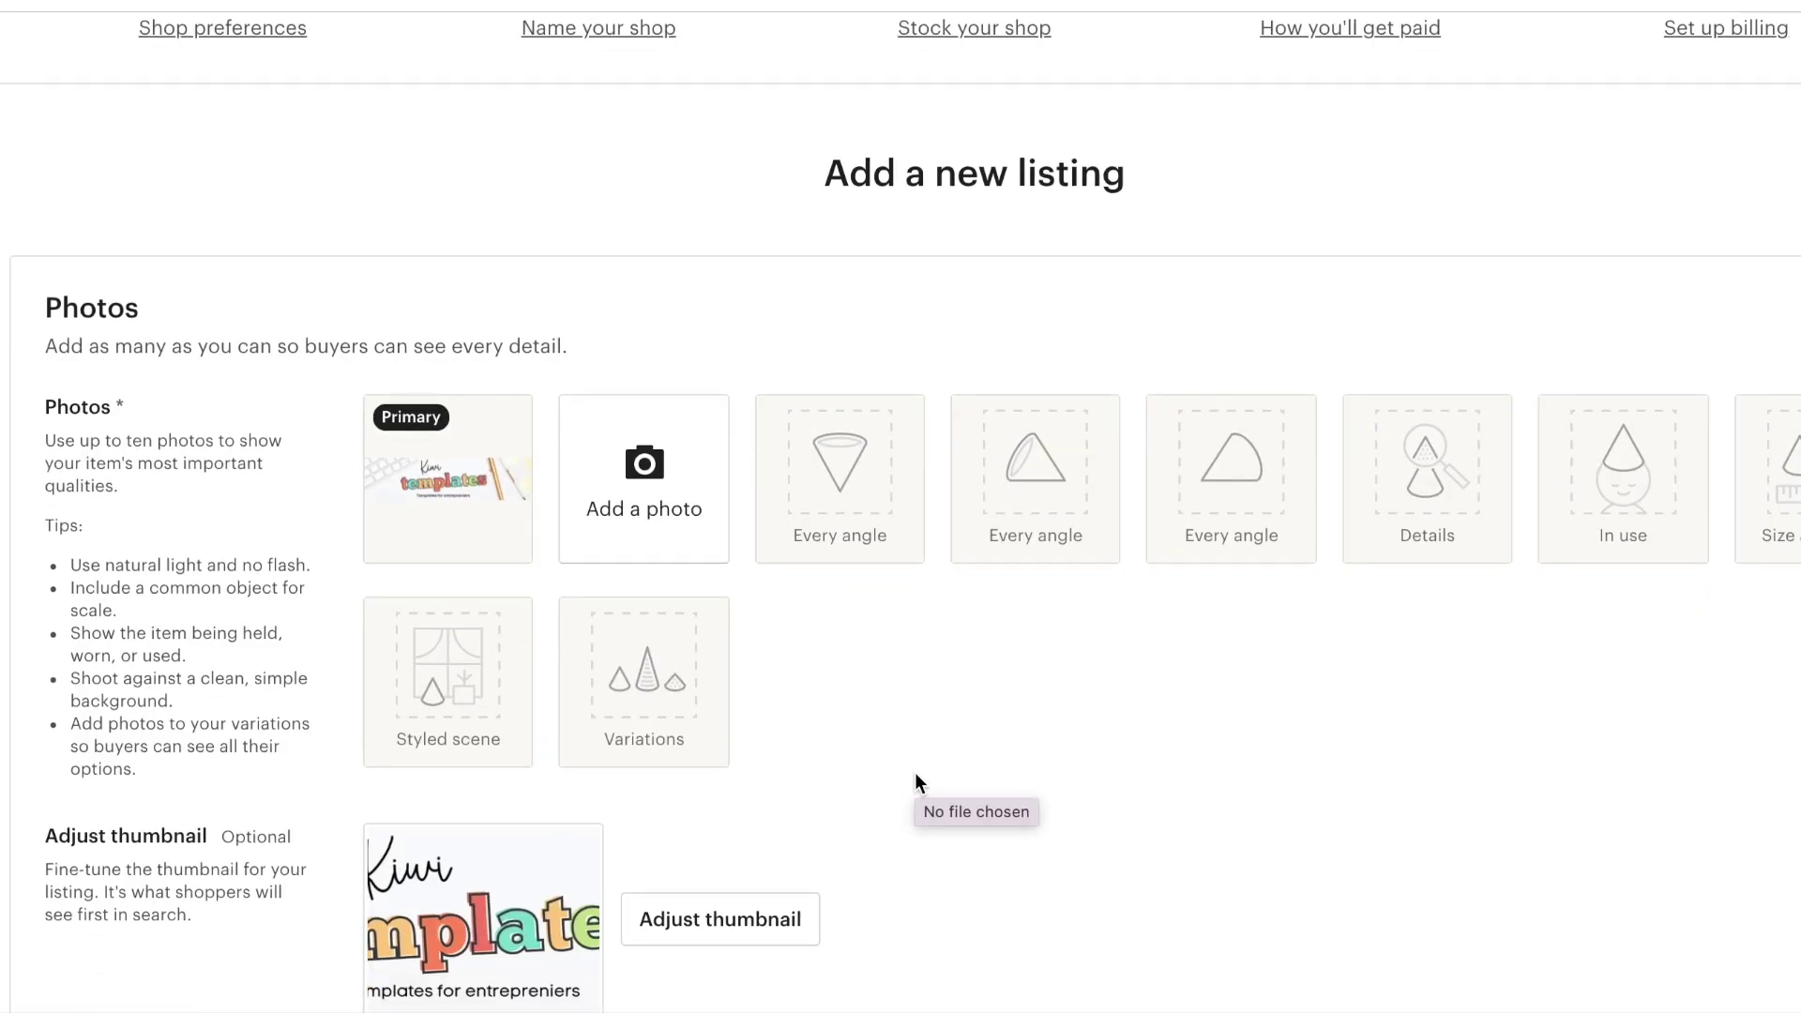
scroll(844, 765, down, 5)
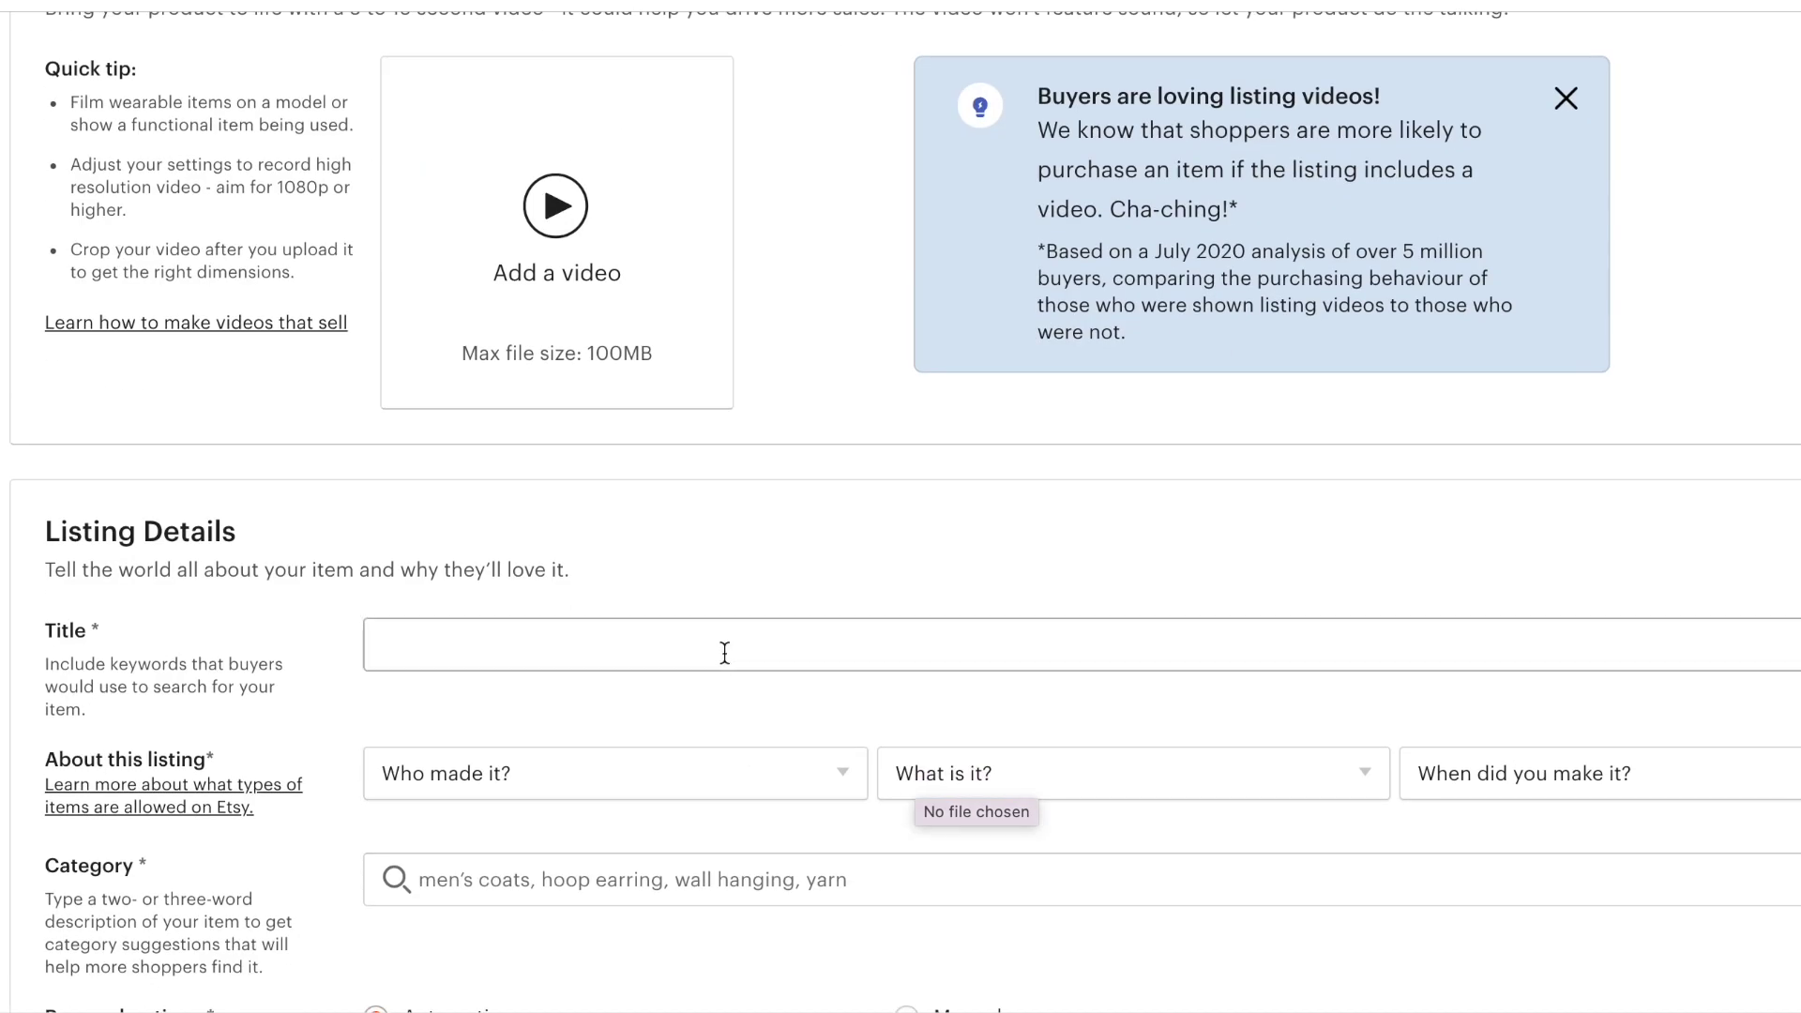
click(725, 647)
text(Dummj)
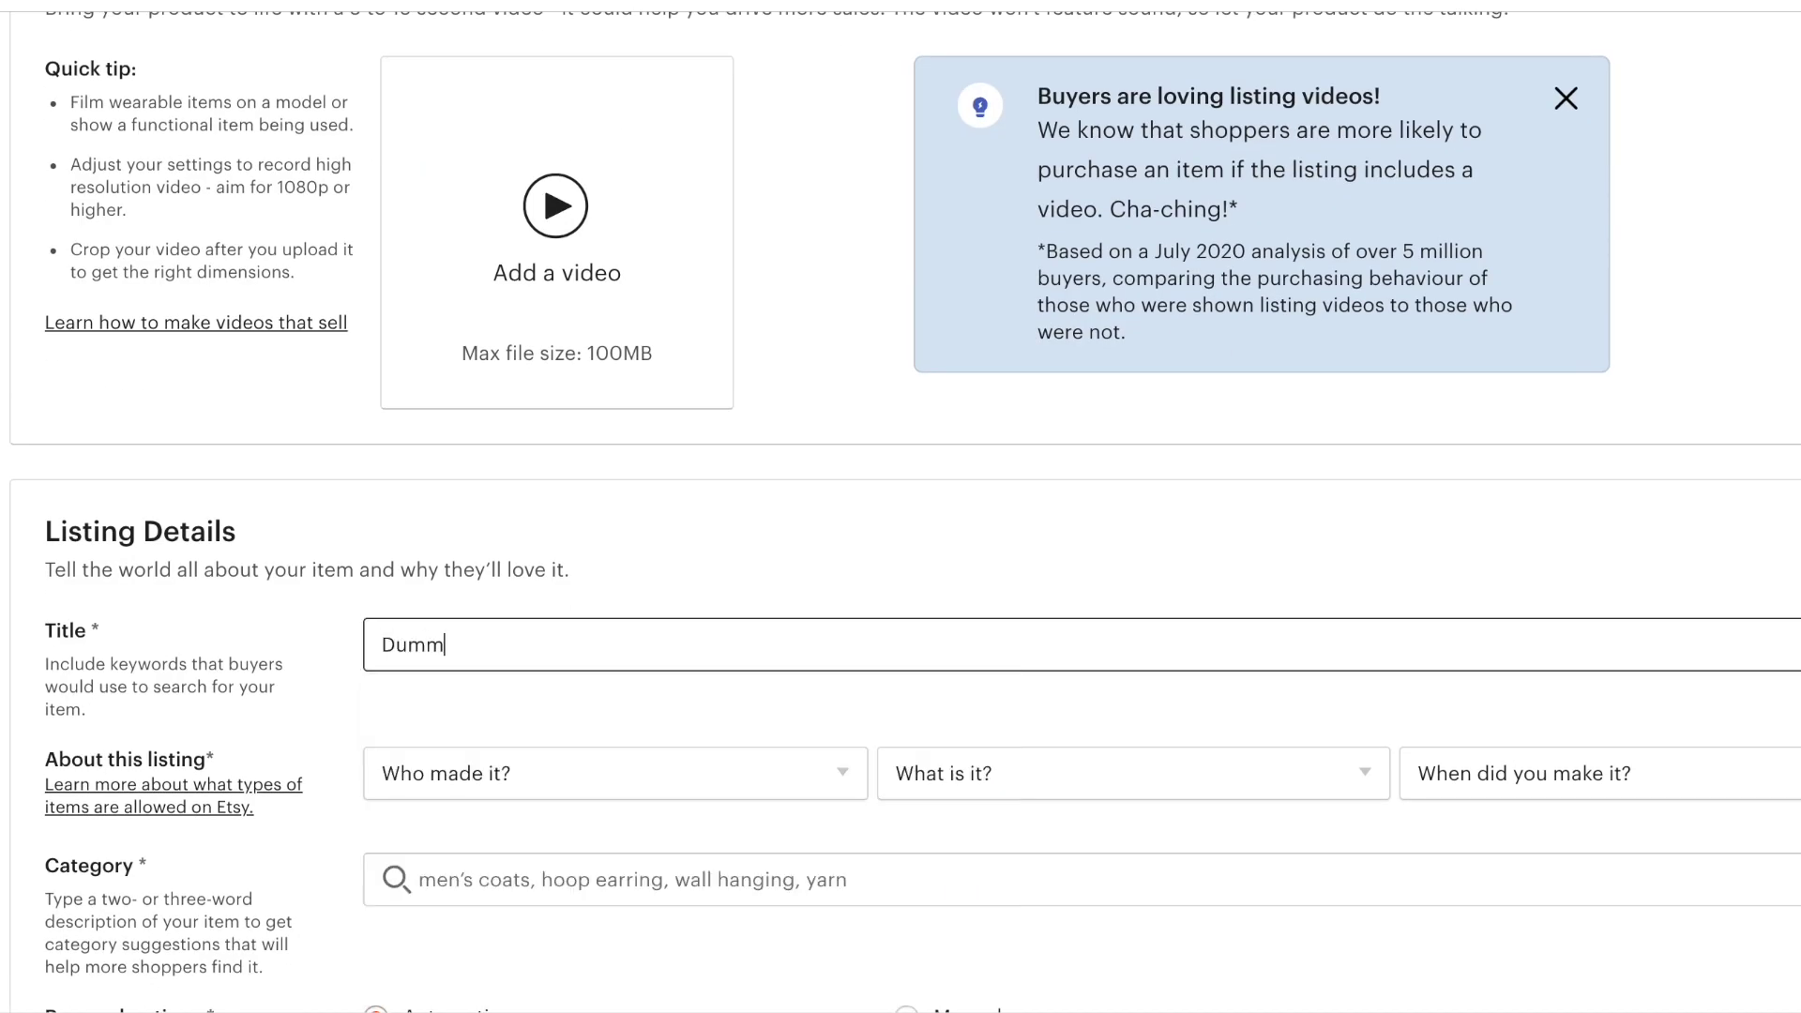
key(BackSpace)
text(y Listing)
Describe the item as made by "I did", "A finished product" and "Made to order".
scroll(900, 507, down, 3)
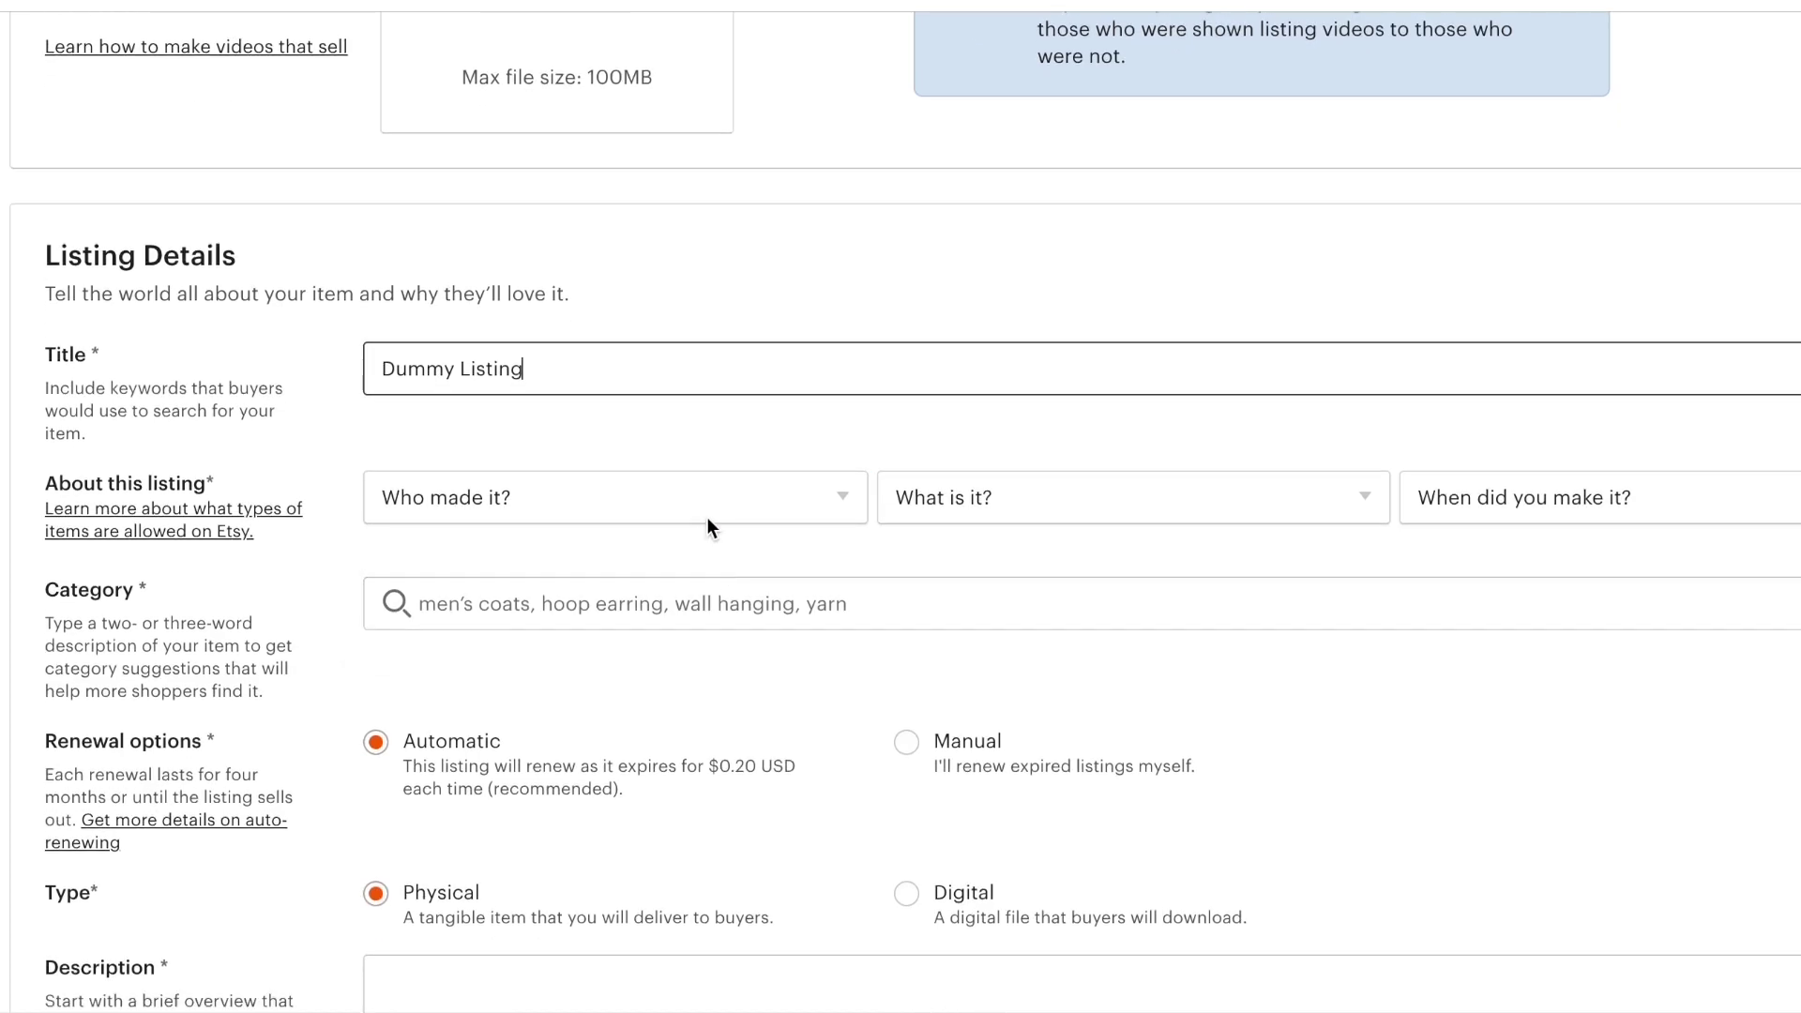
click(705, 514)
click(691, 559)
click(1033, 497)
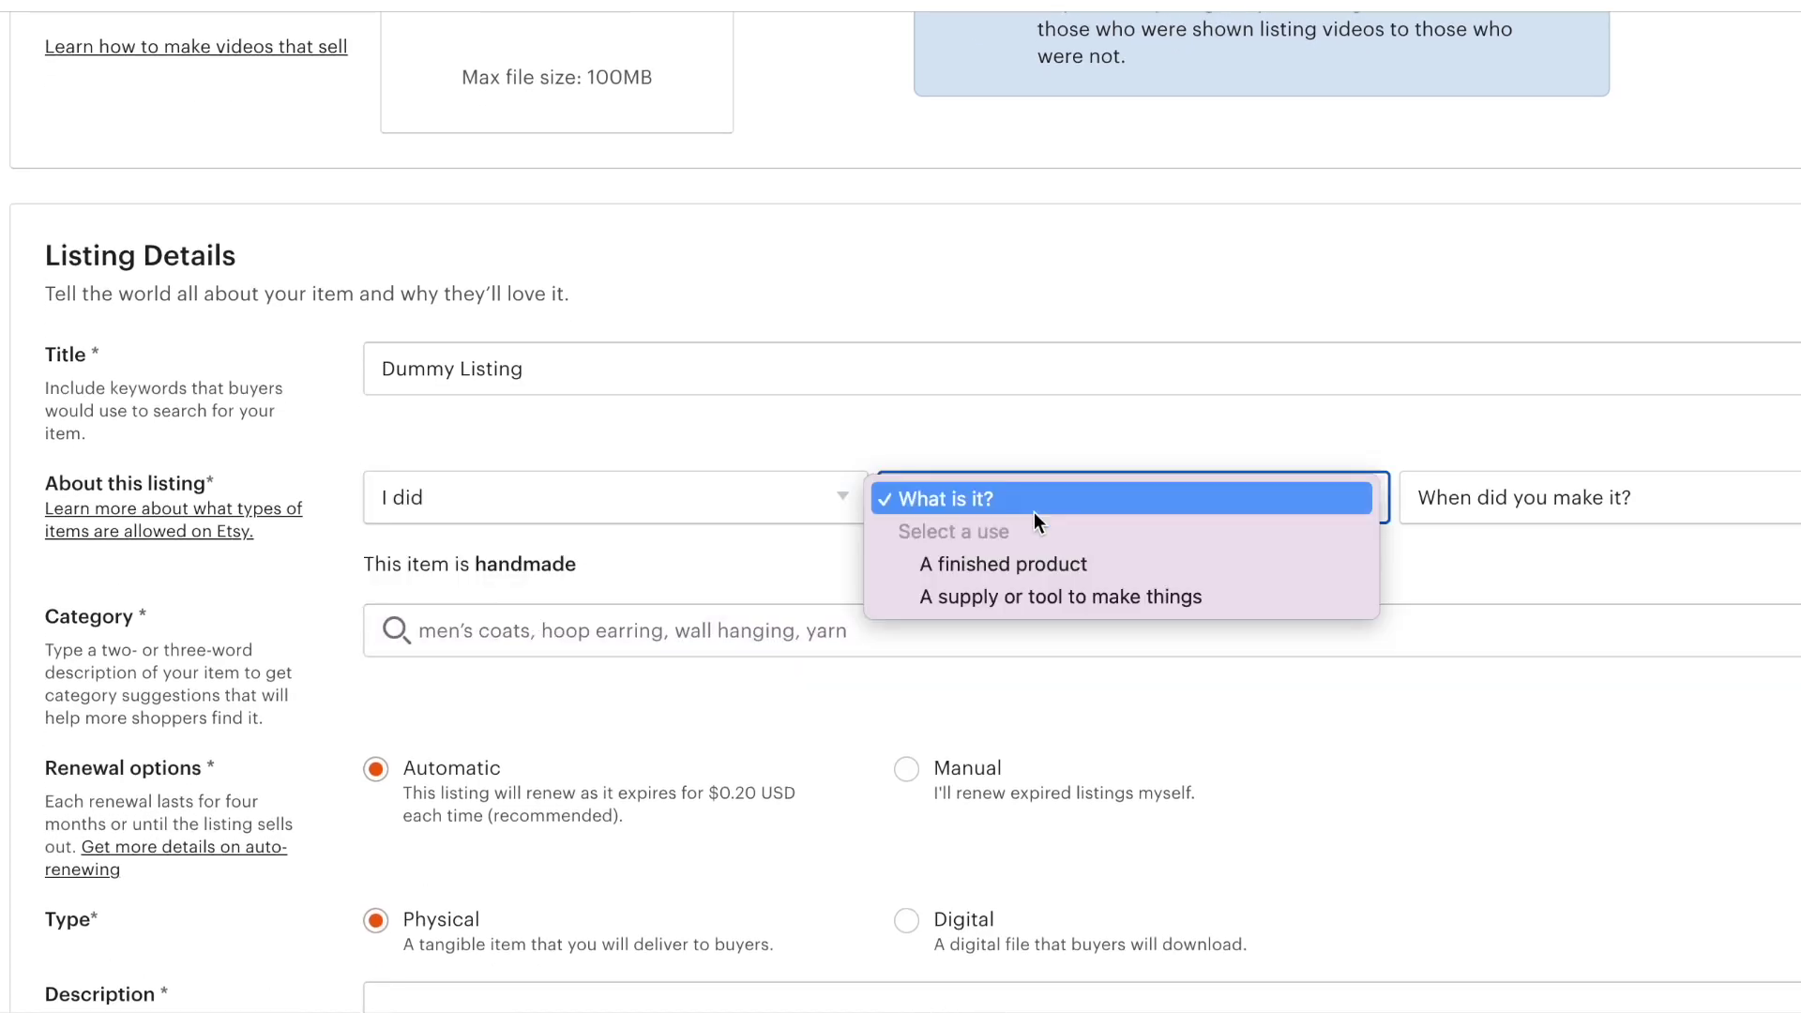
click(1028, 563)
click(1547, 497)
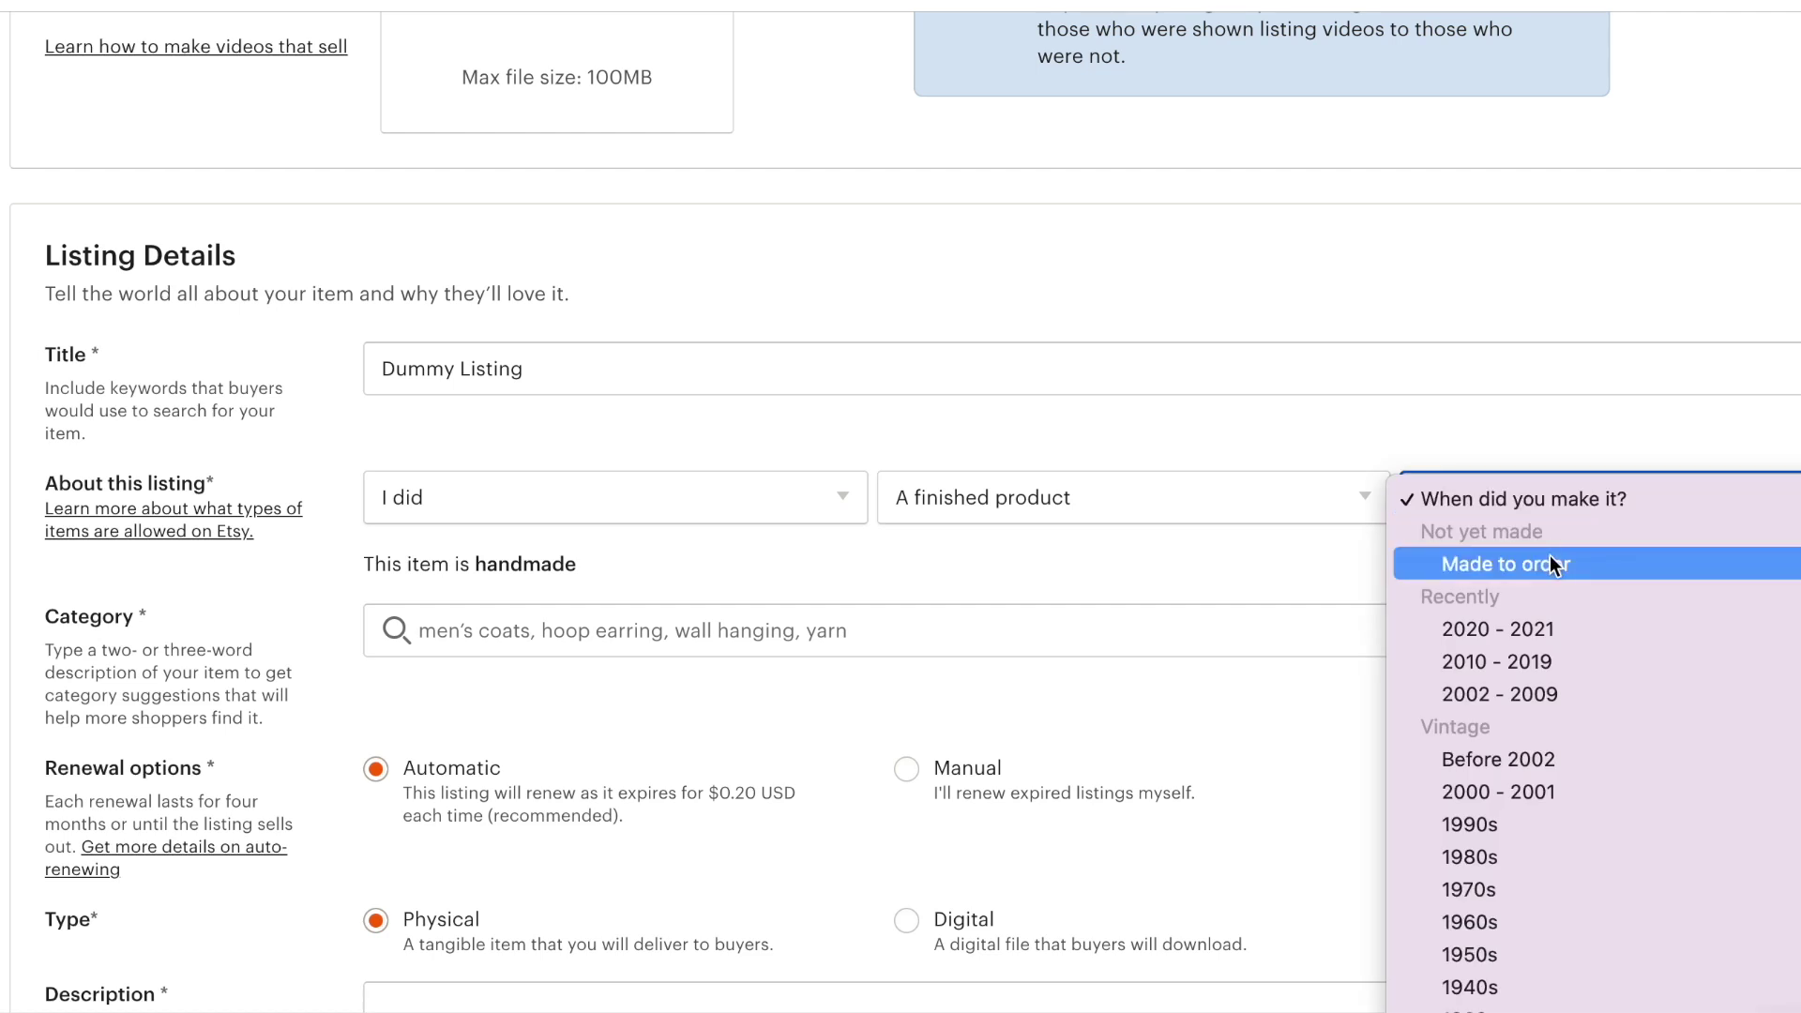
click(1548, 564)
Search the listing categories for "templates" and assign the Templates category.
click(664, 629)
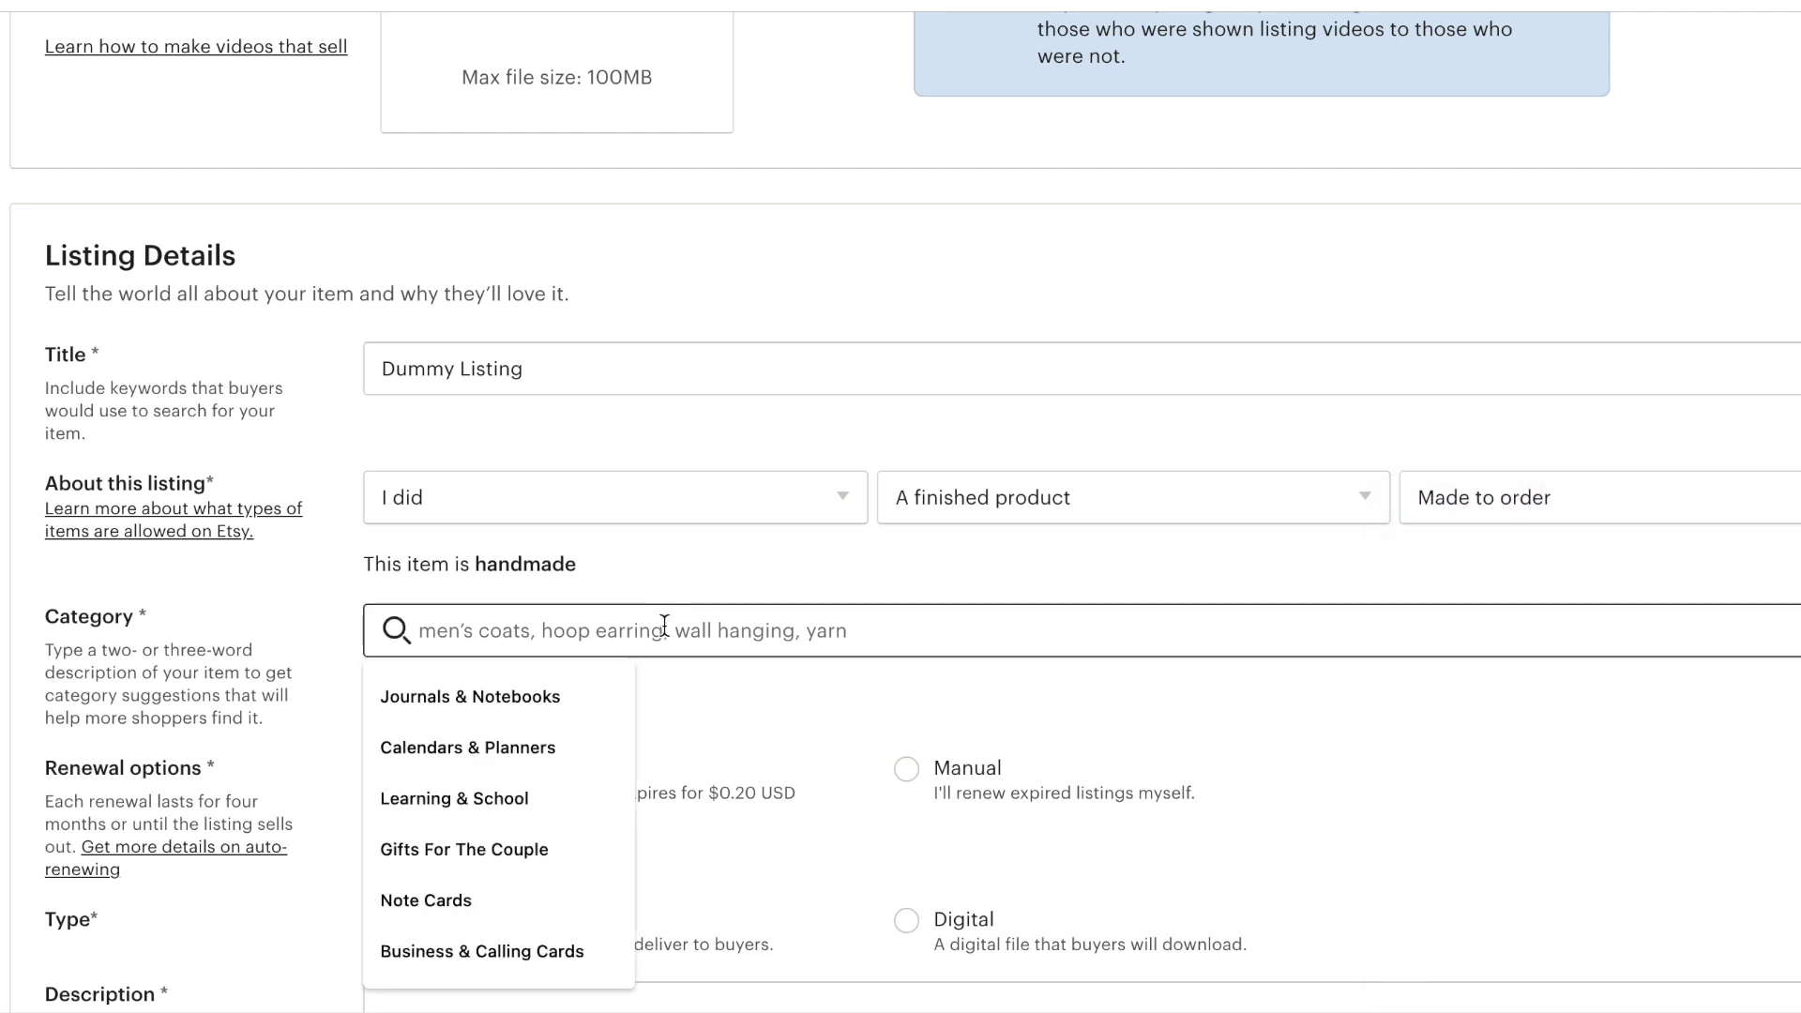
text(templates)
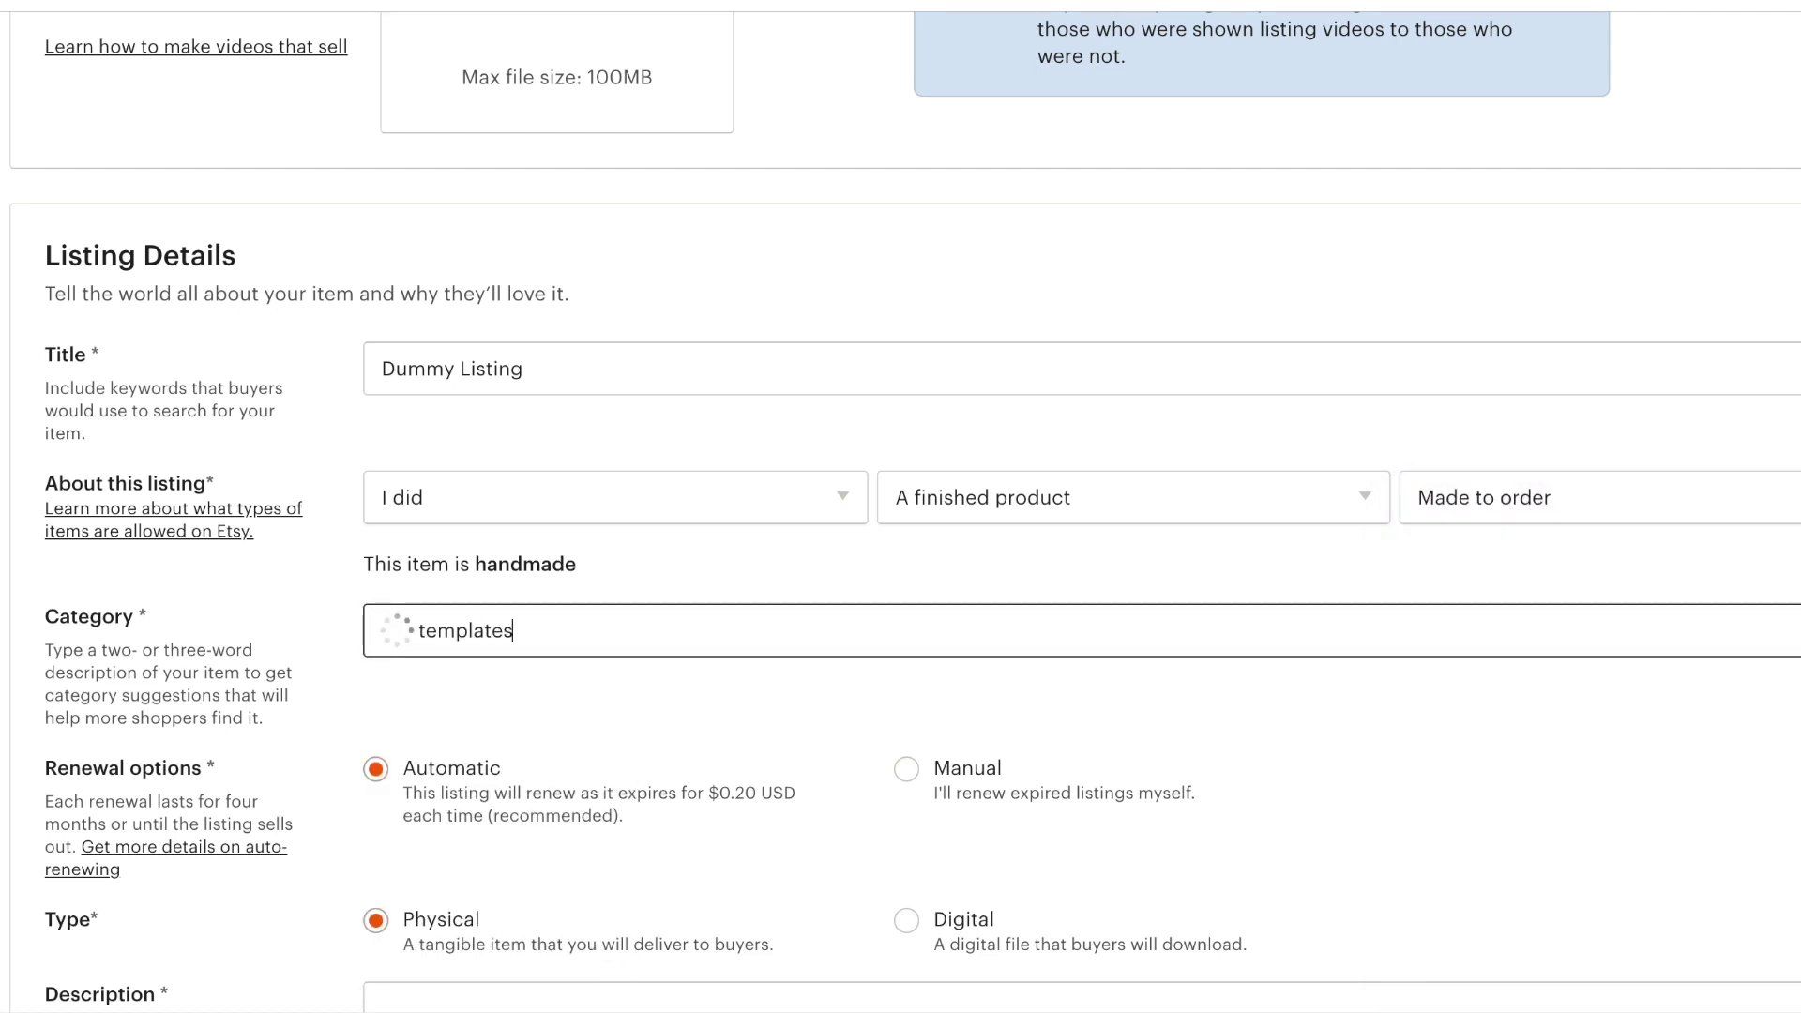
click(593, 722)
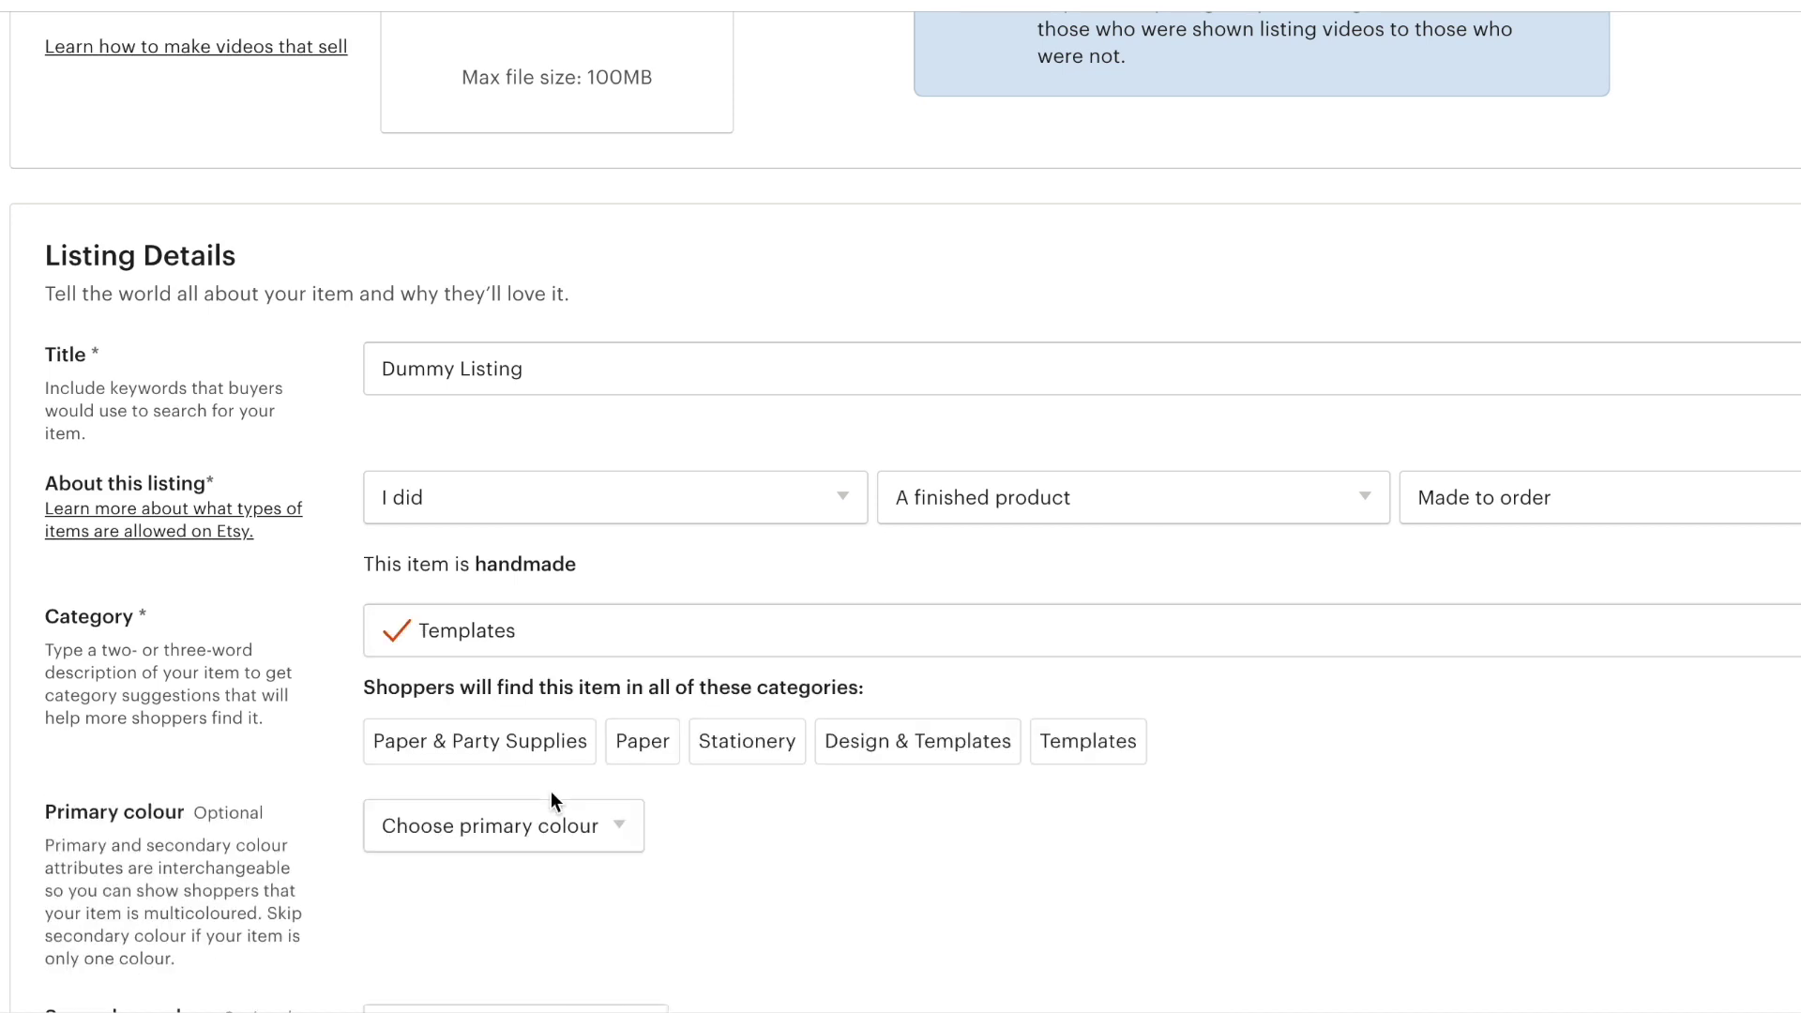
Set both the primary and secondary colour of the listing to Black.
scroll(550, 790, down, 4)
click(611, 504)
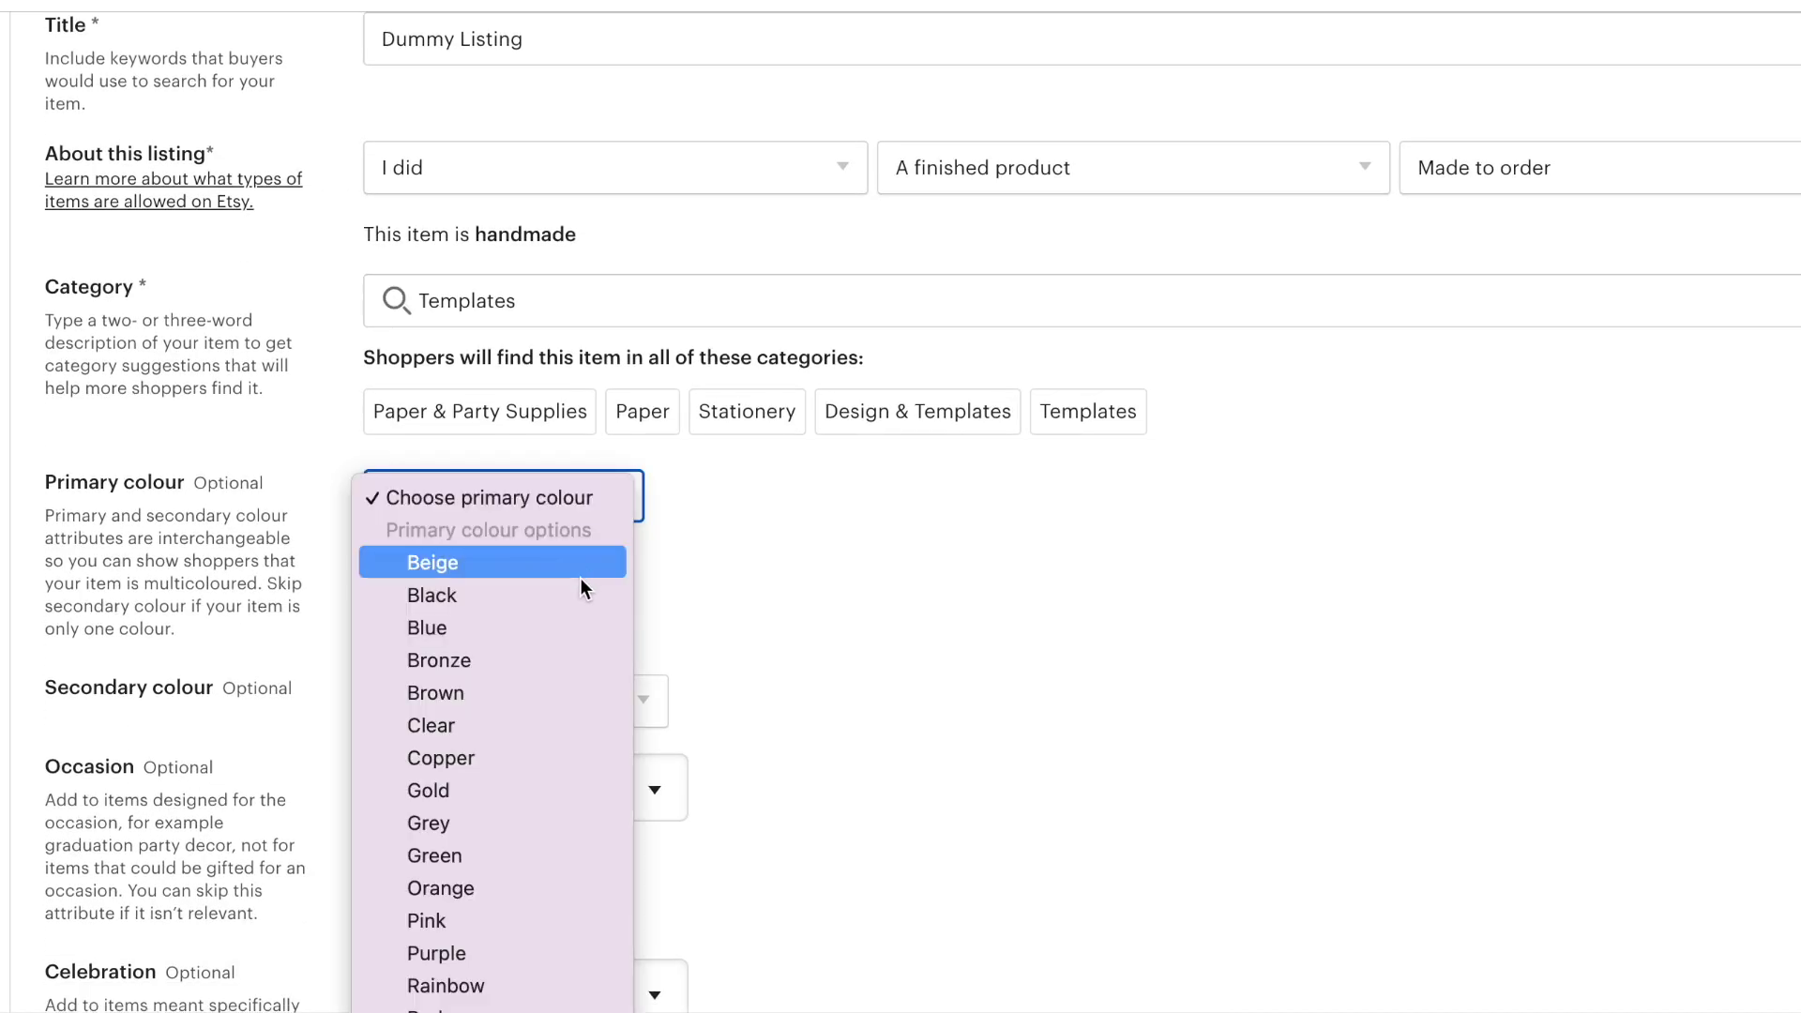
click(566, 600)
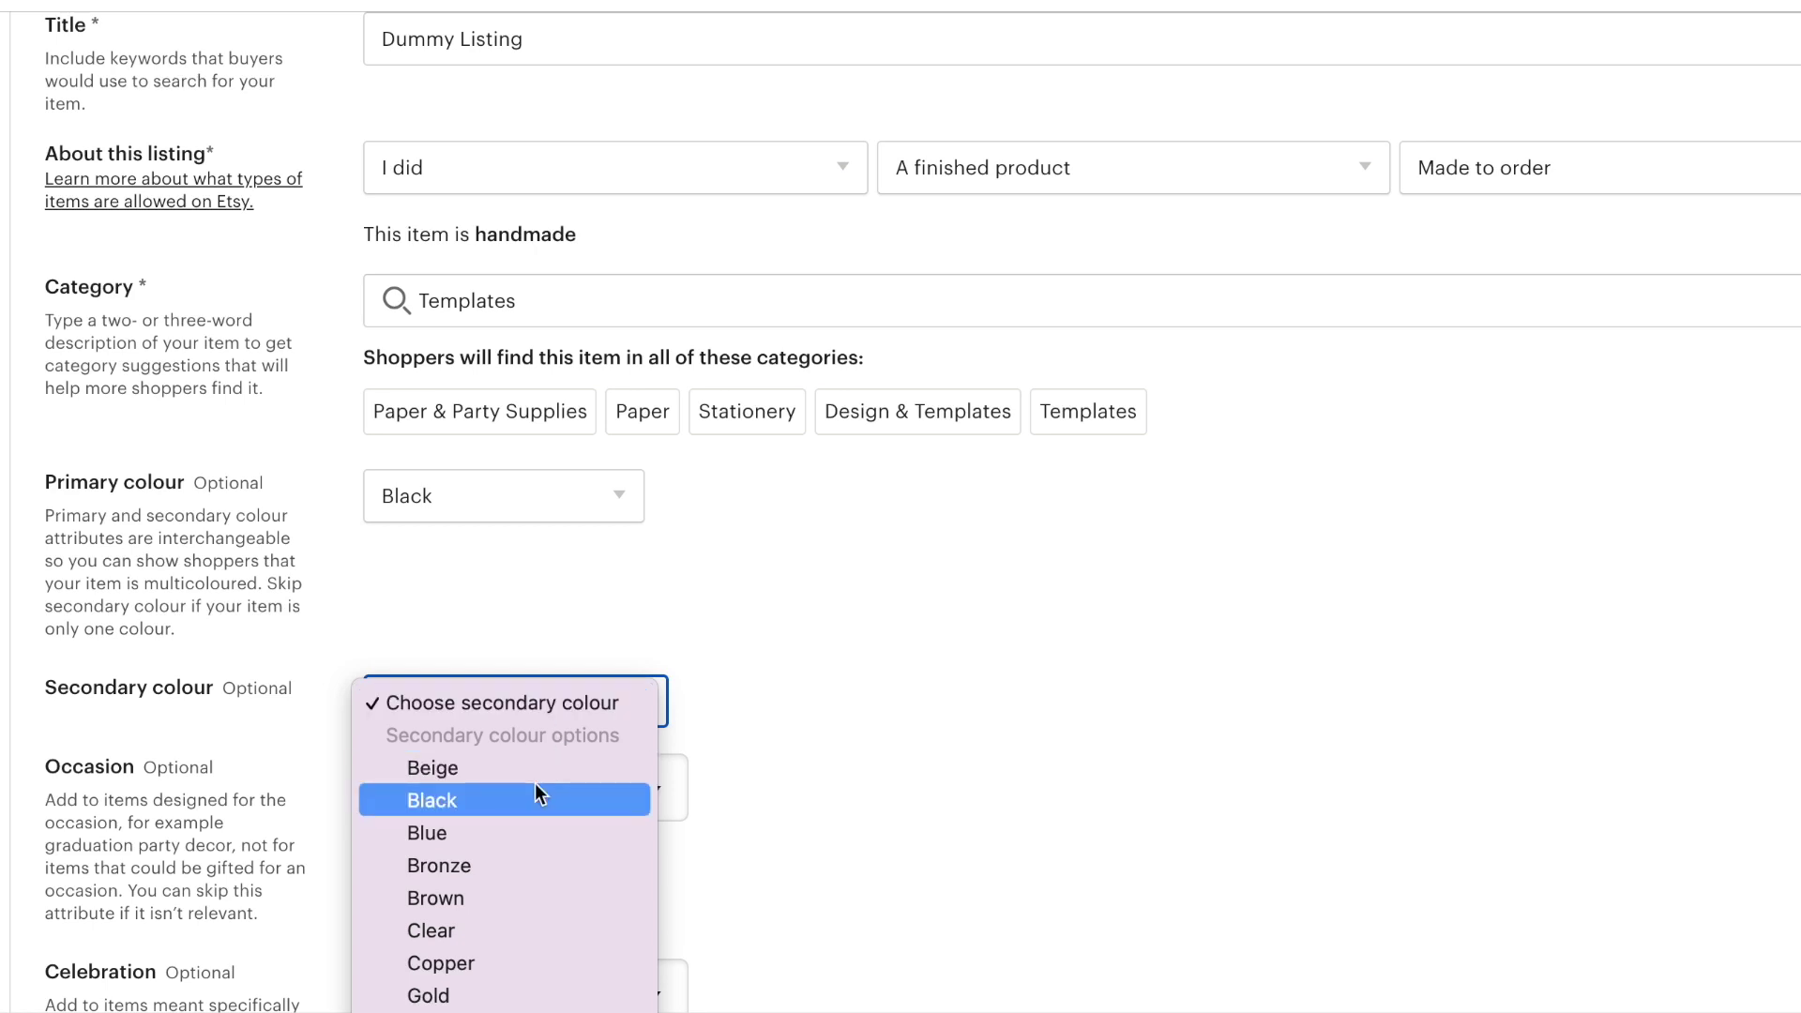
click(535, 788)
Set the listing's type to Digital and its renewal option to Manual.
scroll(535, 784, down, 8)
click(918, 605)
scroll(919, 610, down, 5)
scroll(919, 611, up, 3)
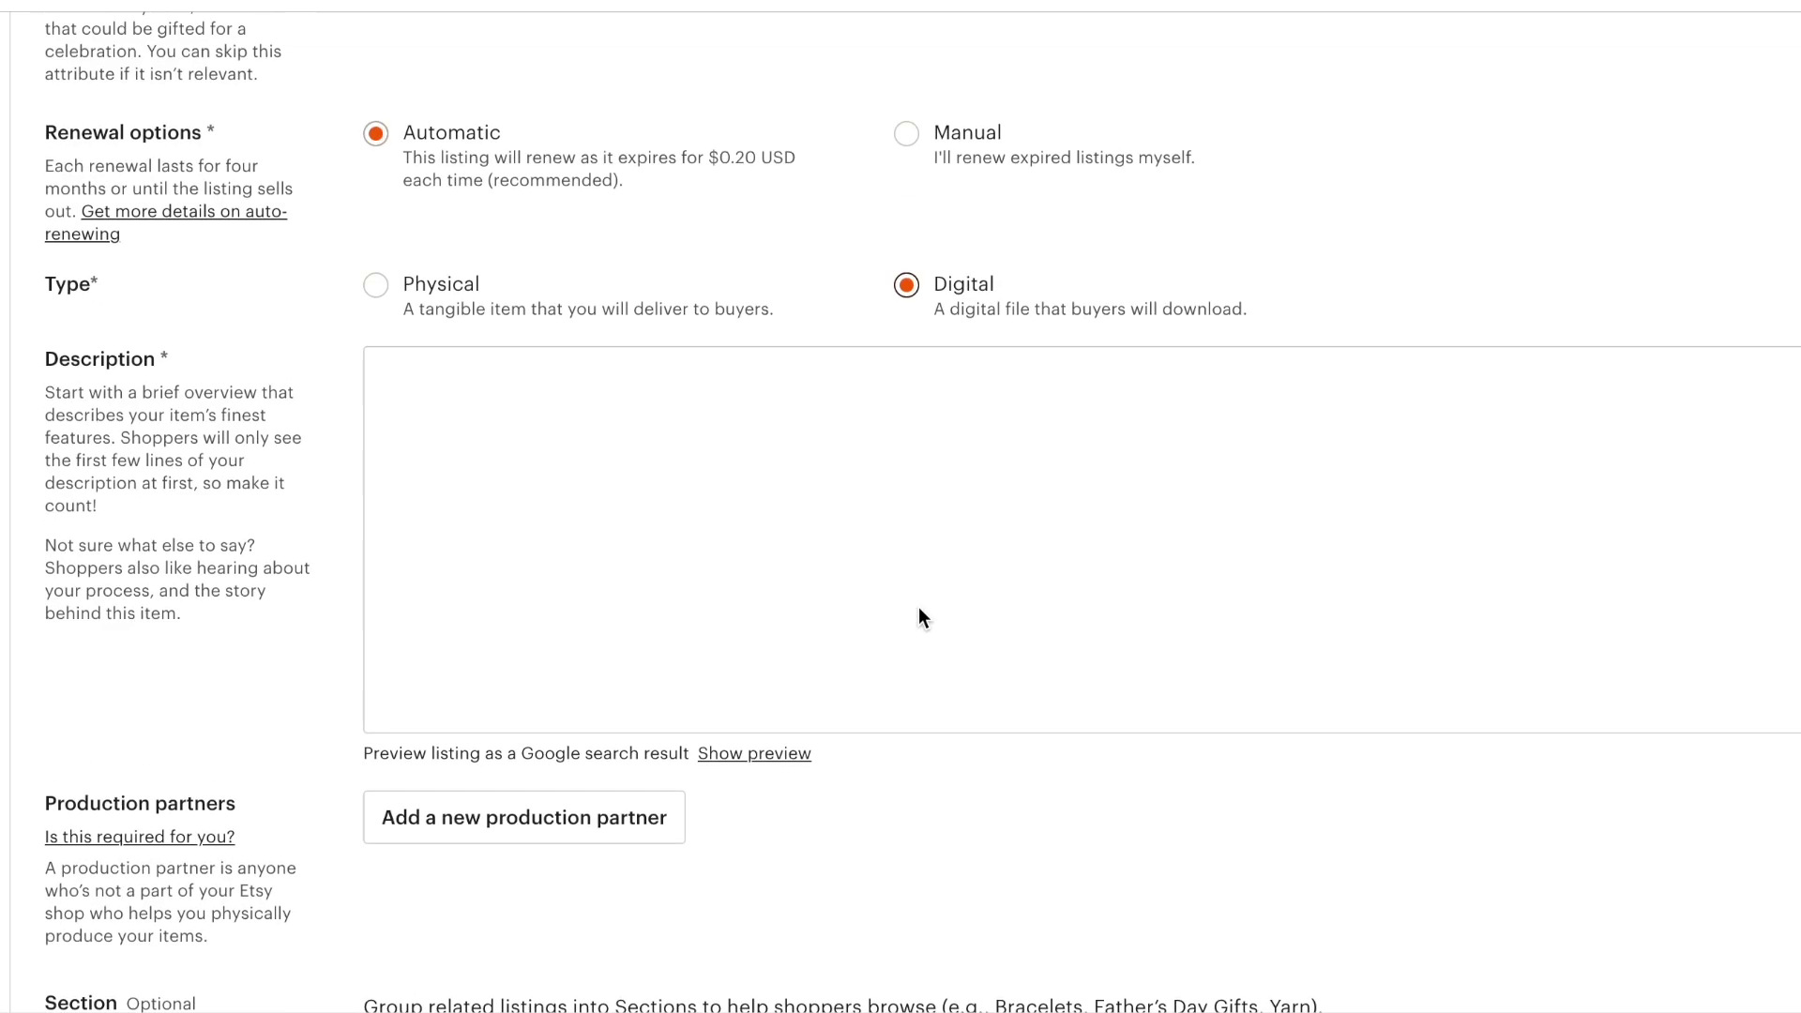
click(917, 148)
Enter "Delete me" as the listing's description.
click(624, 547)
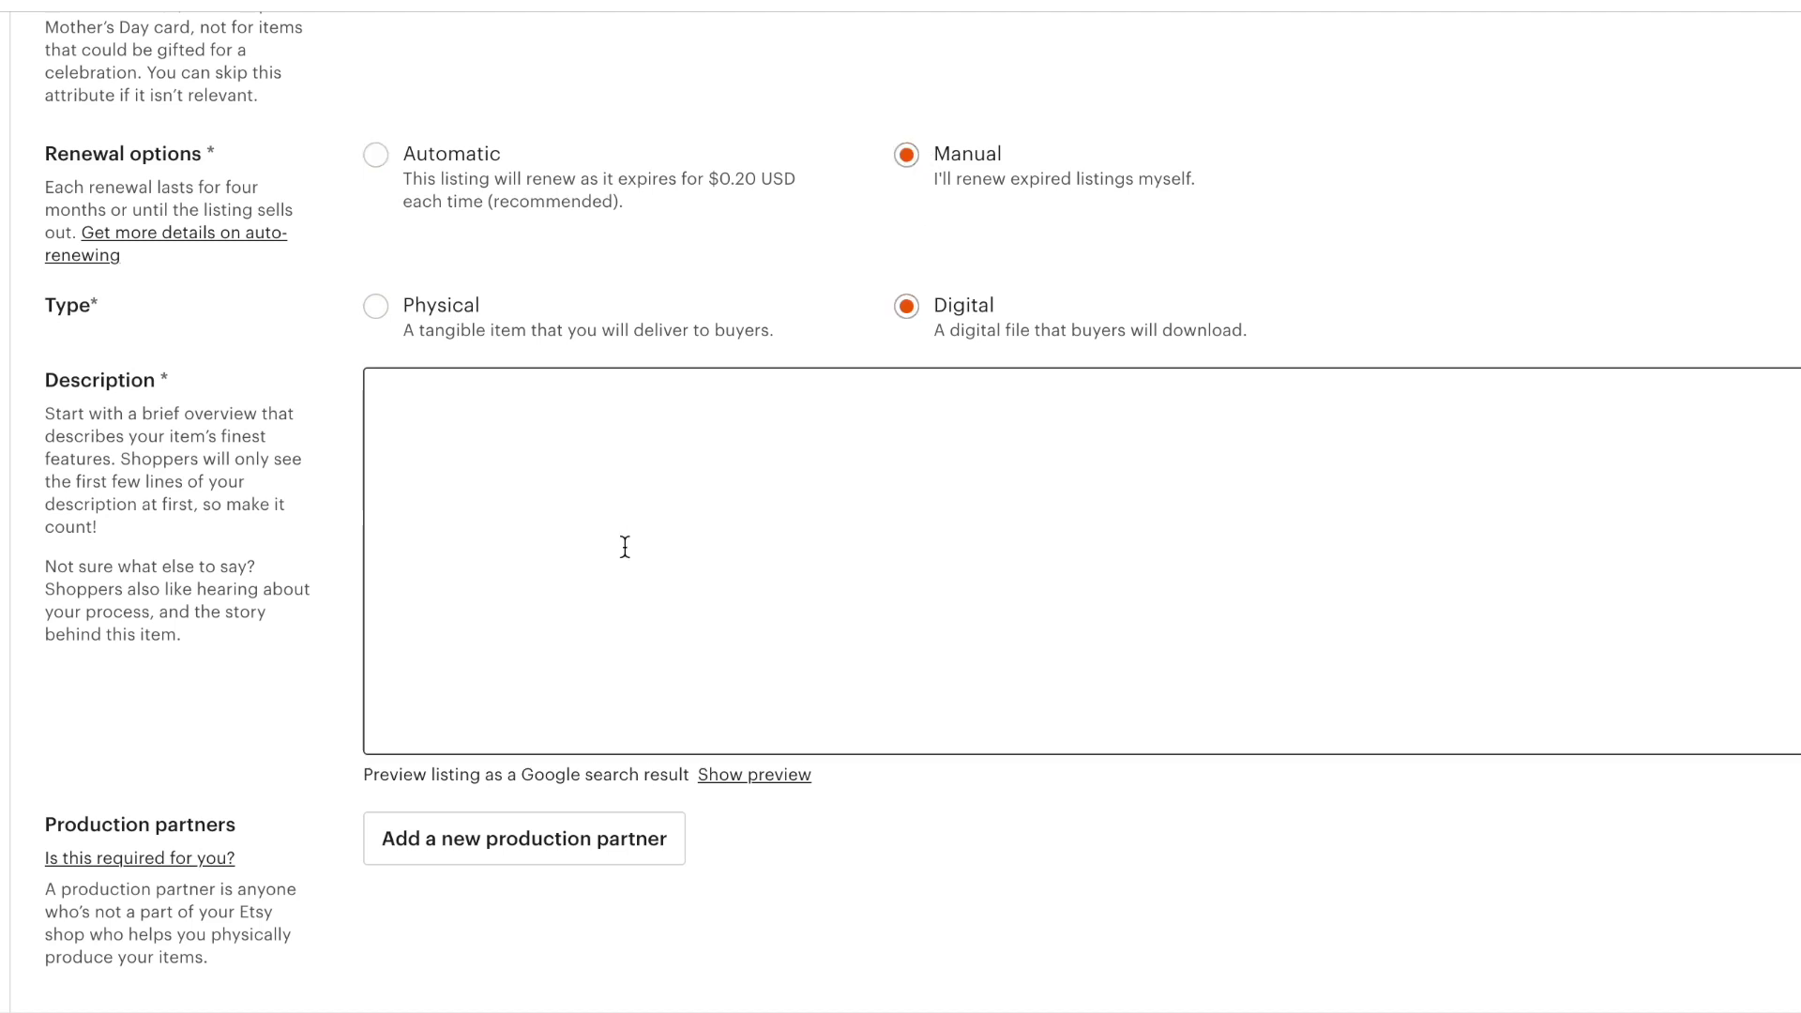
key(Tab)
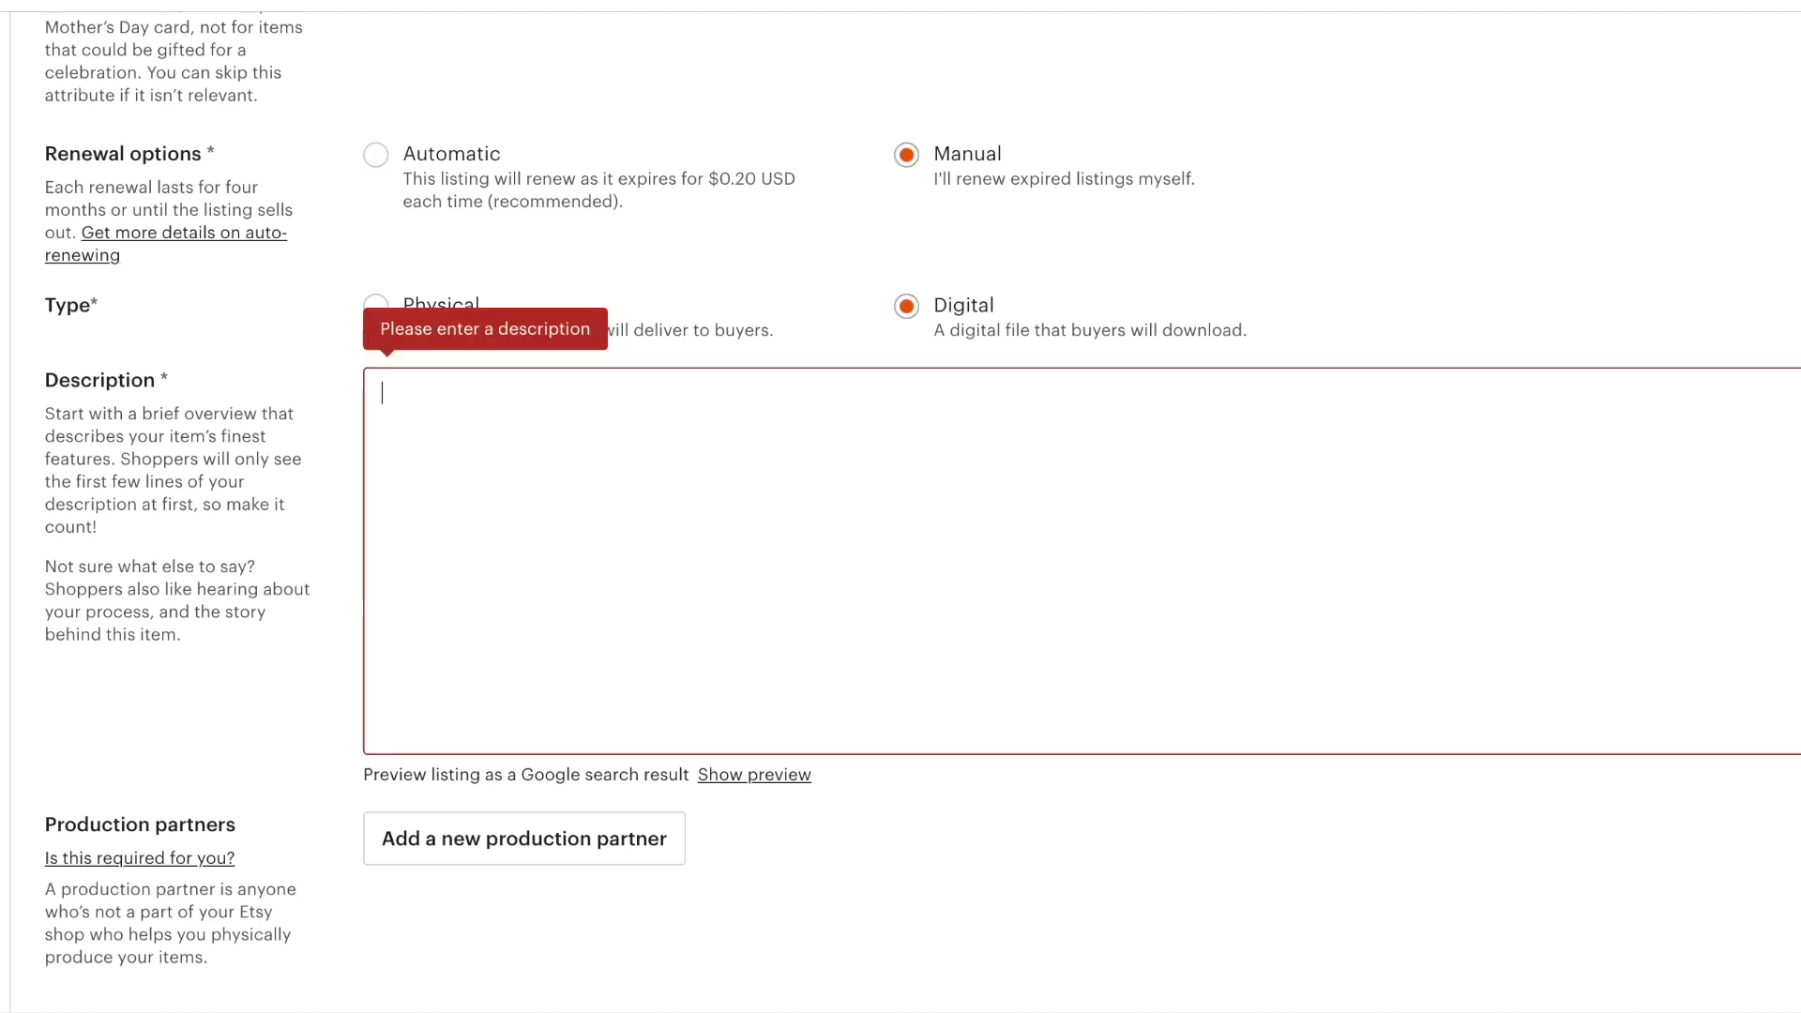
click(383, 392)
text(De)
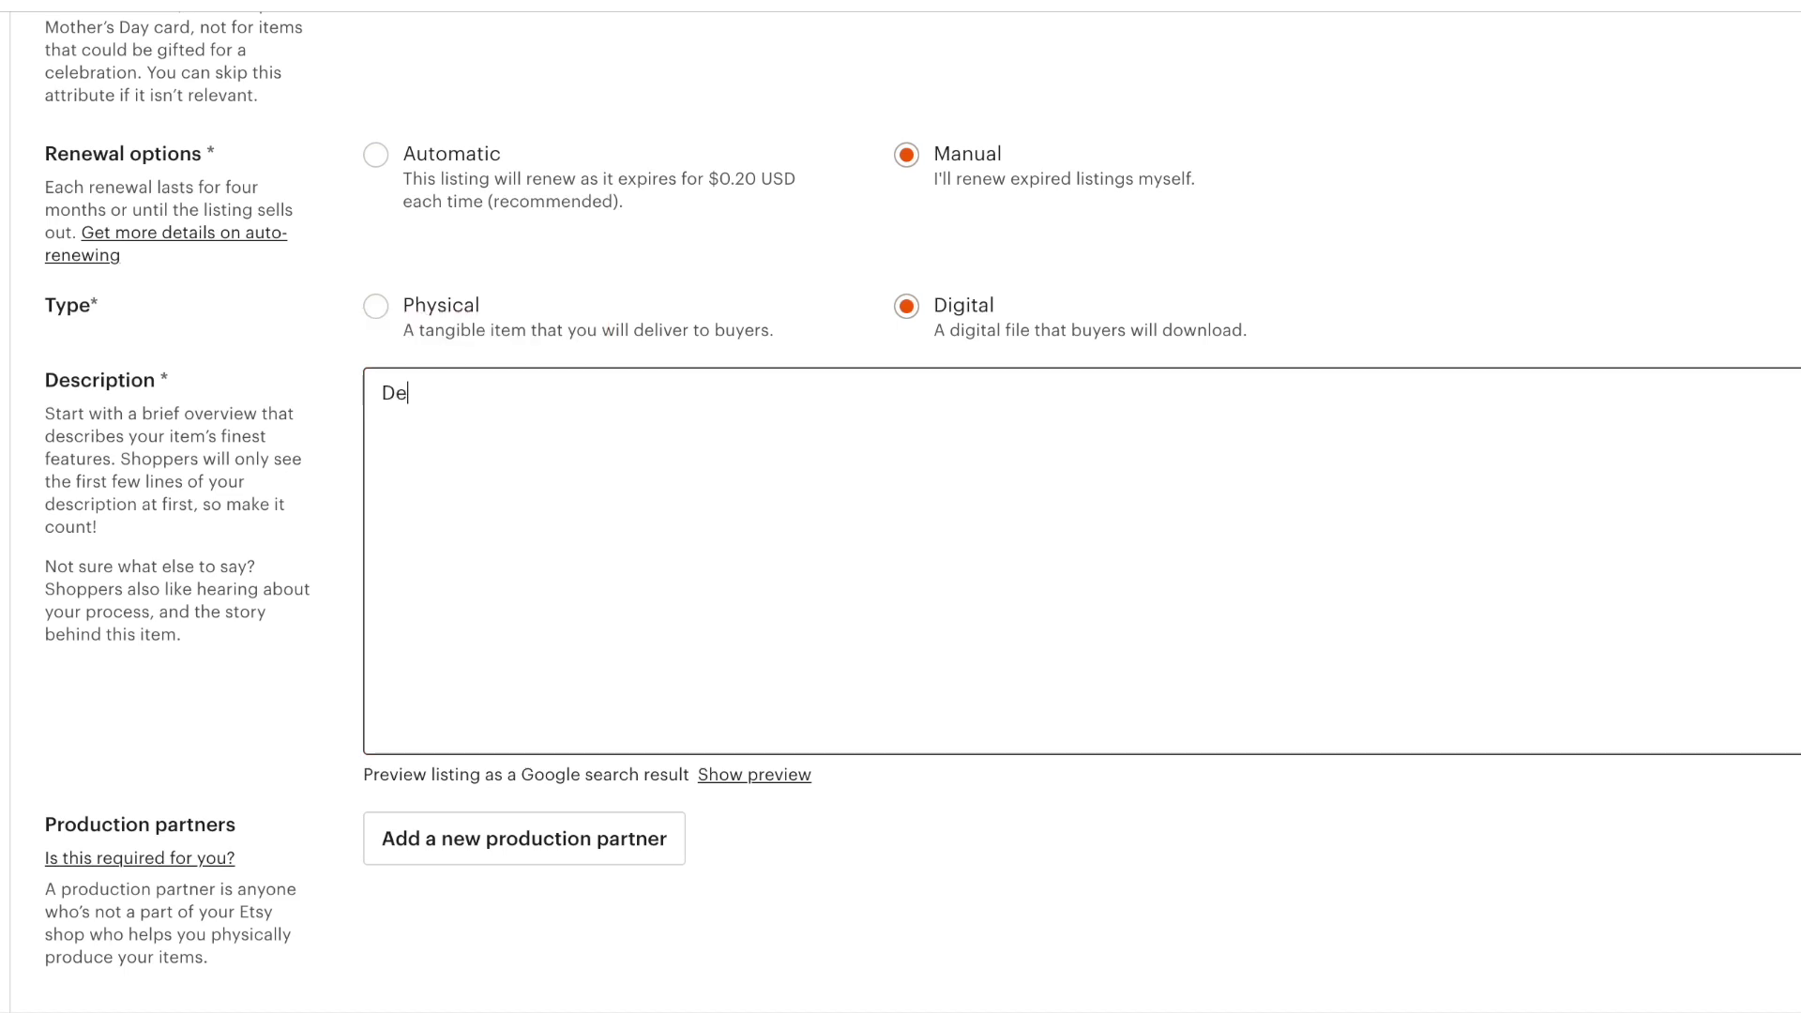
text(lete me)
scroll(880, 826, down, 5)
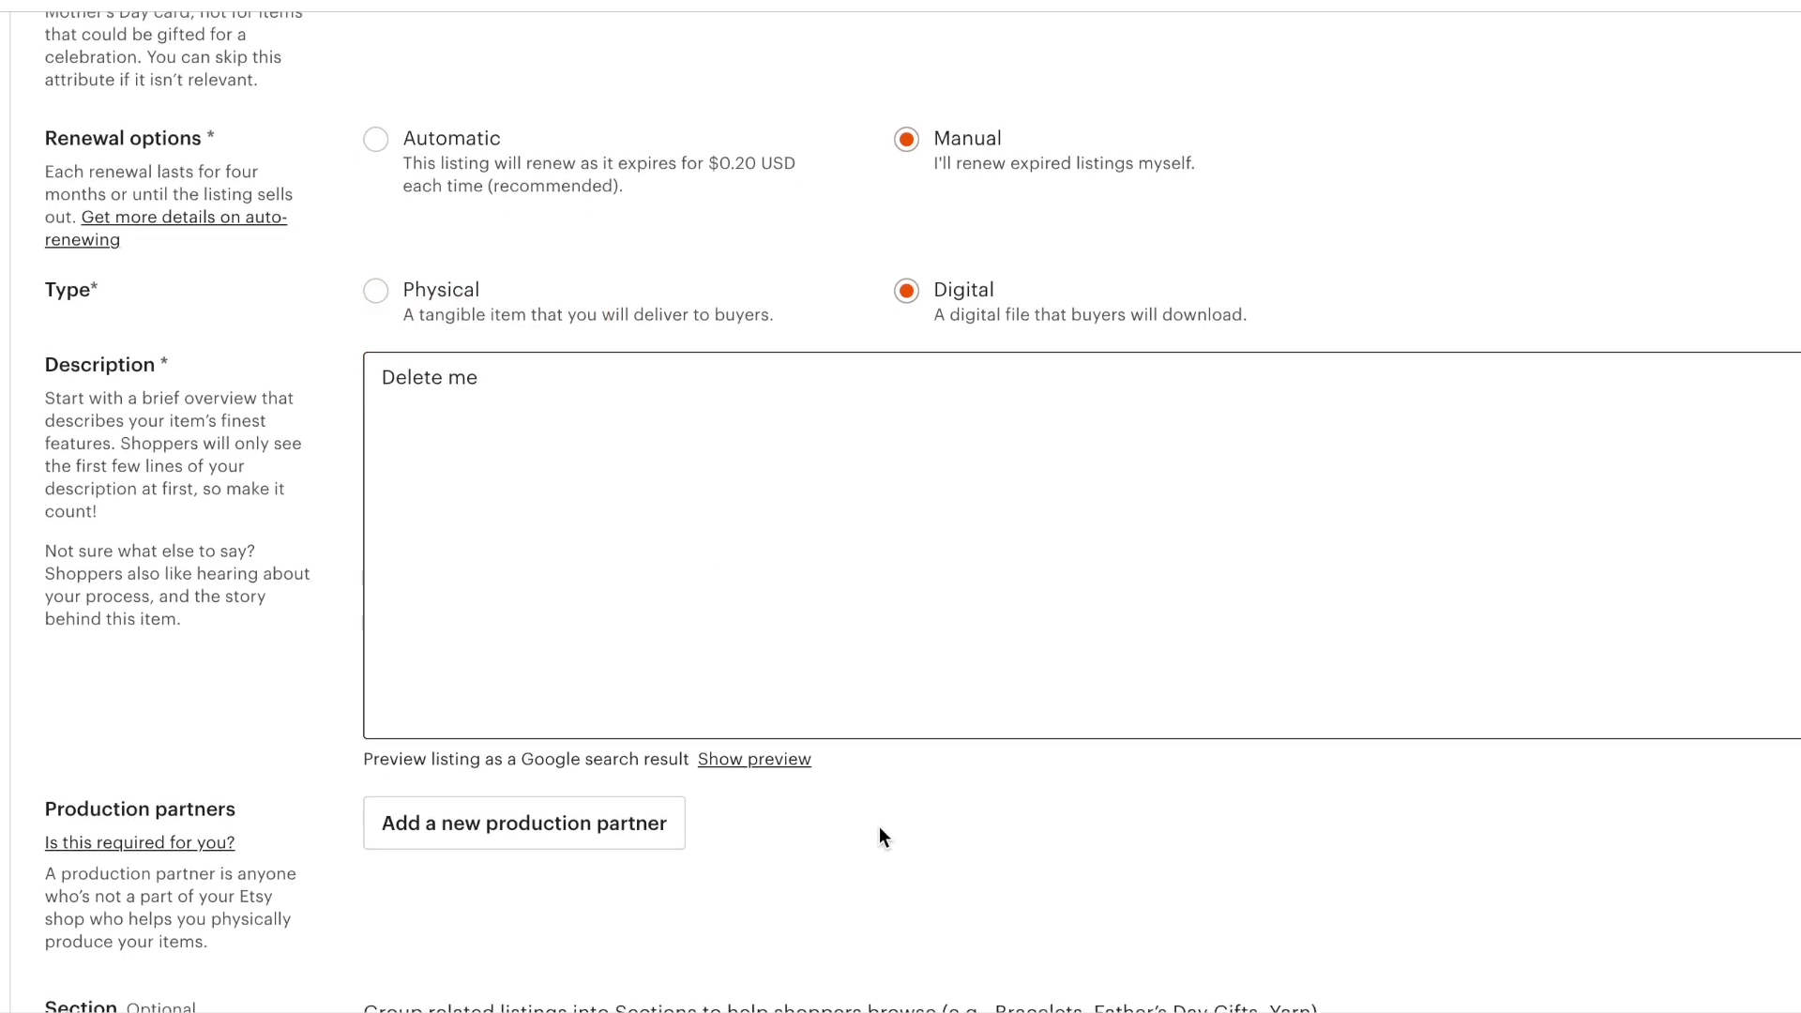
Set the listing's price to AU$ 1.
click(868, 692)
scroll(869, 691, down, 3)
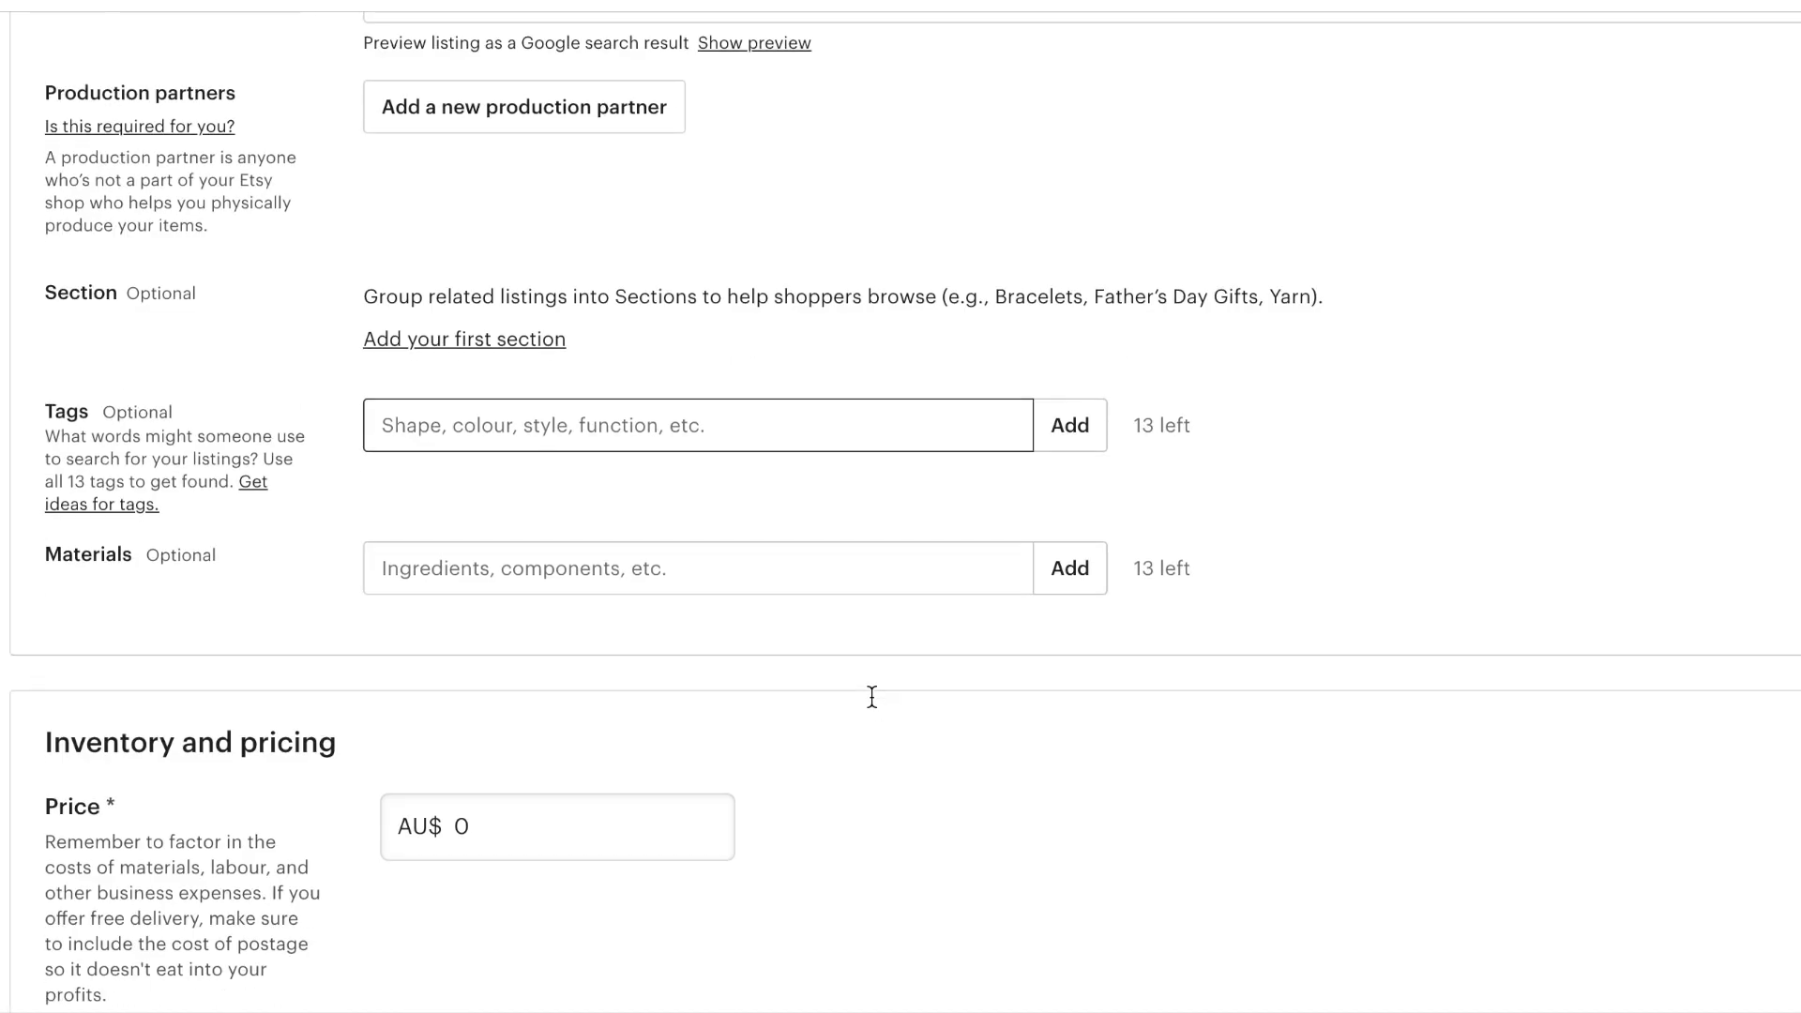
scroll(869, 699, down, 4)
click(616, 434)
text(1)
click(782, 654)
Upload templates.zip as the listing's digital file and save the listing.
scroll(782, 654, down, 8)
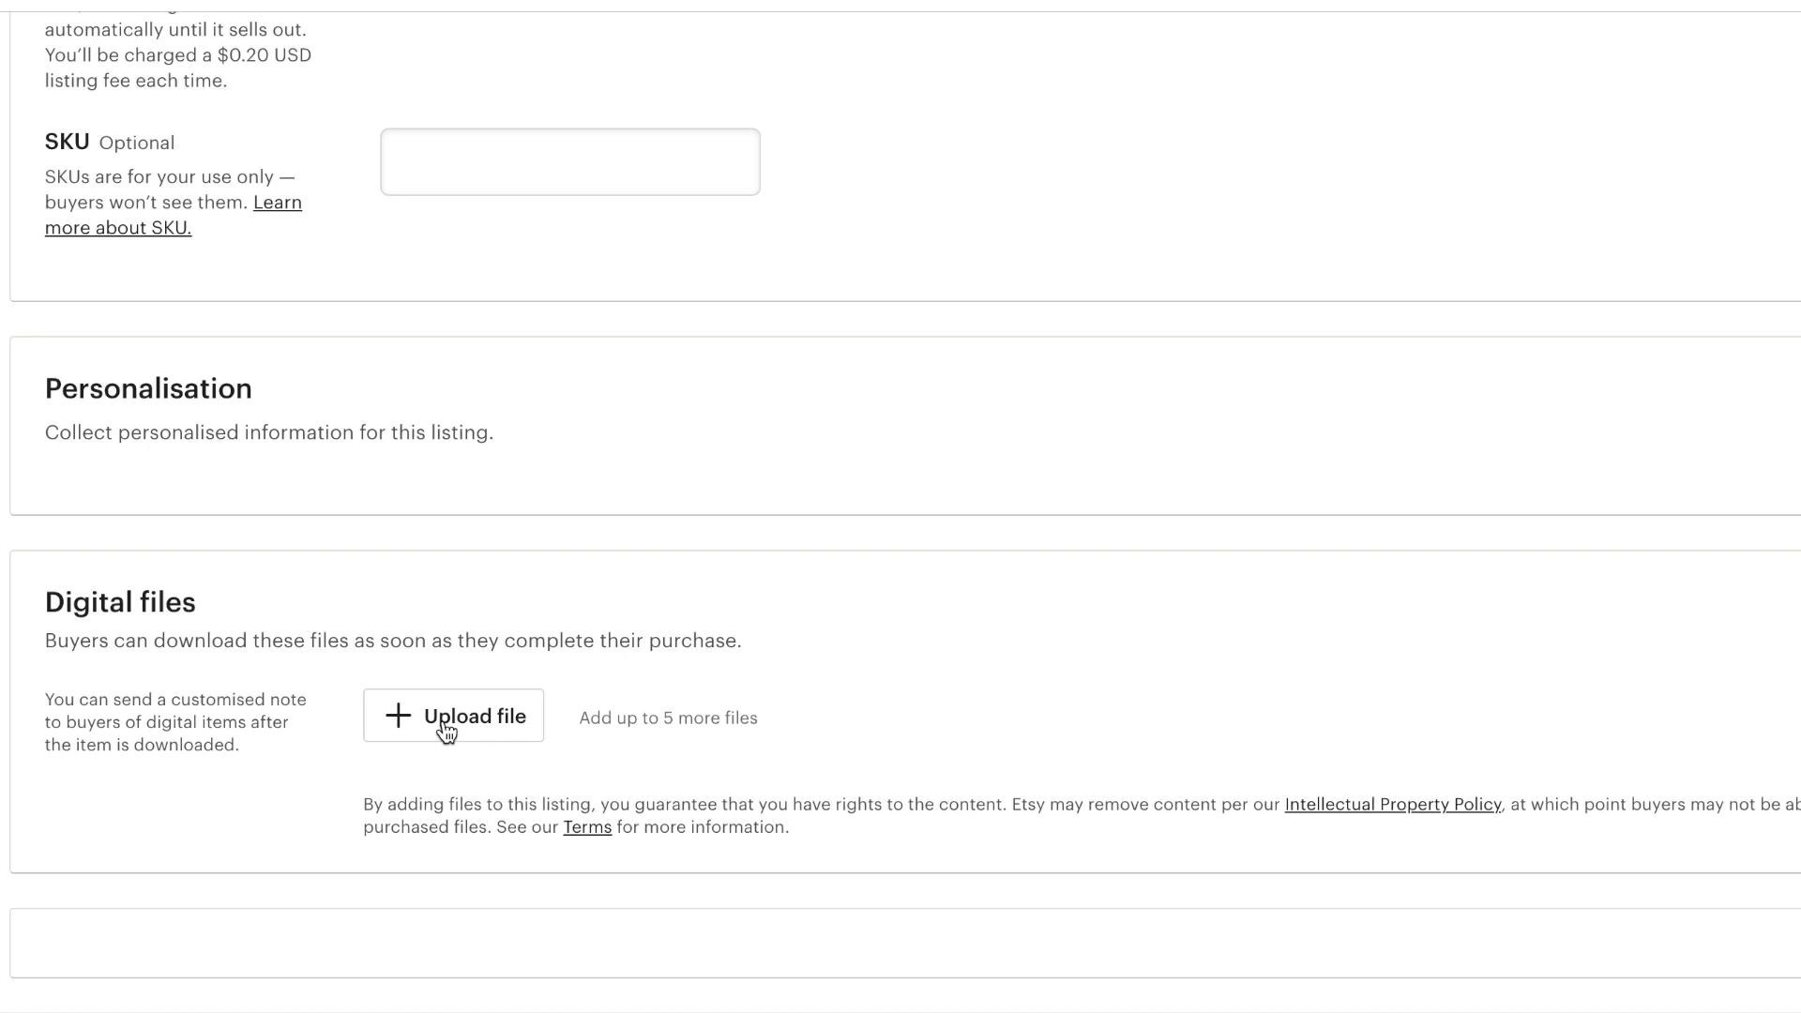
click(446, 728)
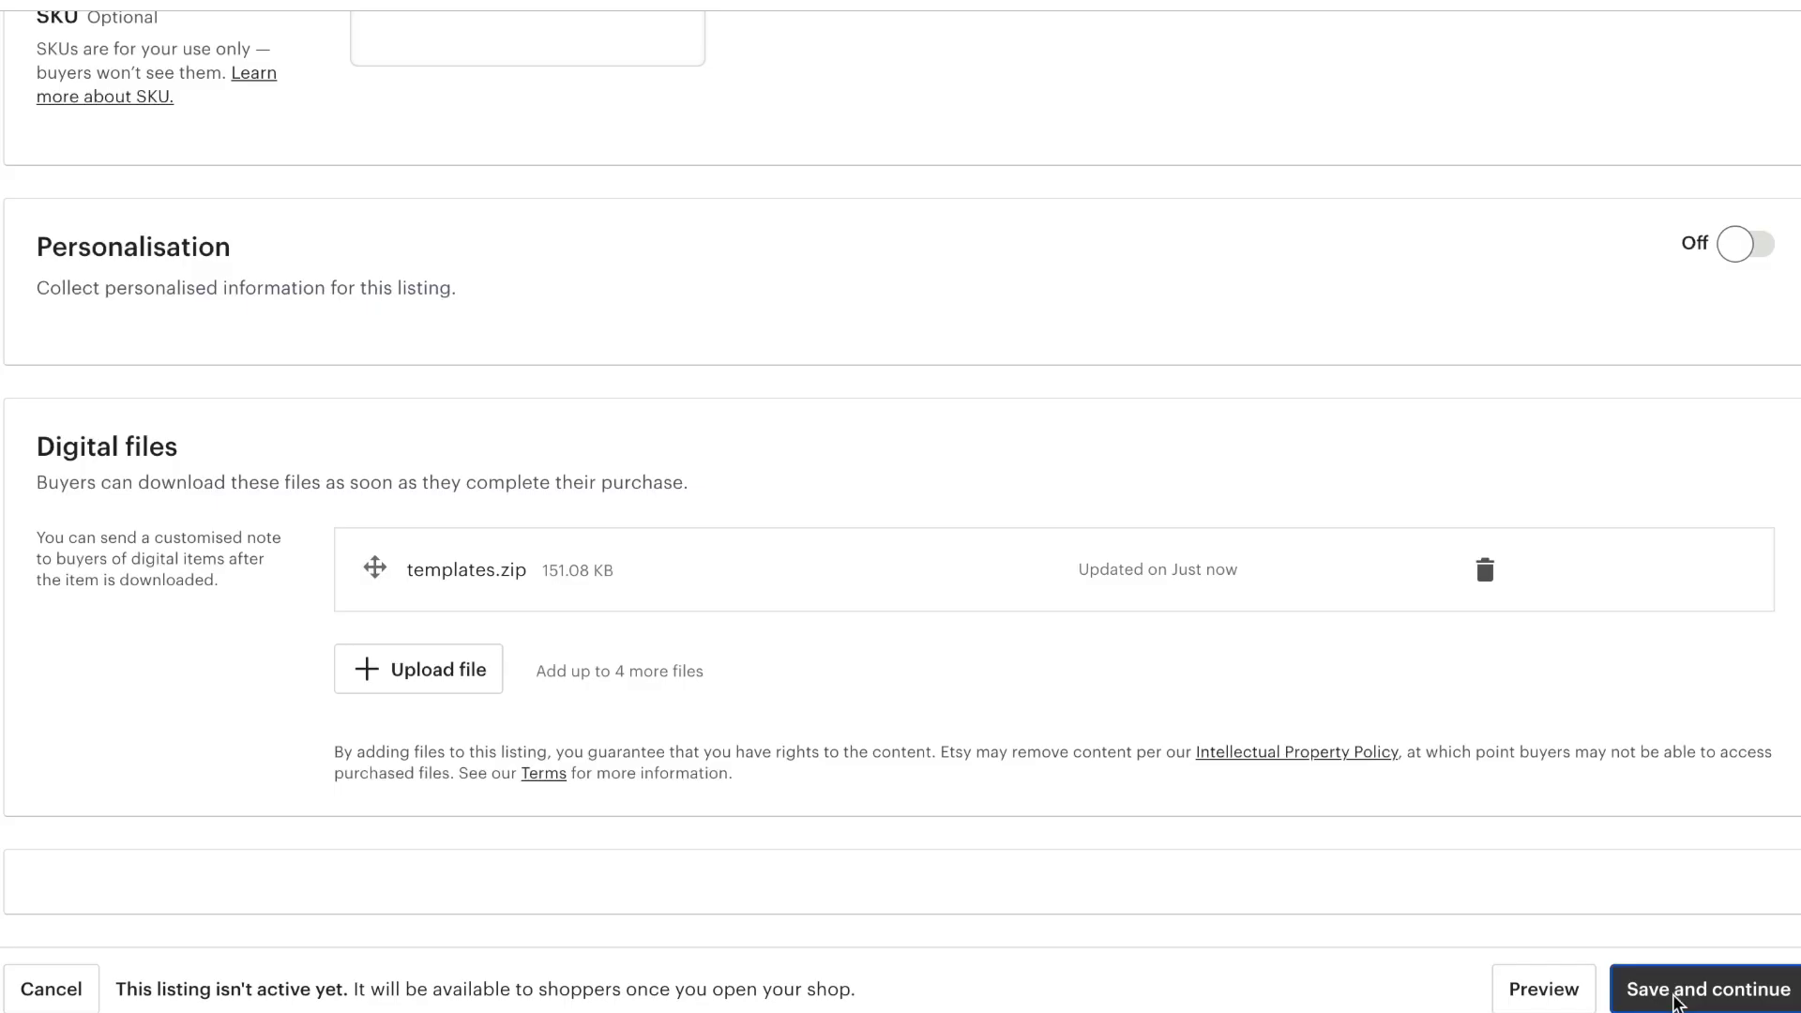
click(1674, 994)
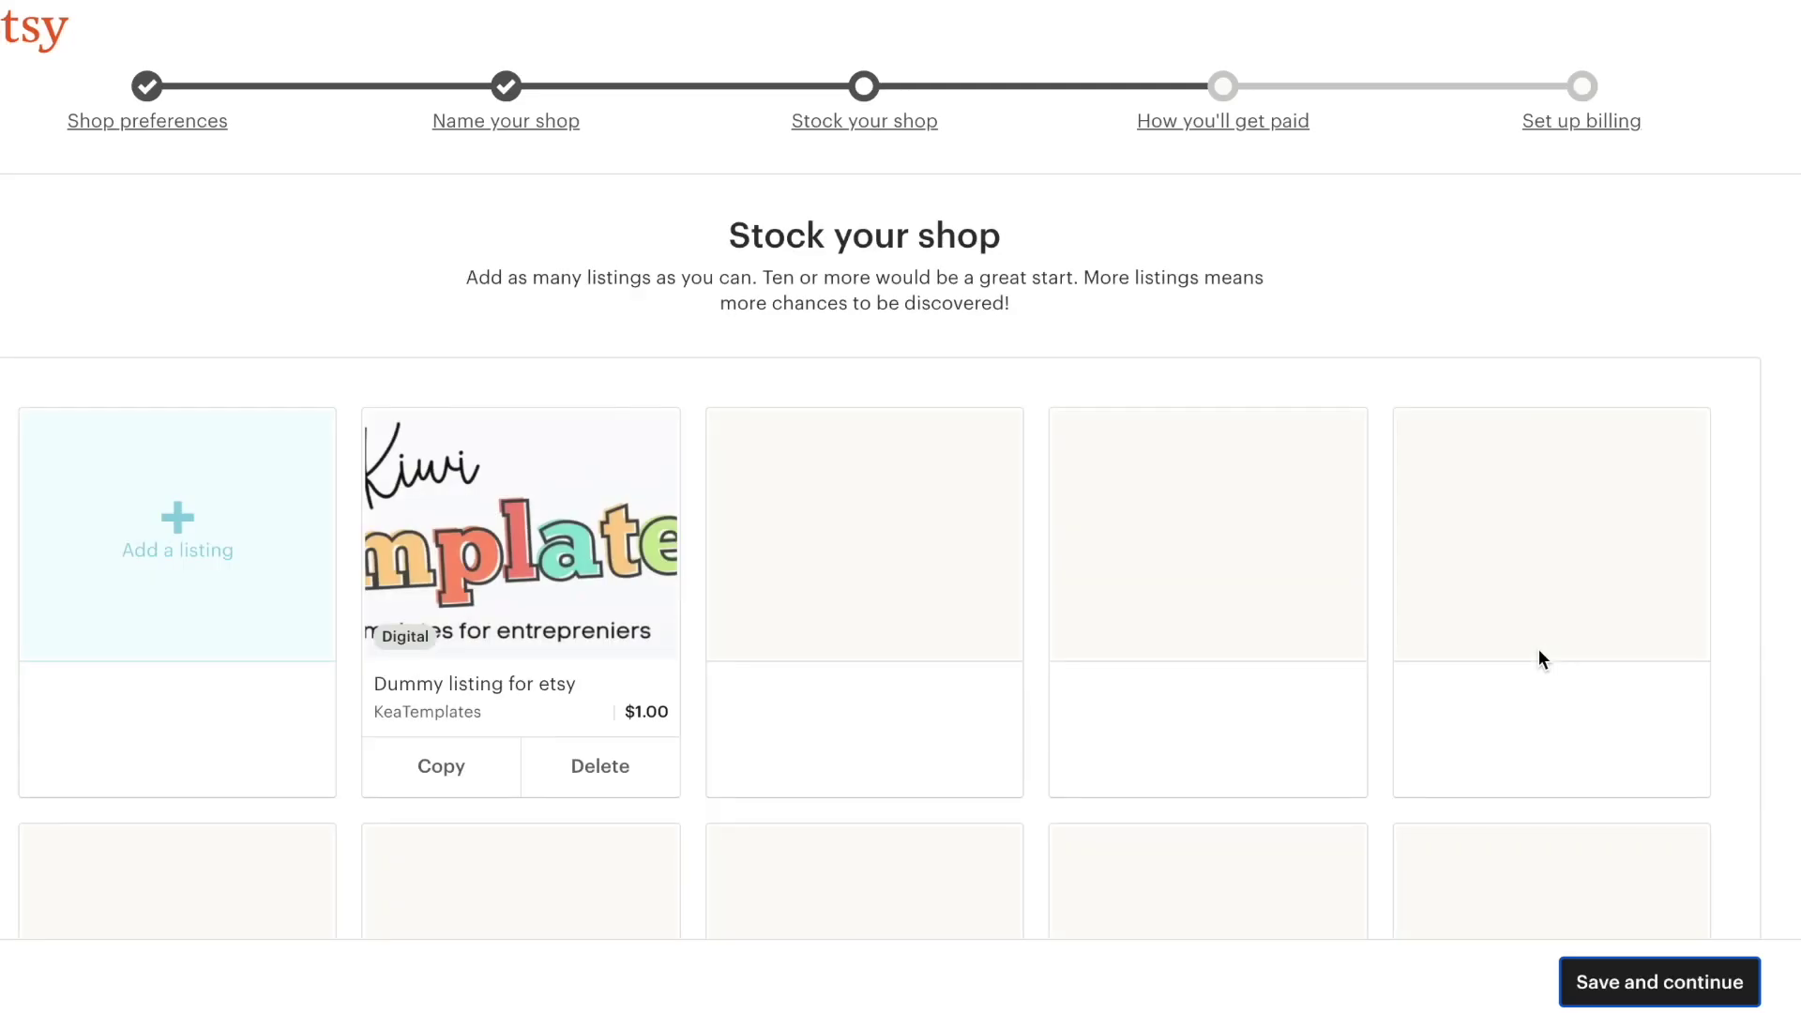
Accept the stocked shop with its single dummy listing and continue to the payment setup stage.
scroll(784, 649, down, 2)
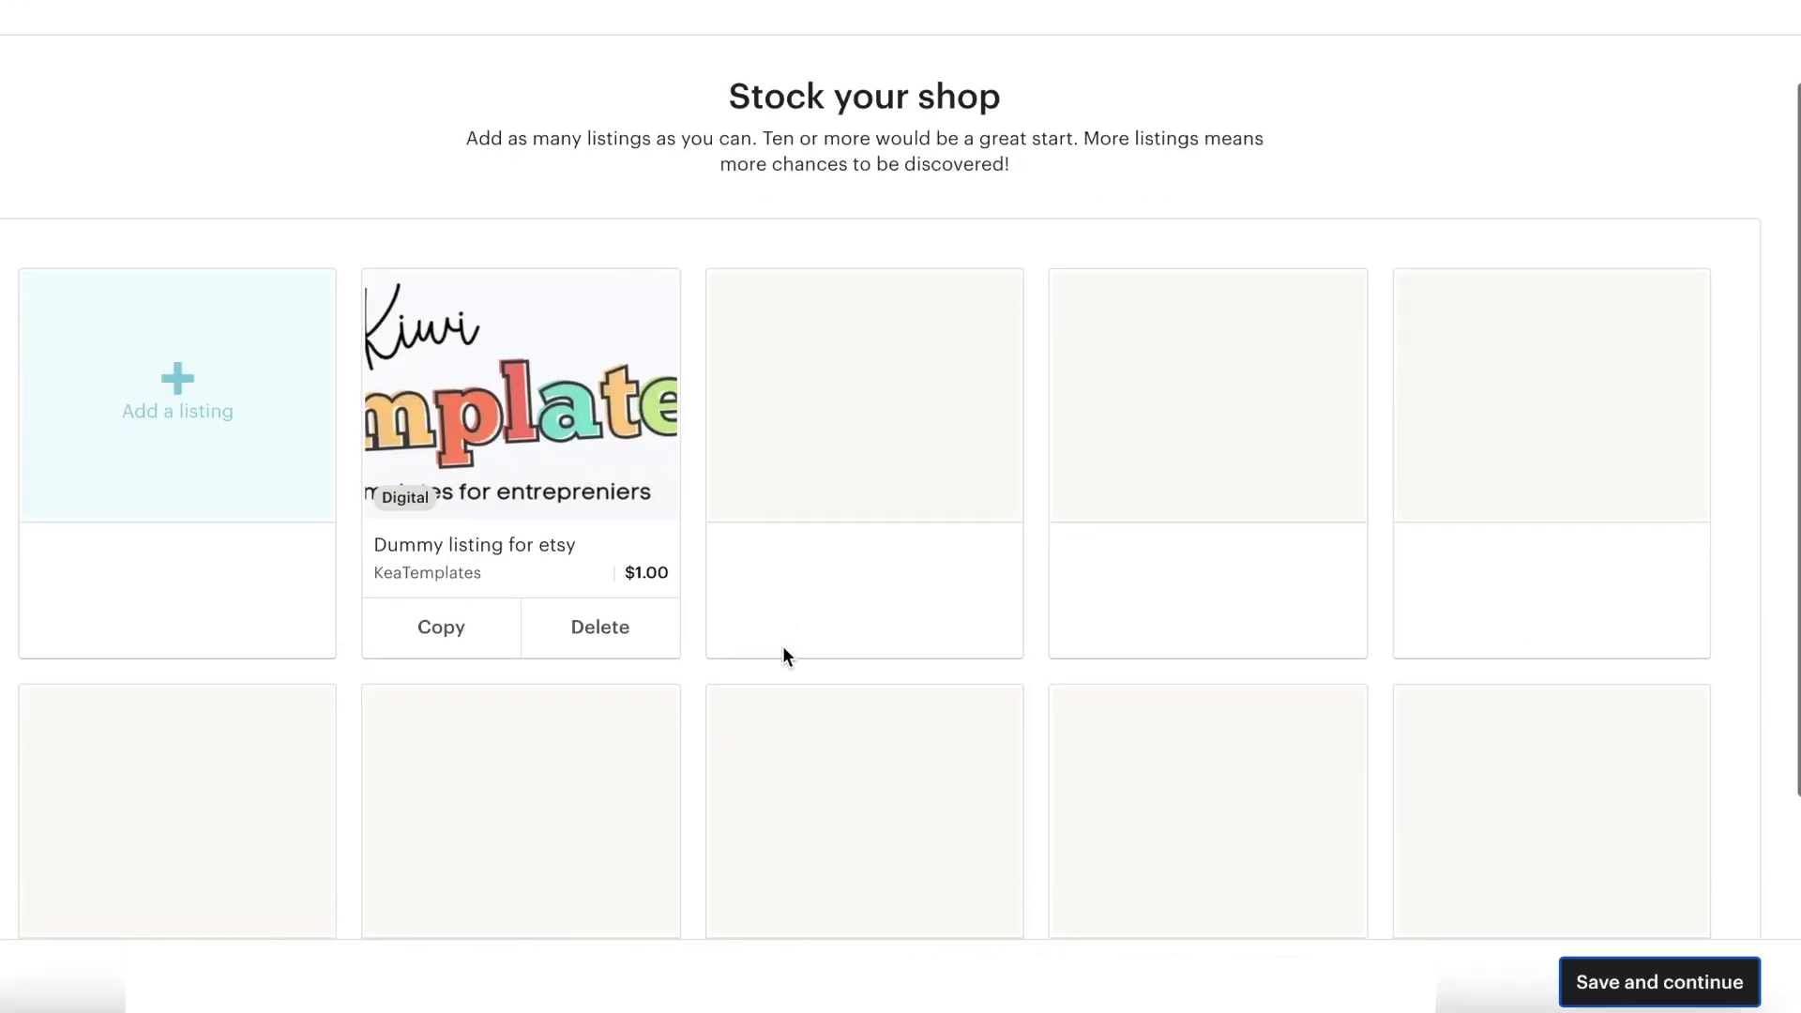
scroll(785, 649, down, 3)
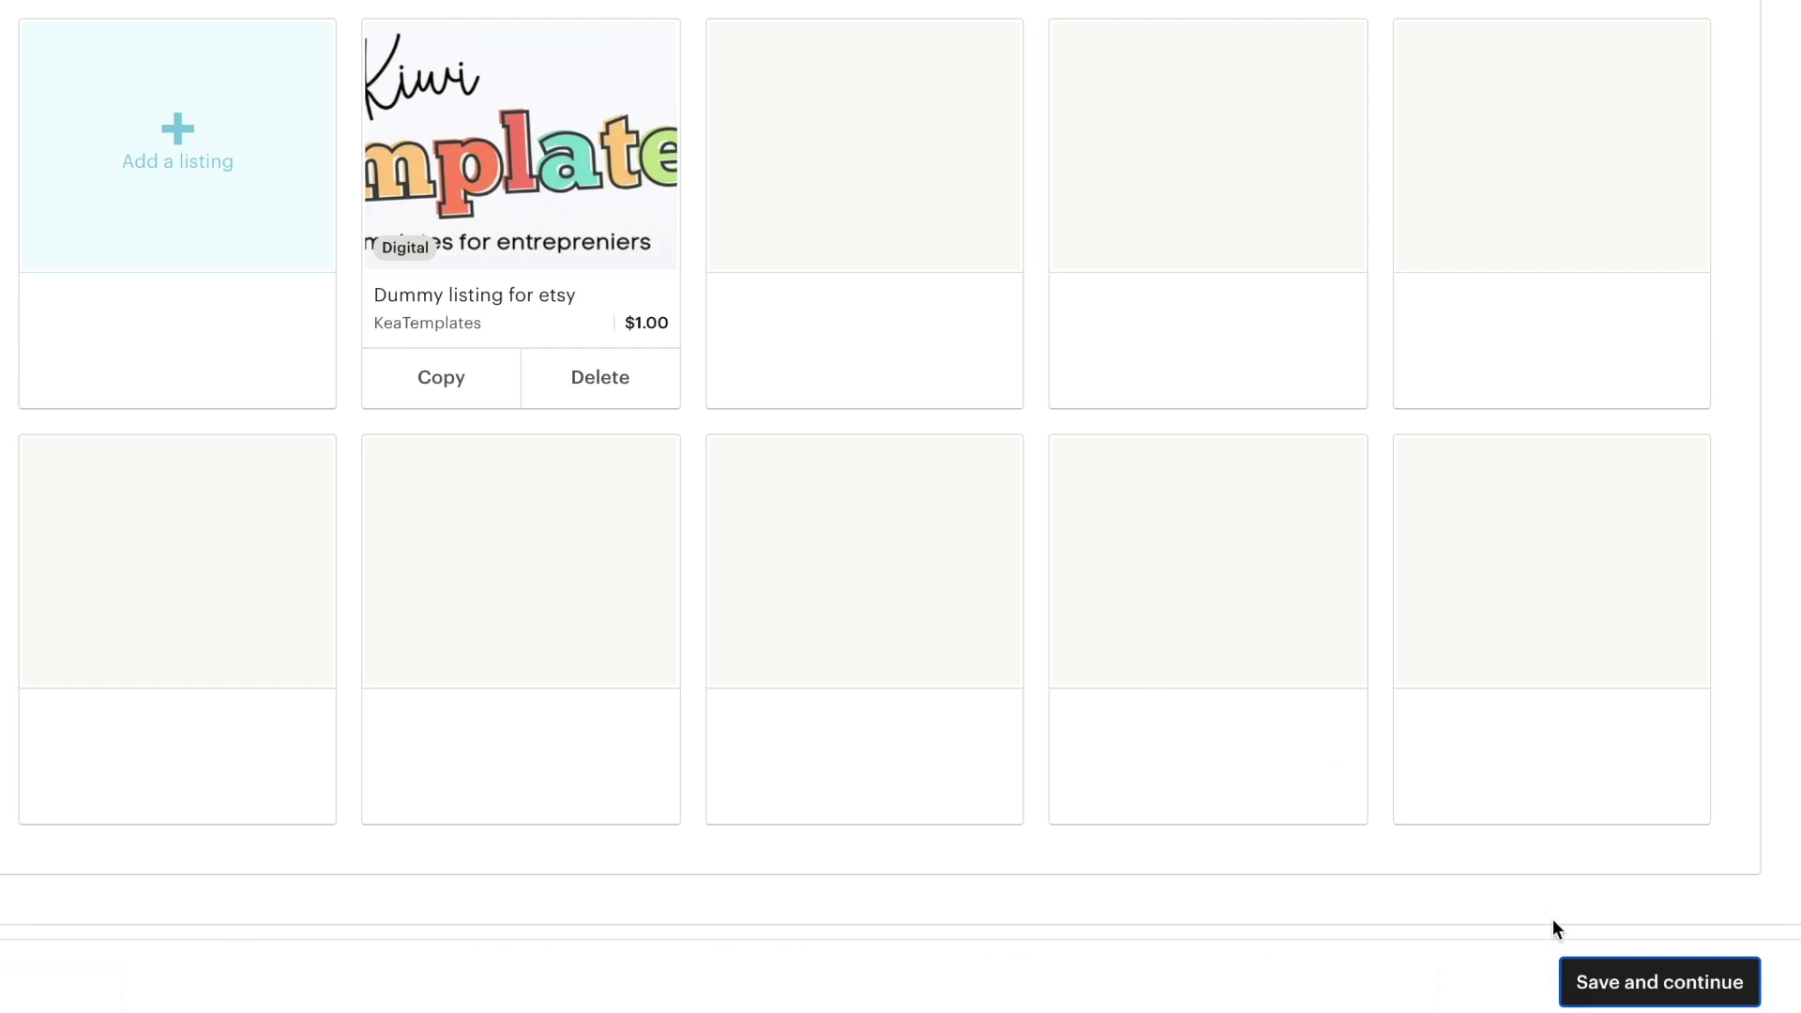
scroll(1645, 881, up, 4)
scroll(1648, 938, down, 5)
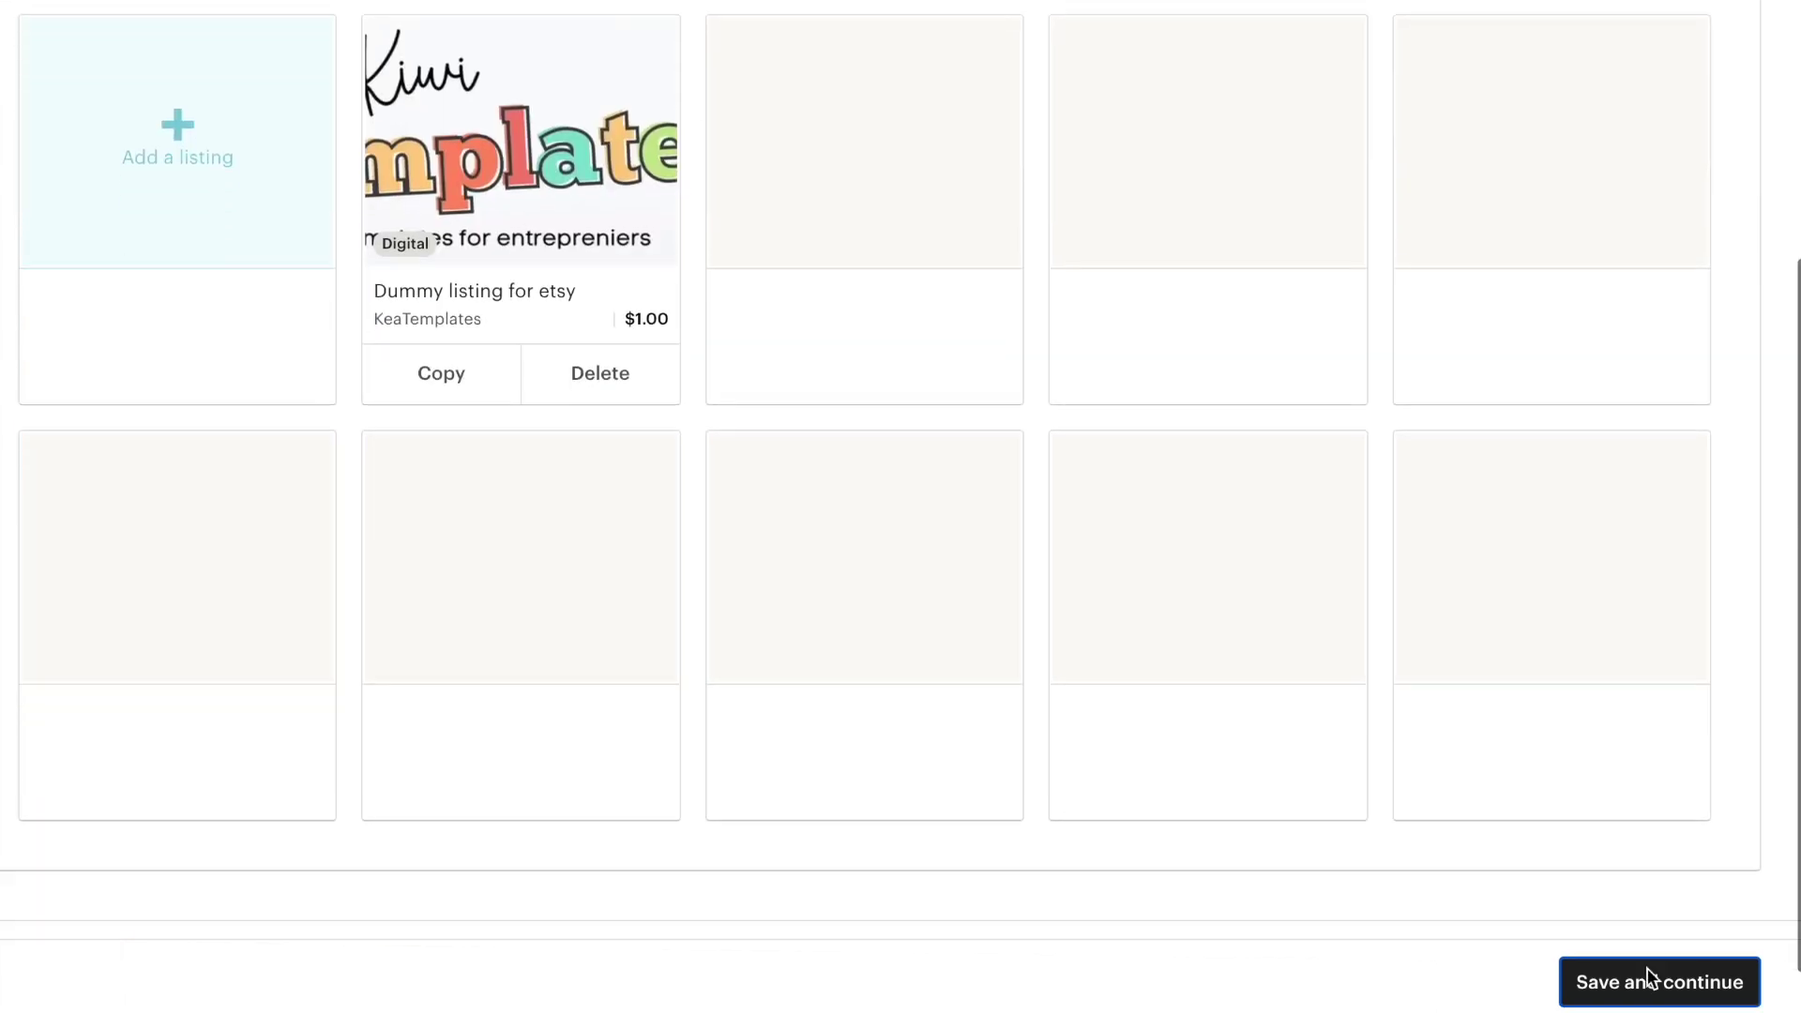
click(1683, 1000)
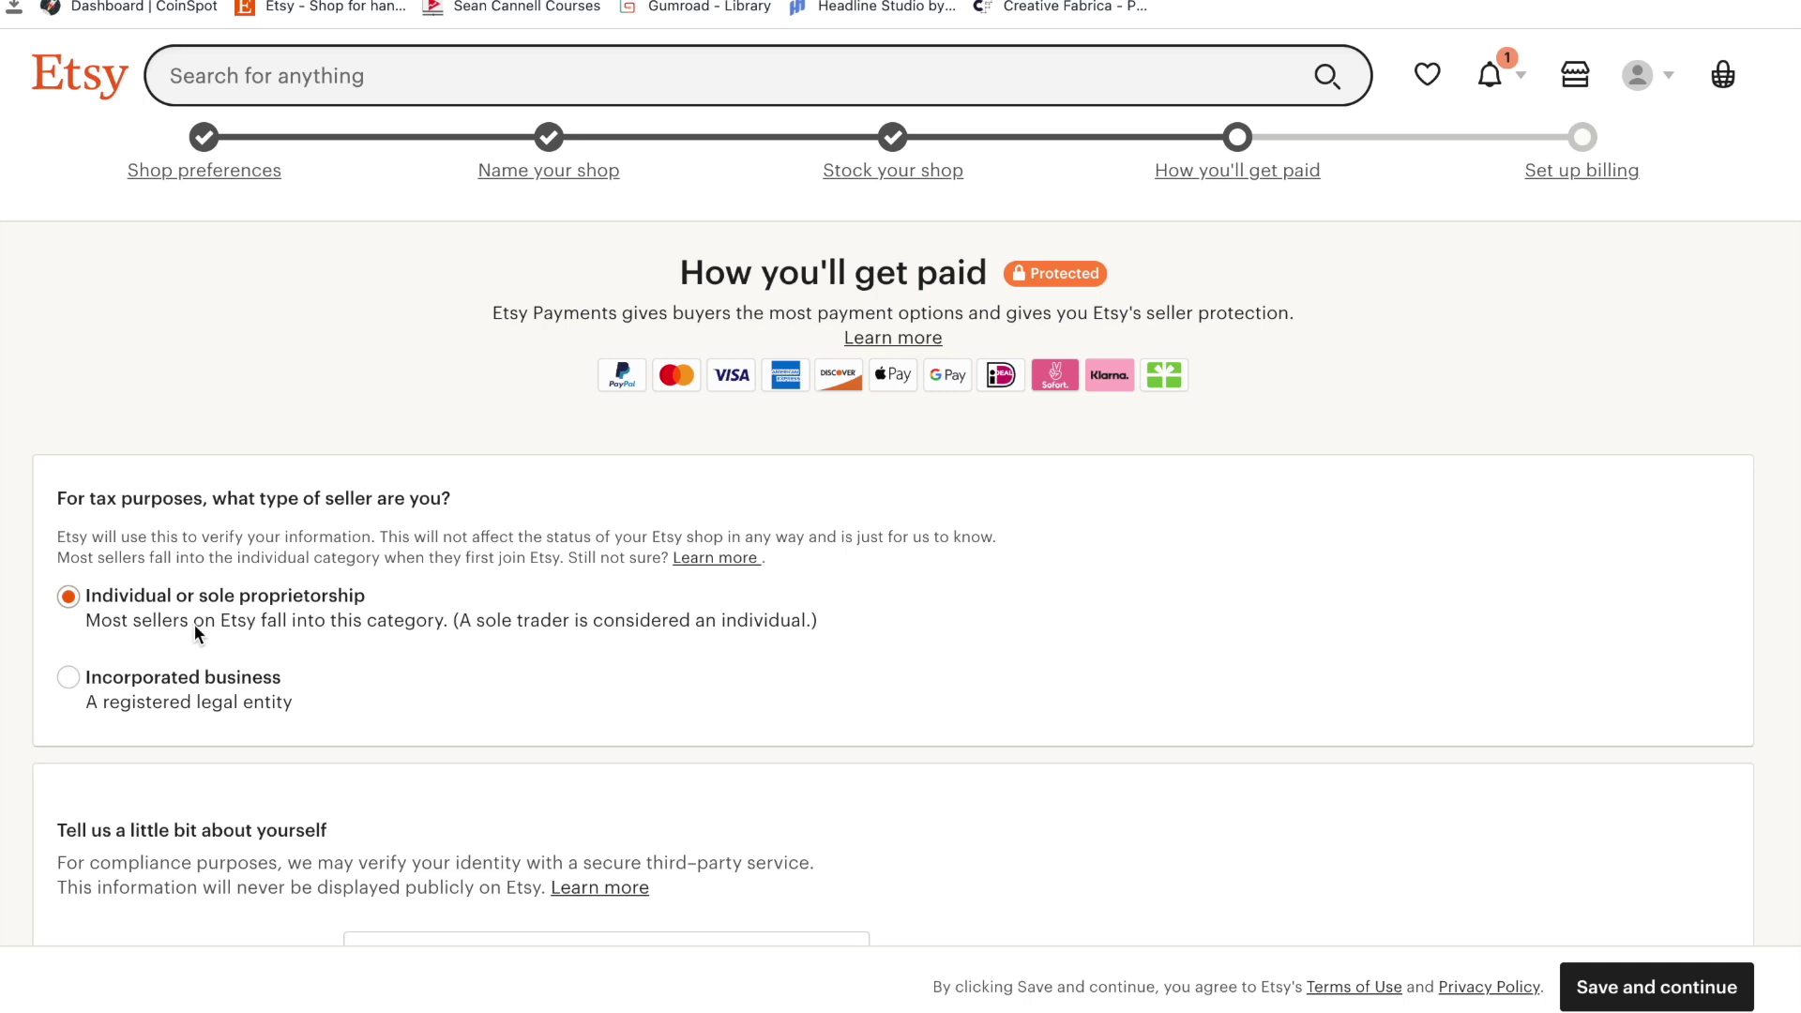
scroll(194, 623, down, 4)
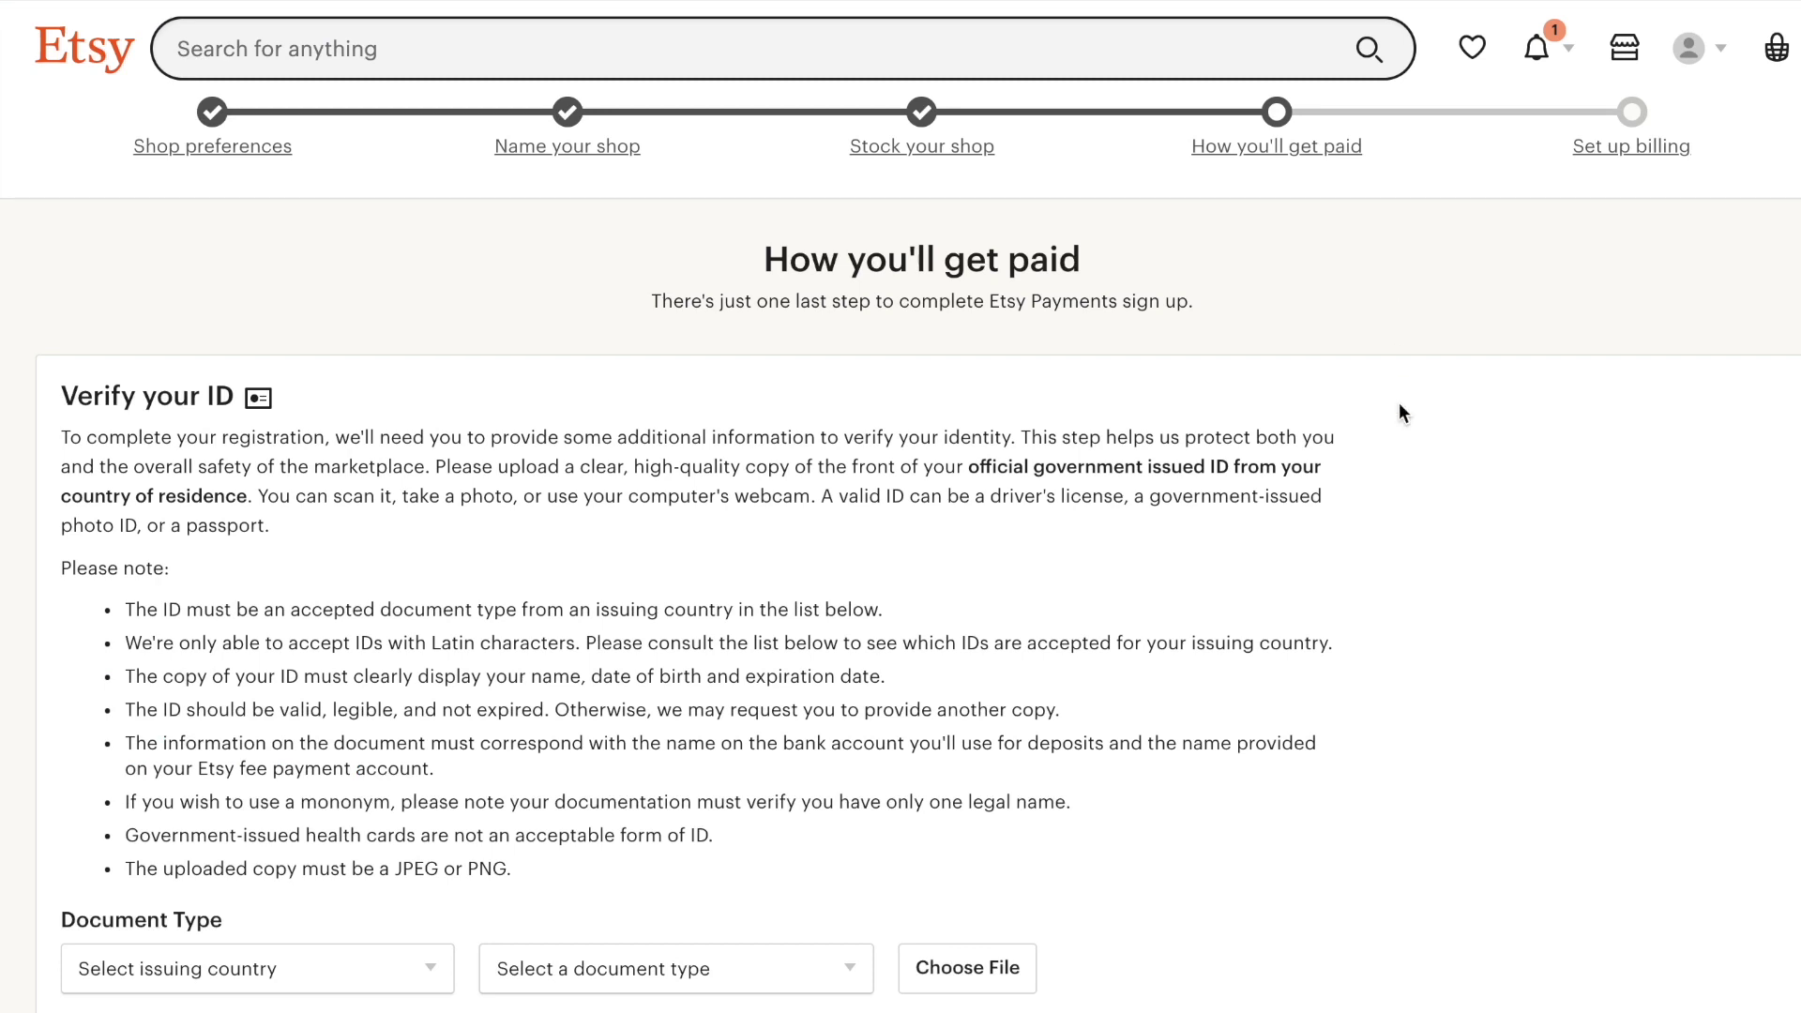
Set the ID verification's issuing country to Australia and its document type to Driving Licence.
scroll(402, 760, down, 3)
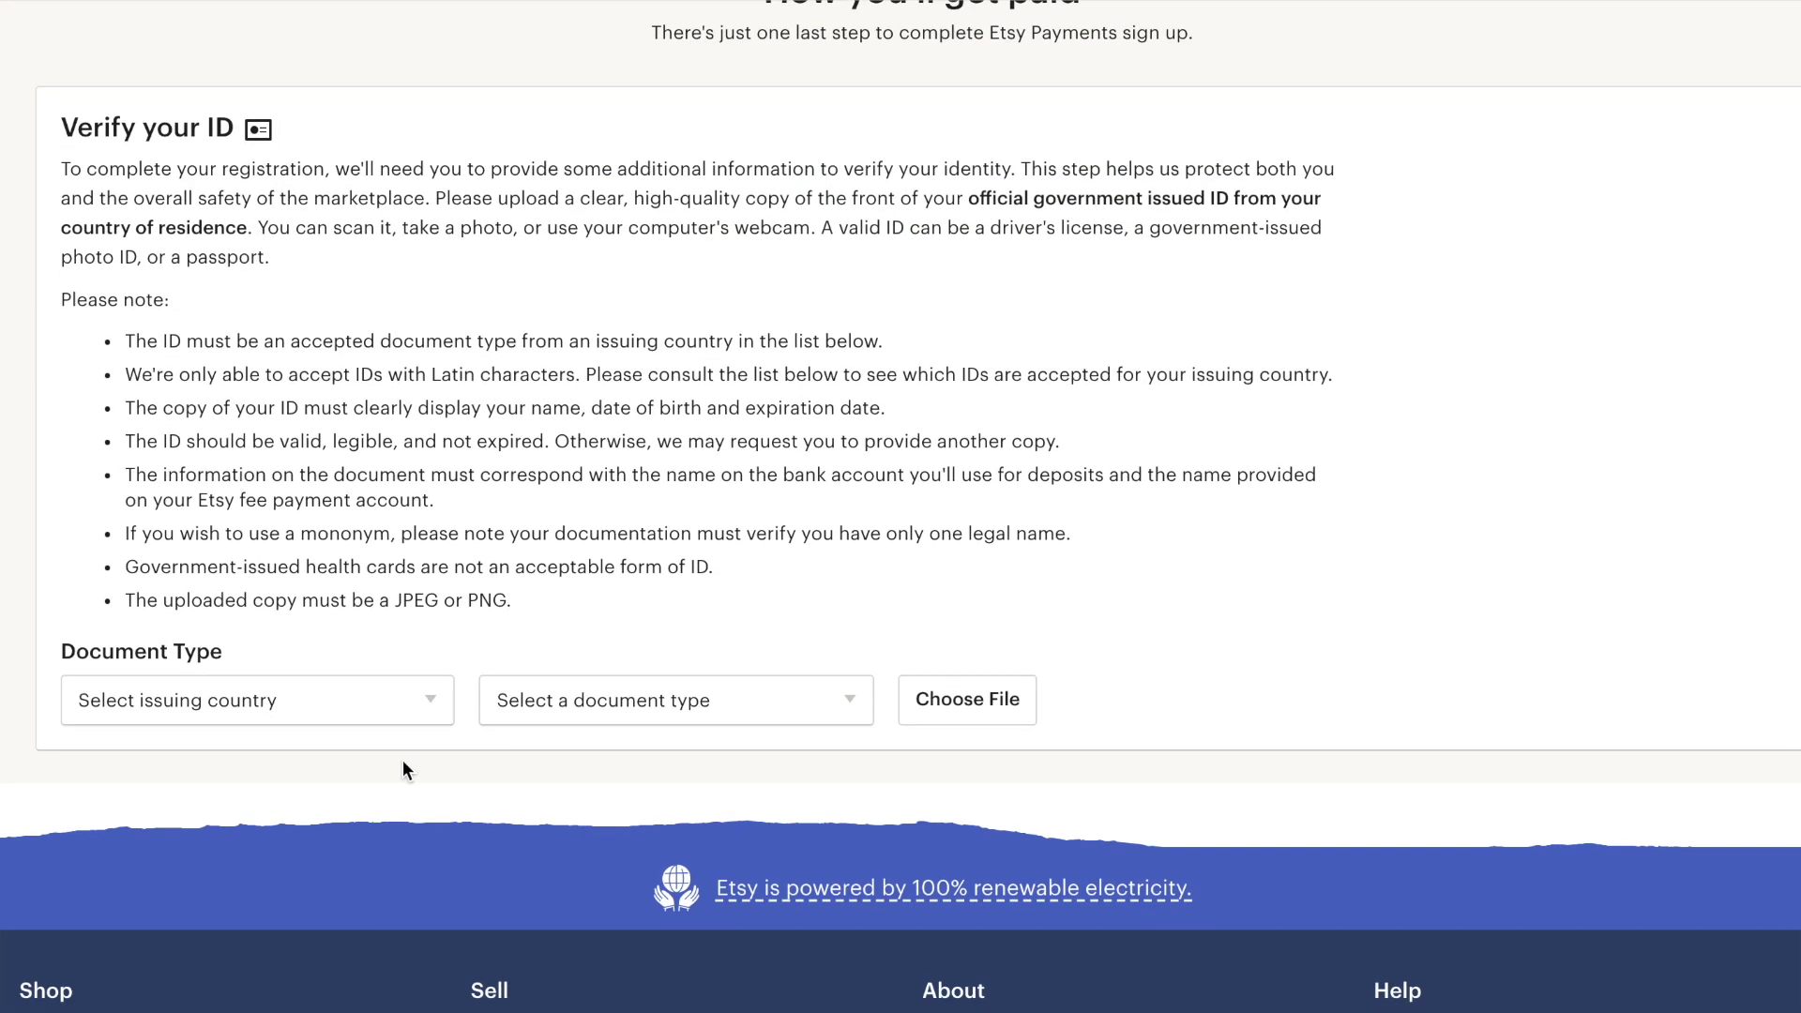
click(401, 710)
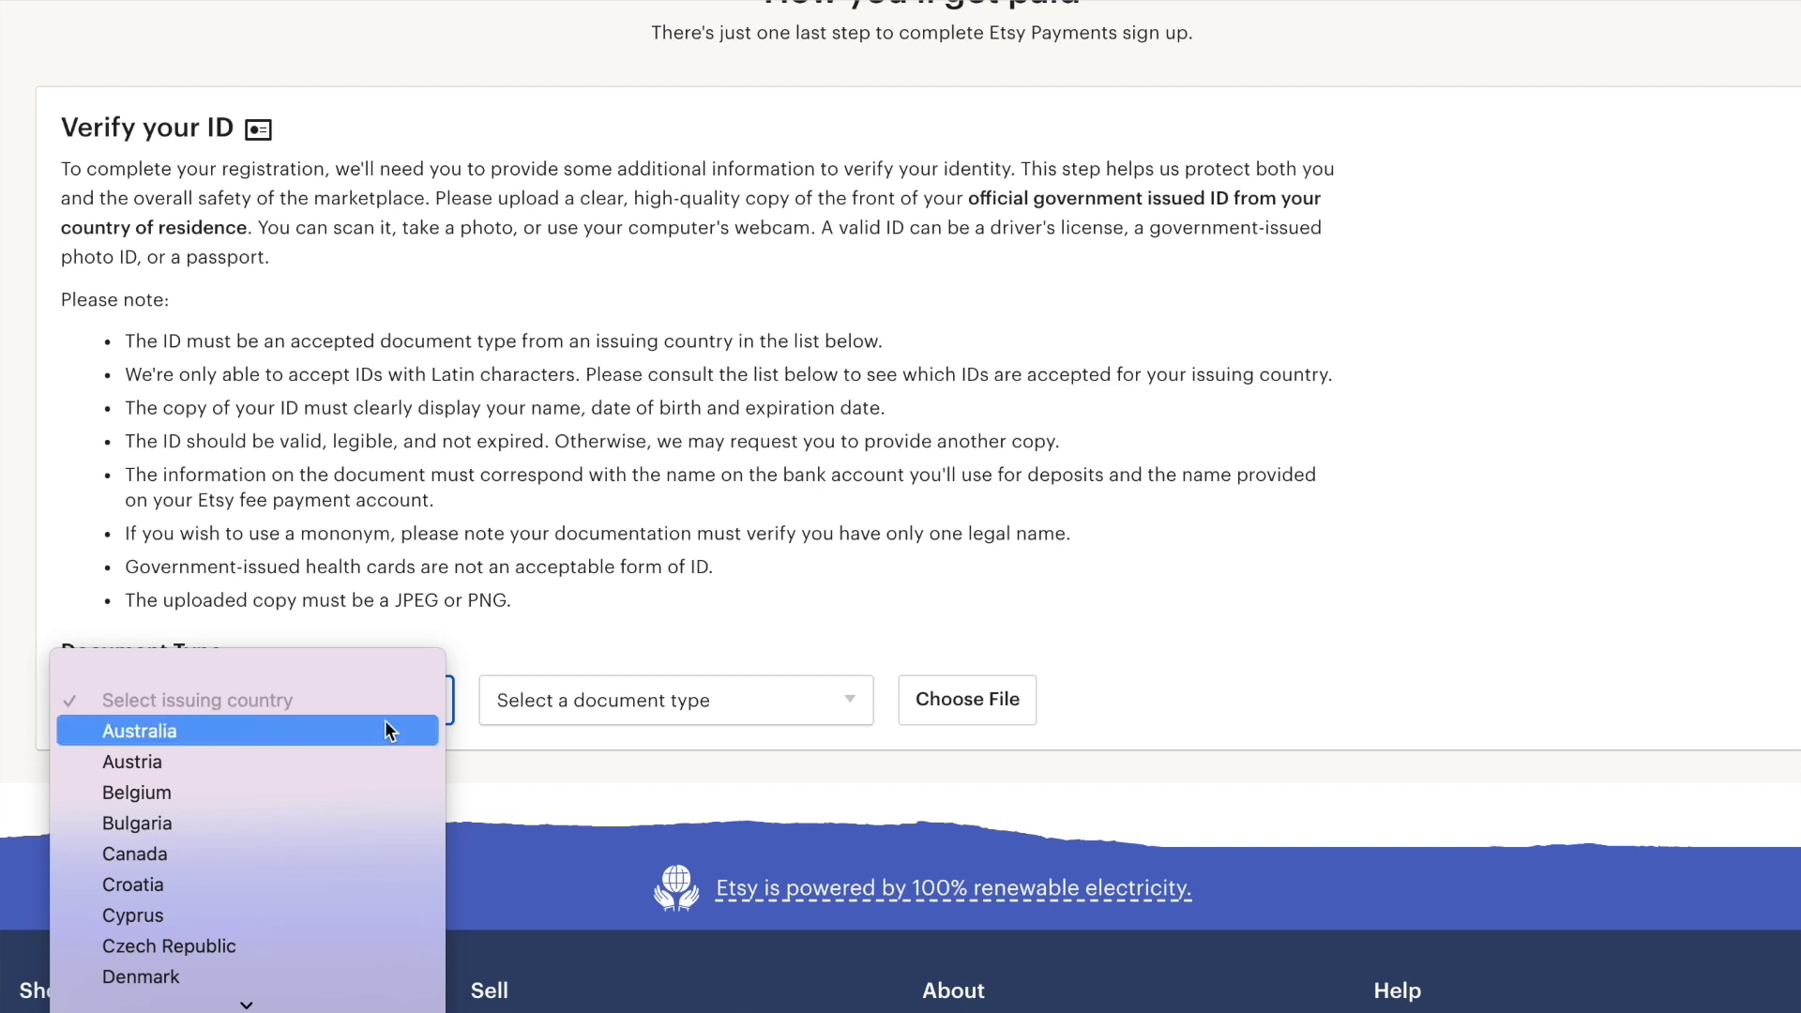
click(380, 734)
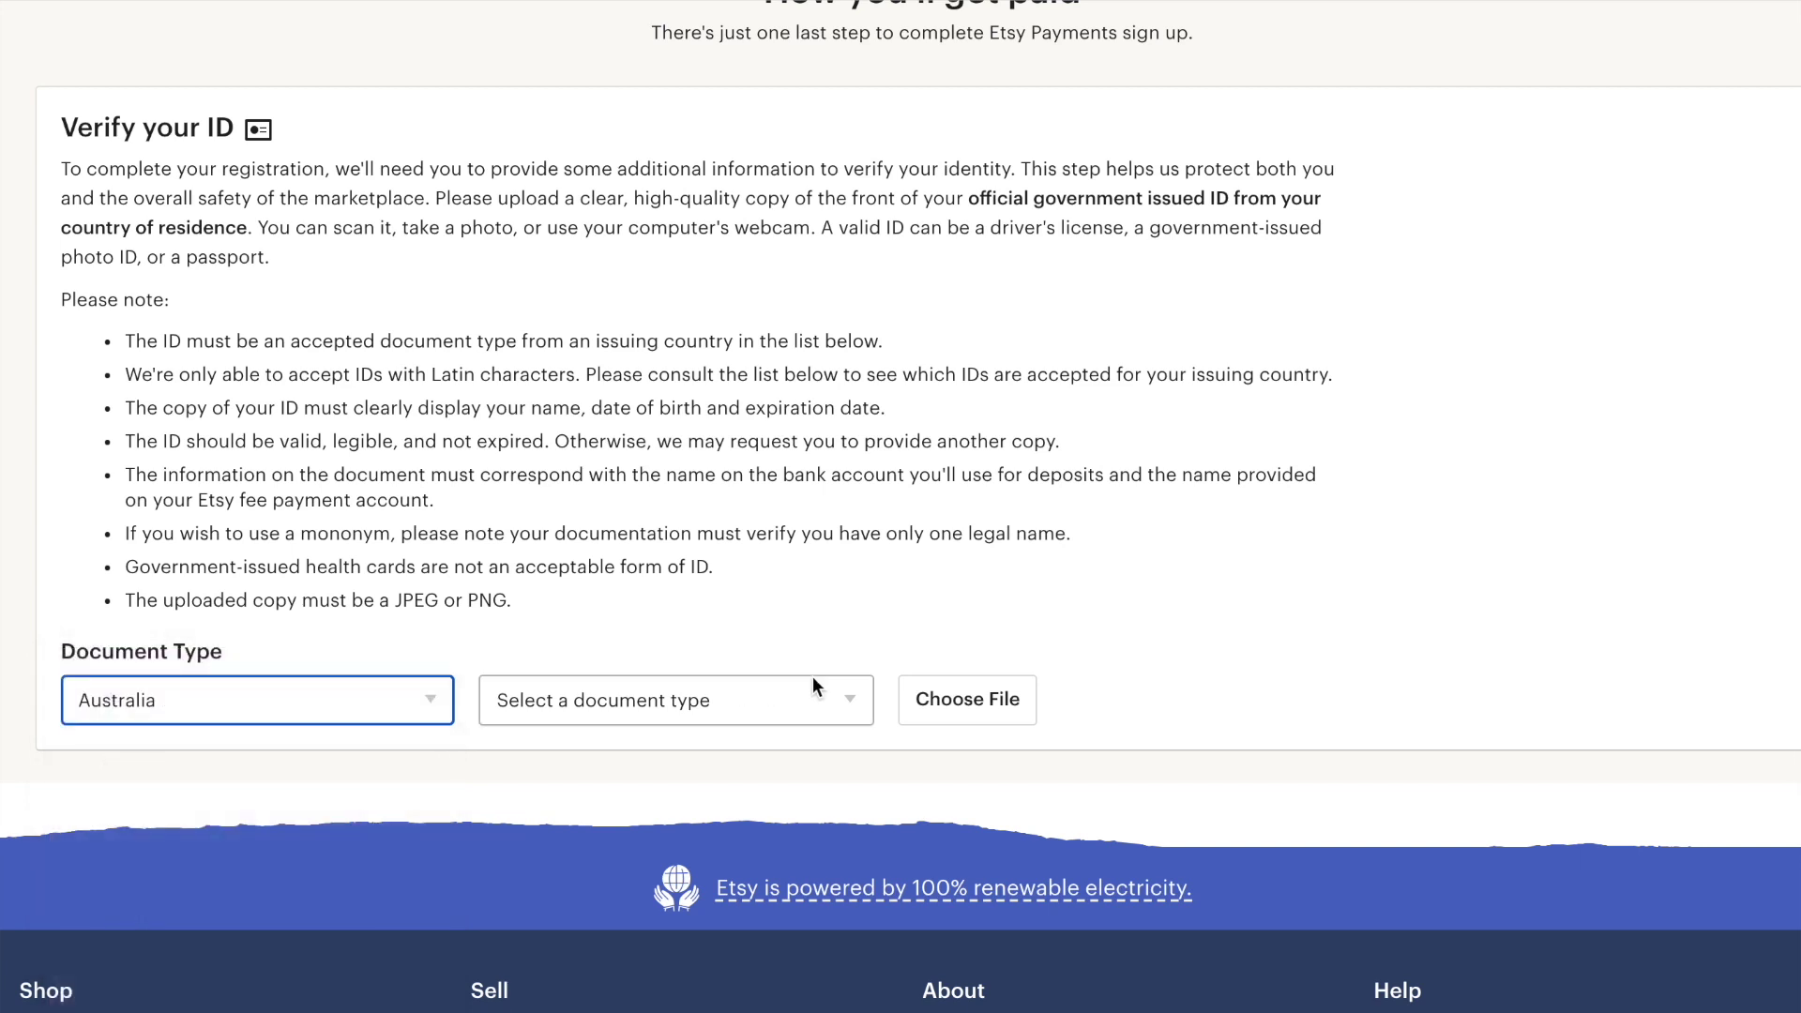
click(795, 701)
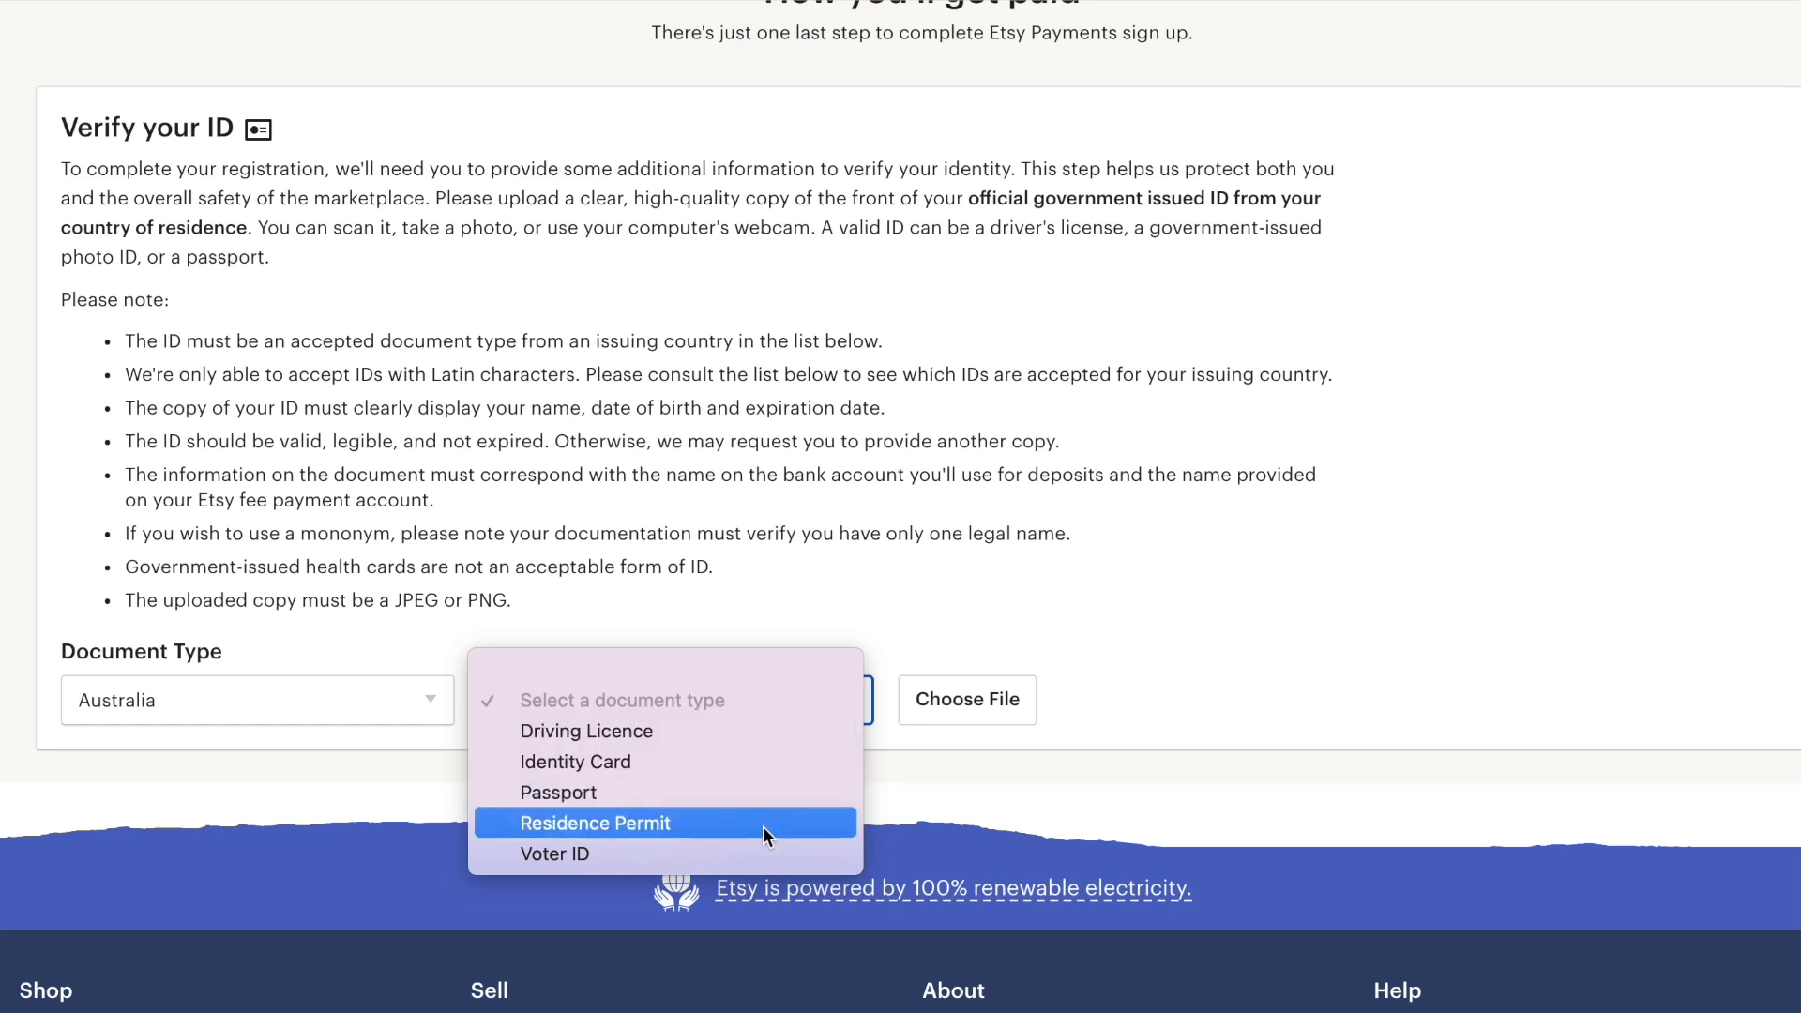
click(1166, 664)
click(748, 713)
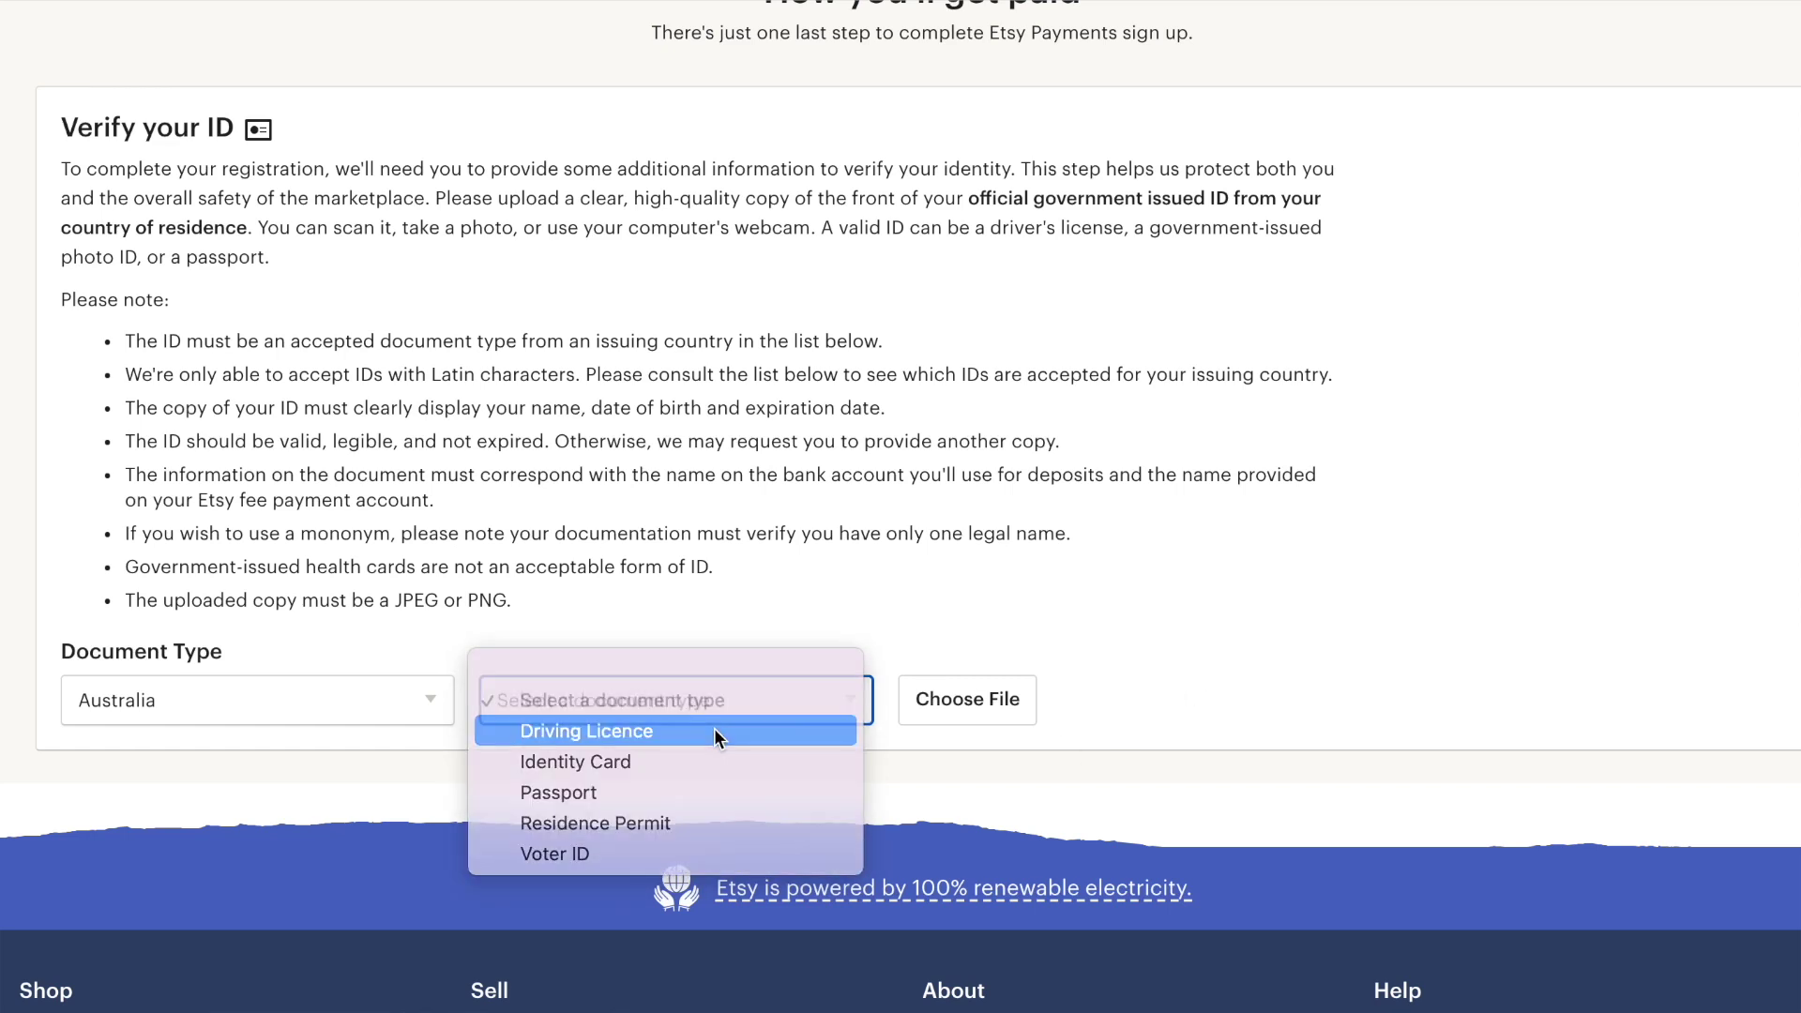
click(712, 728)
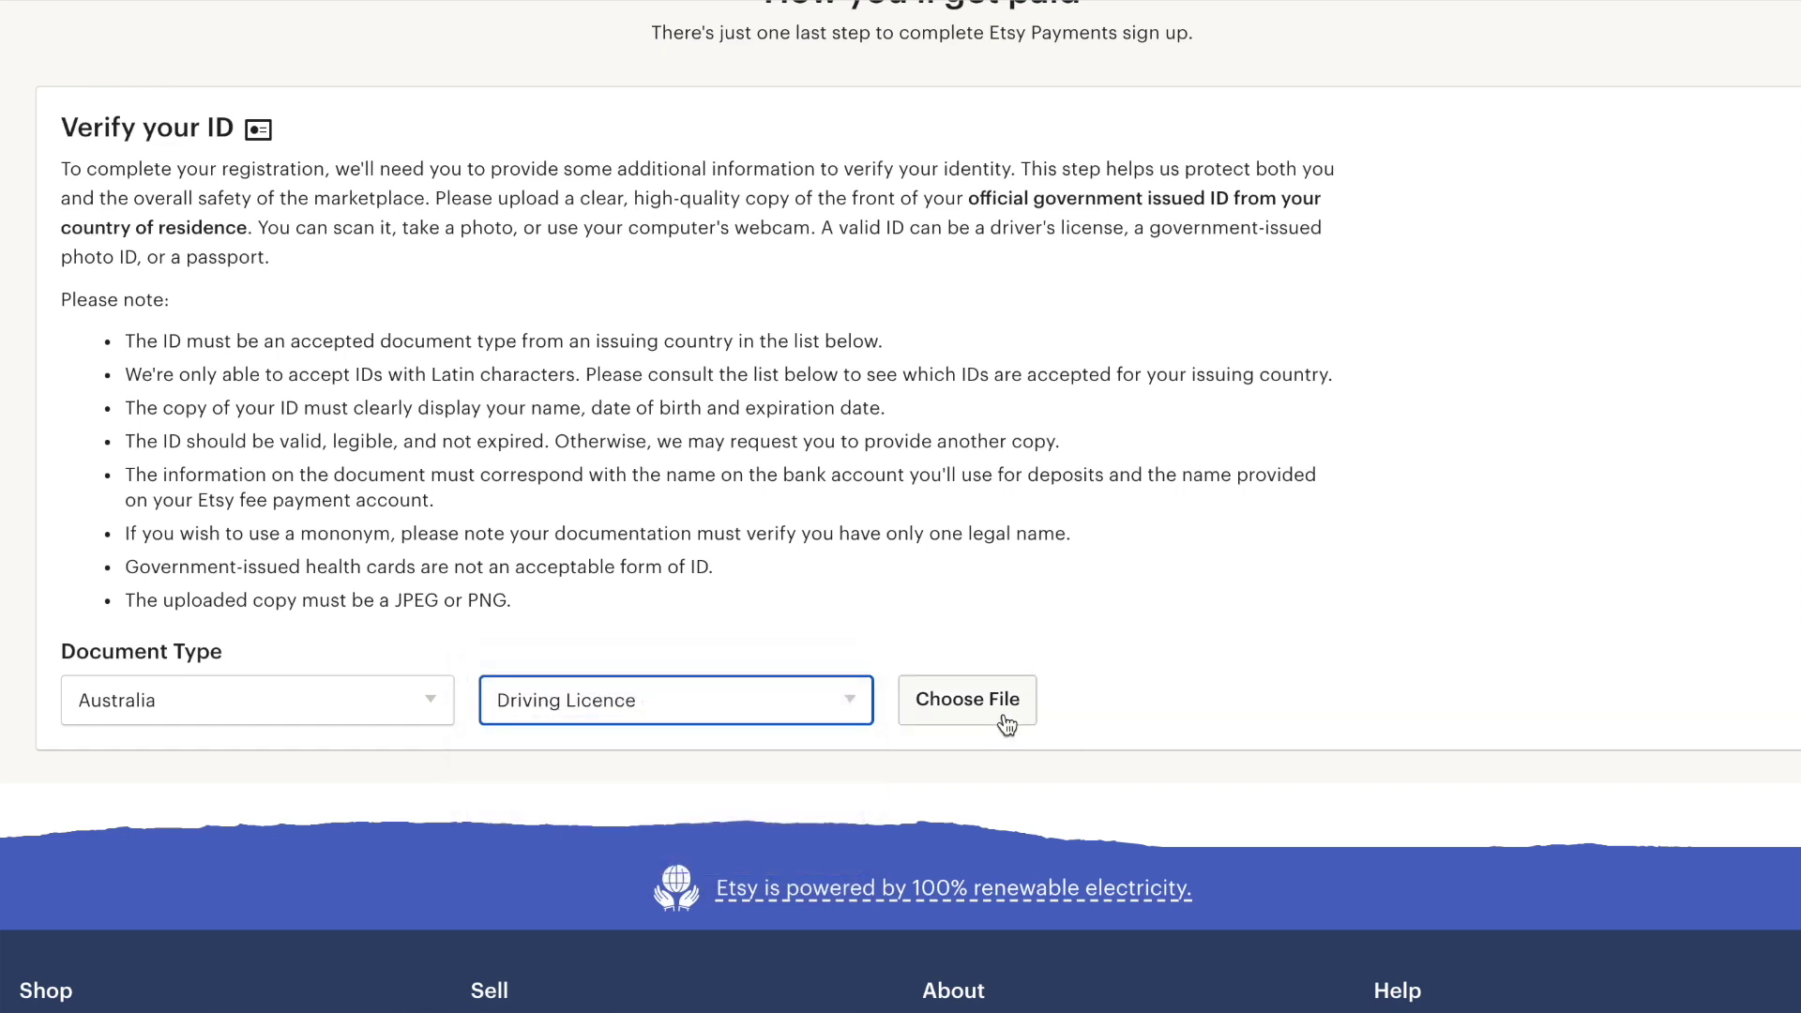
Attach thumbnail_20210524_184835.jpg as the ID document and submit the verification.
click(1006, 725)
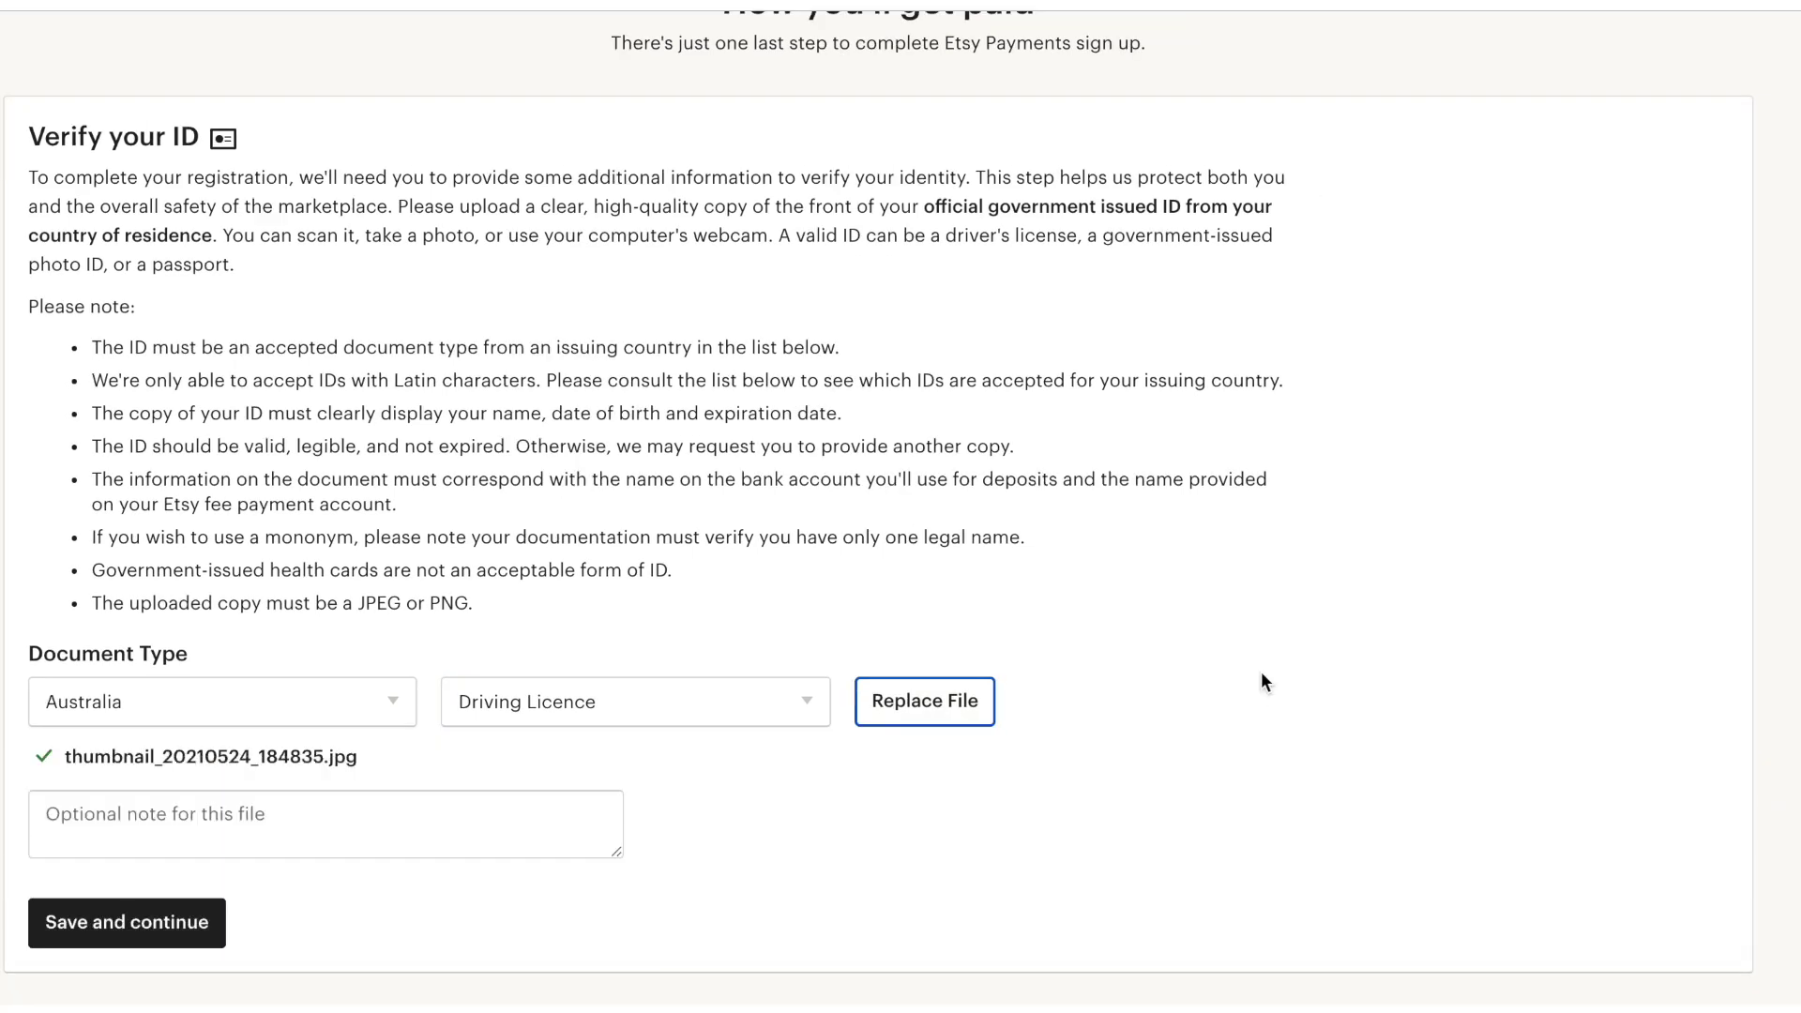
scroll(581, 754, down, 2)
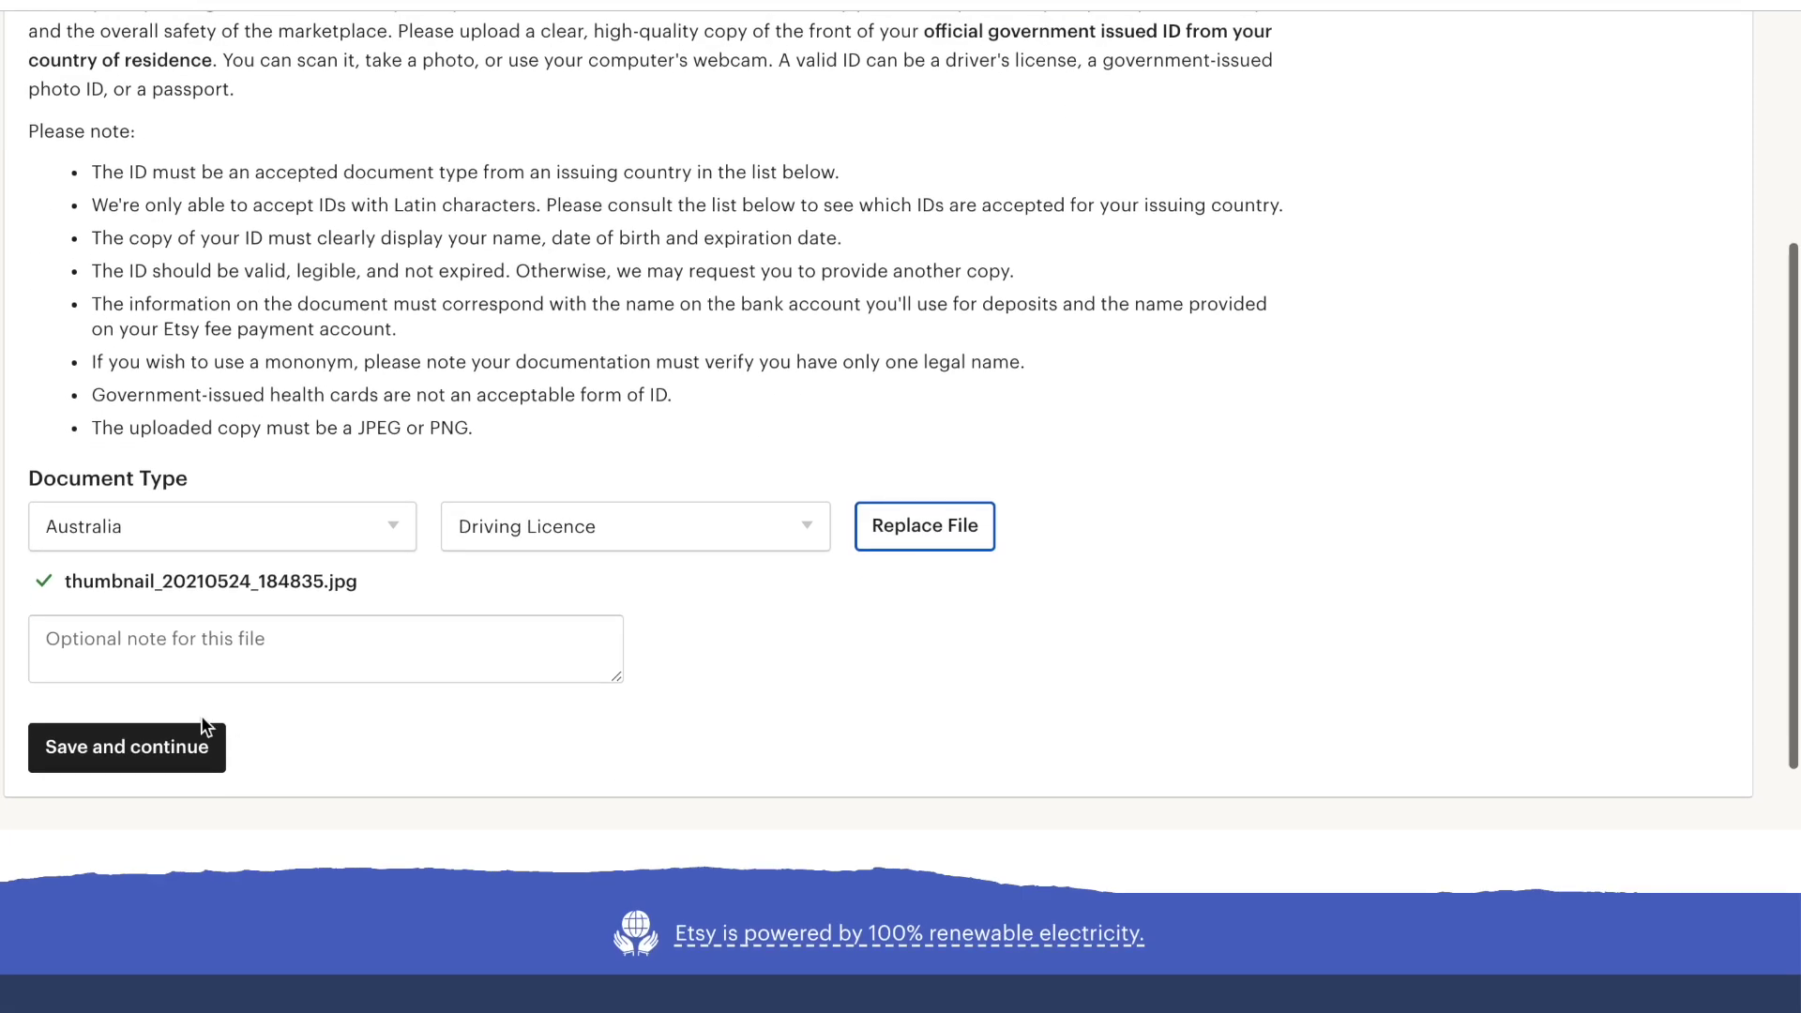
click(190, 766)
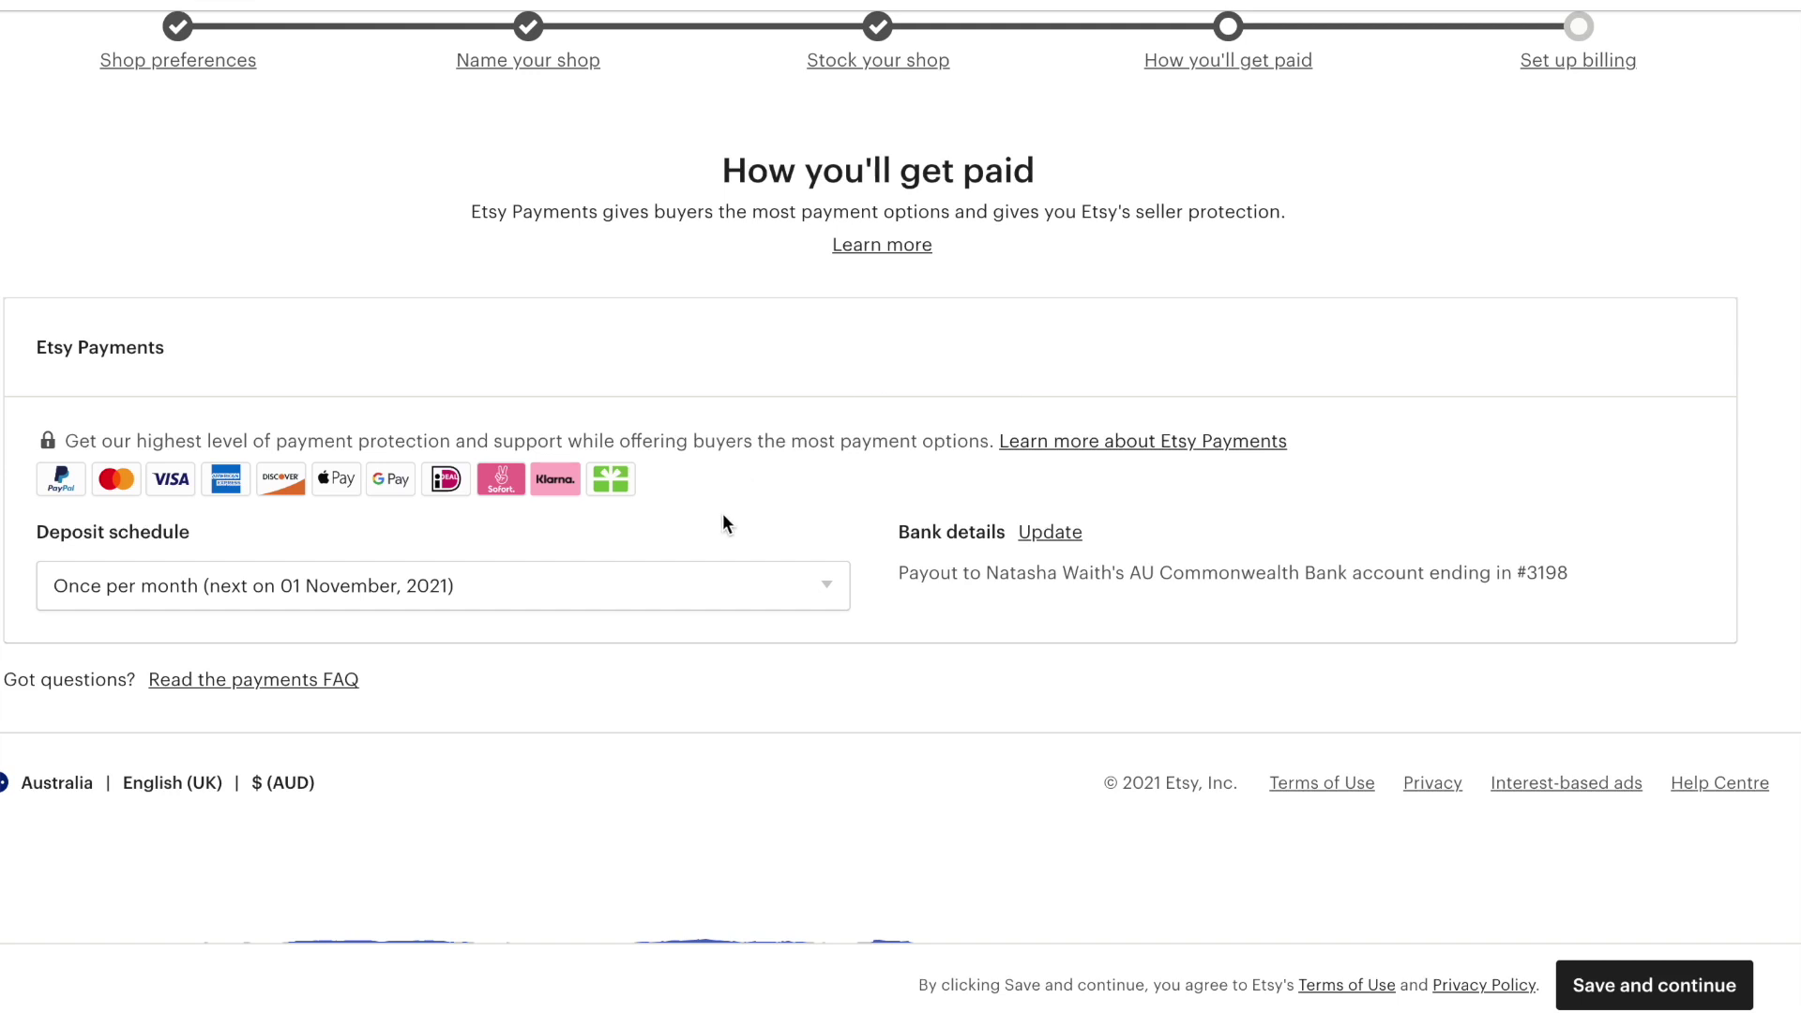
Choose the once-per-month deposit schedule and save the payment settings to continue to billing.
click(683, 586)
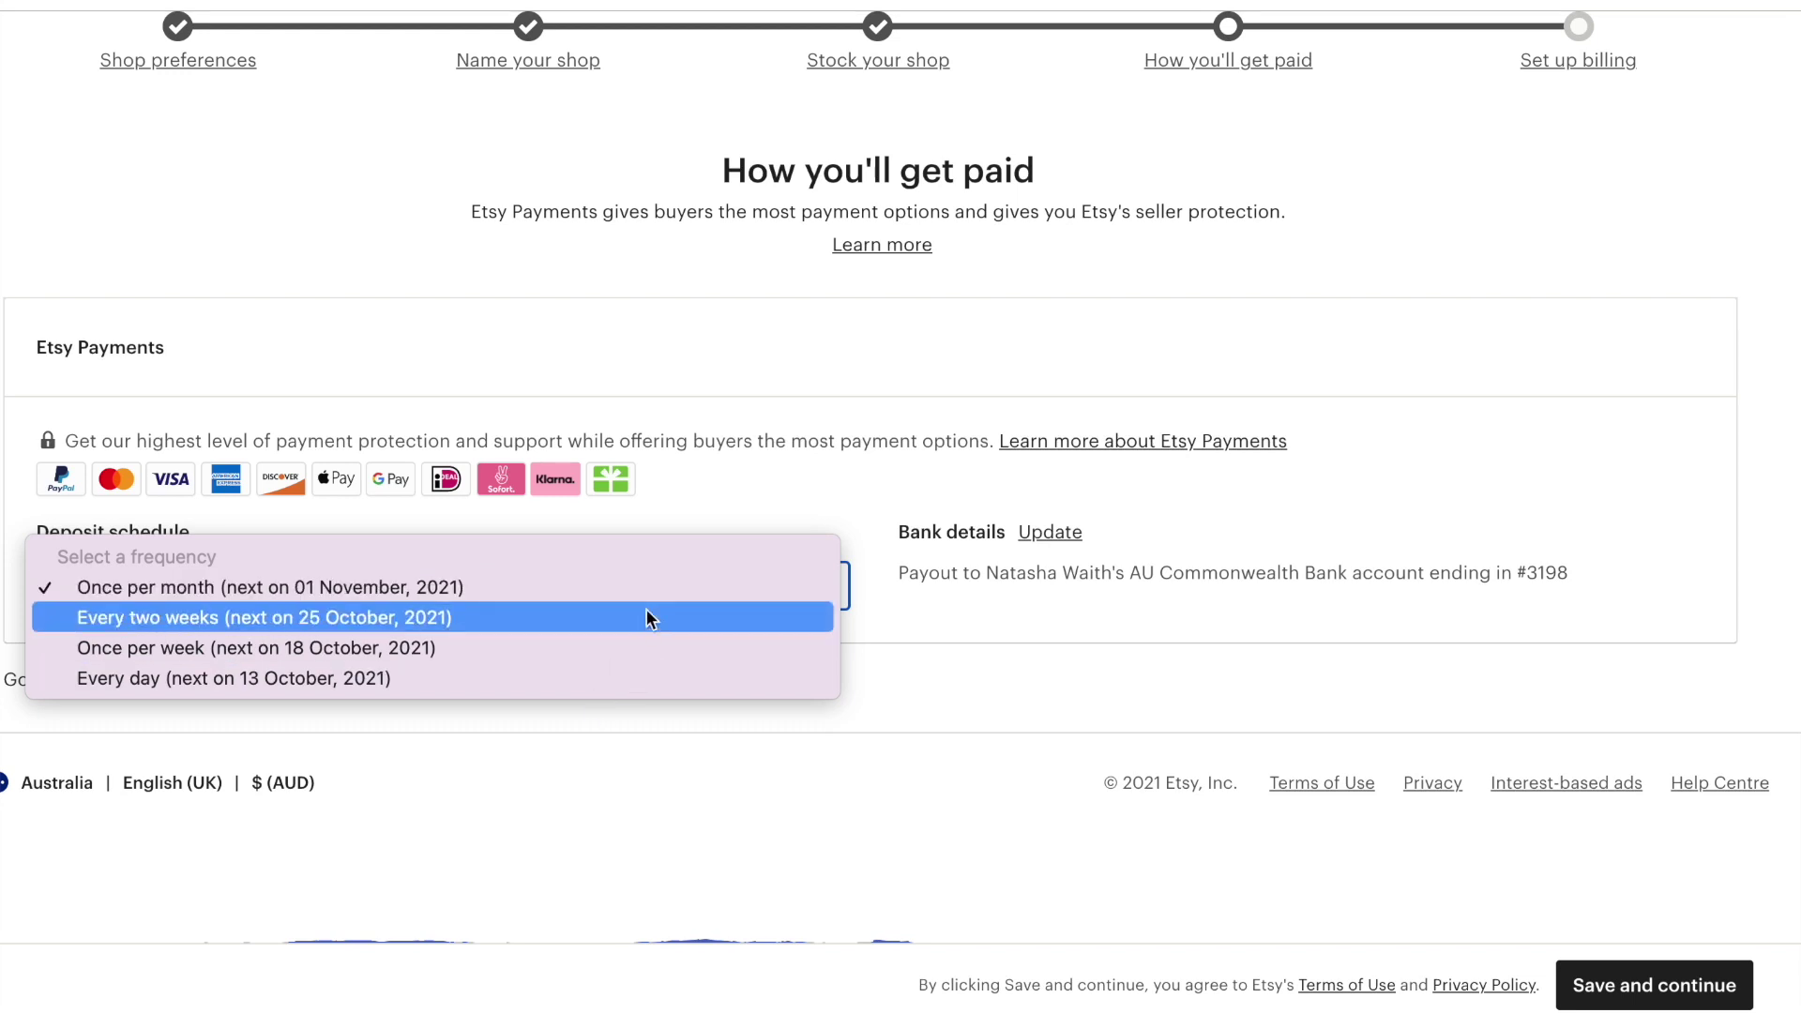
click(660, 589)
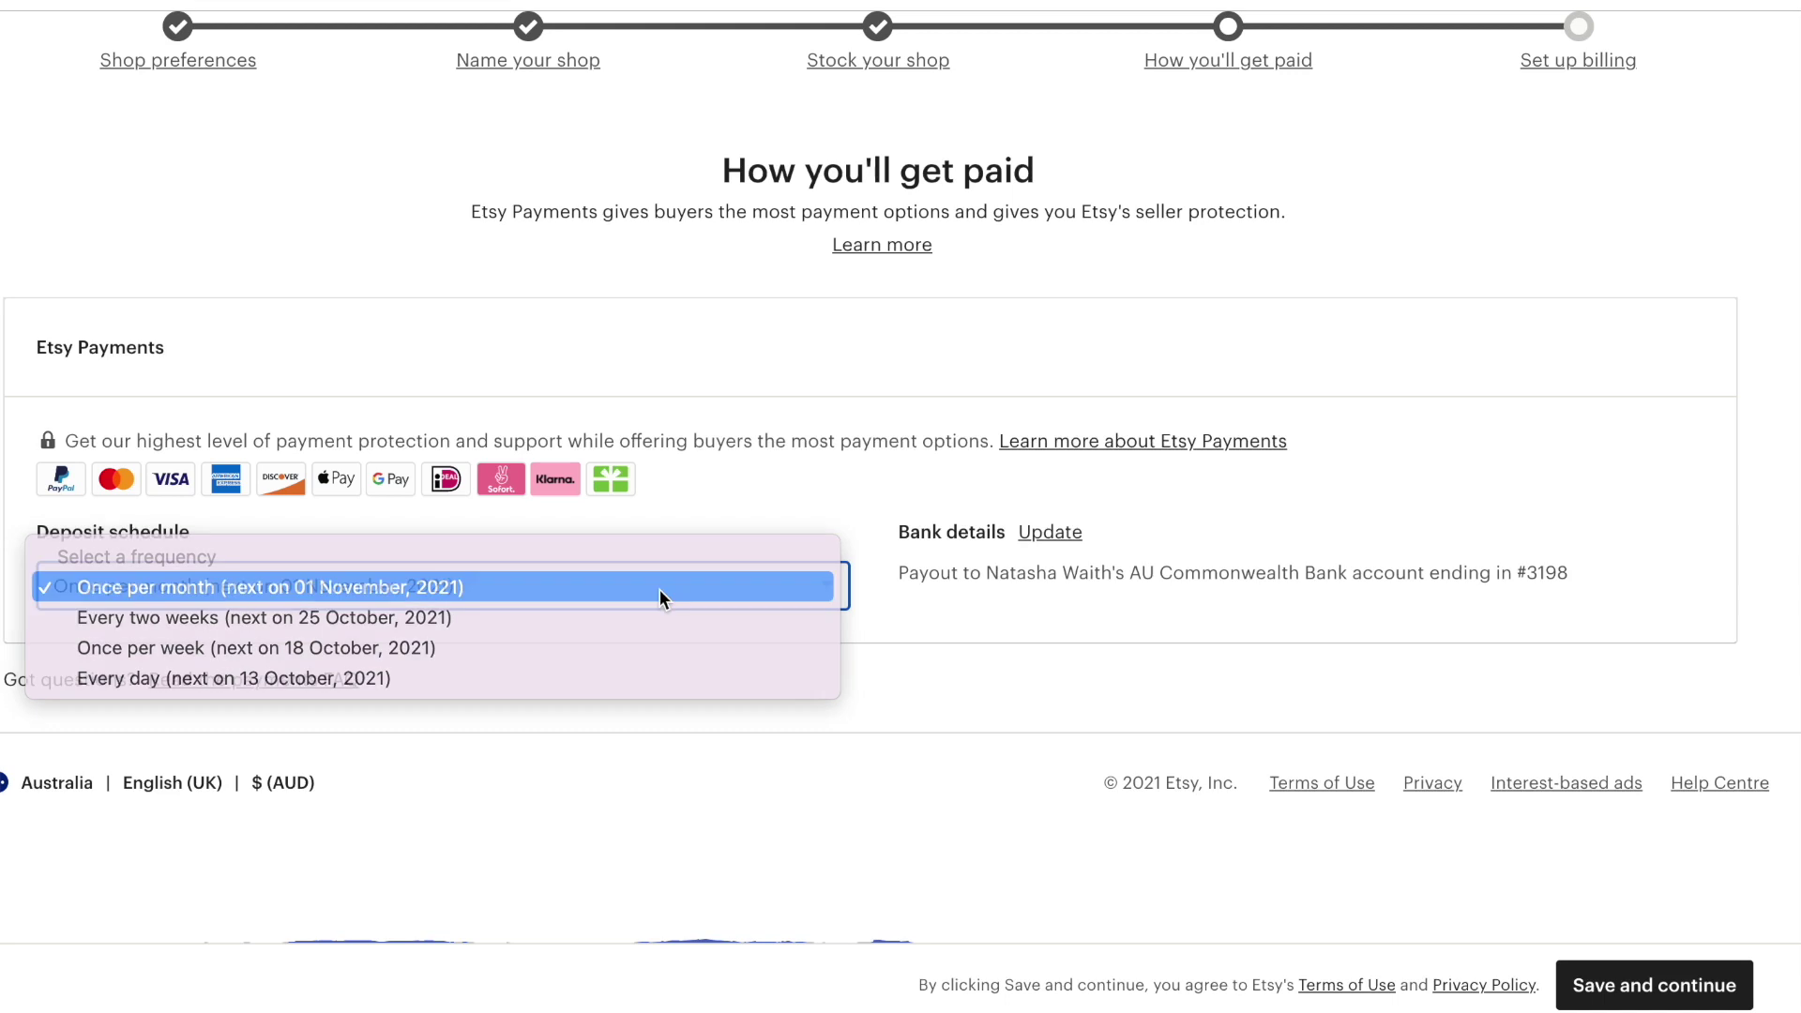
click(1695, 999)
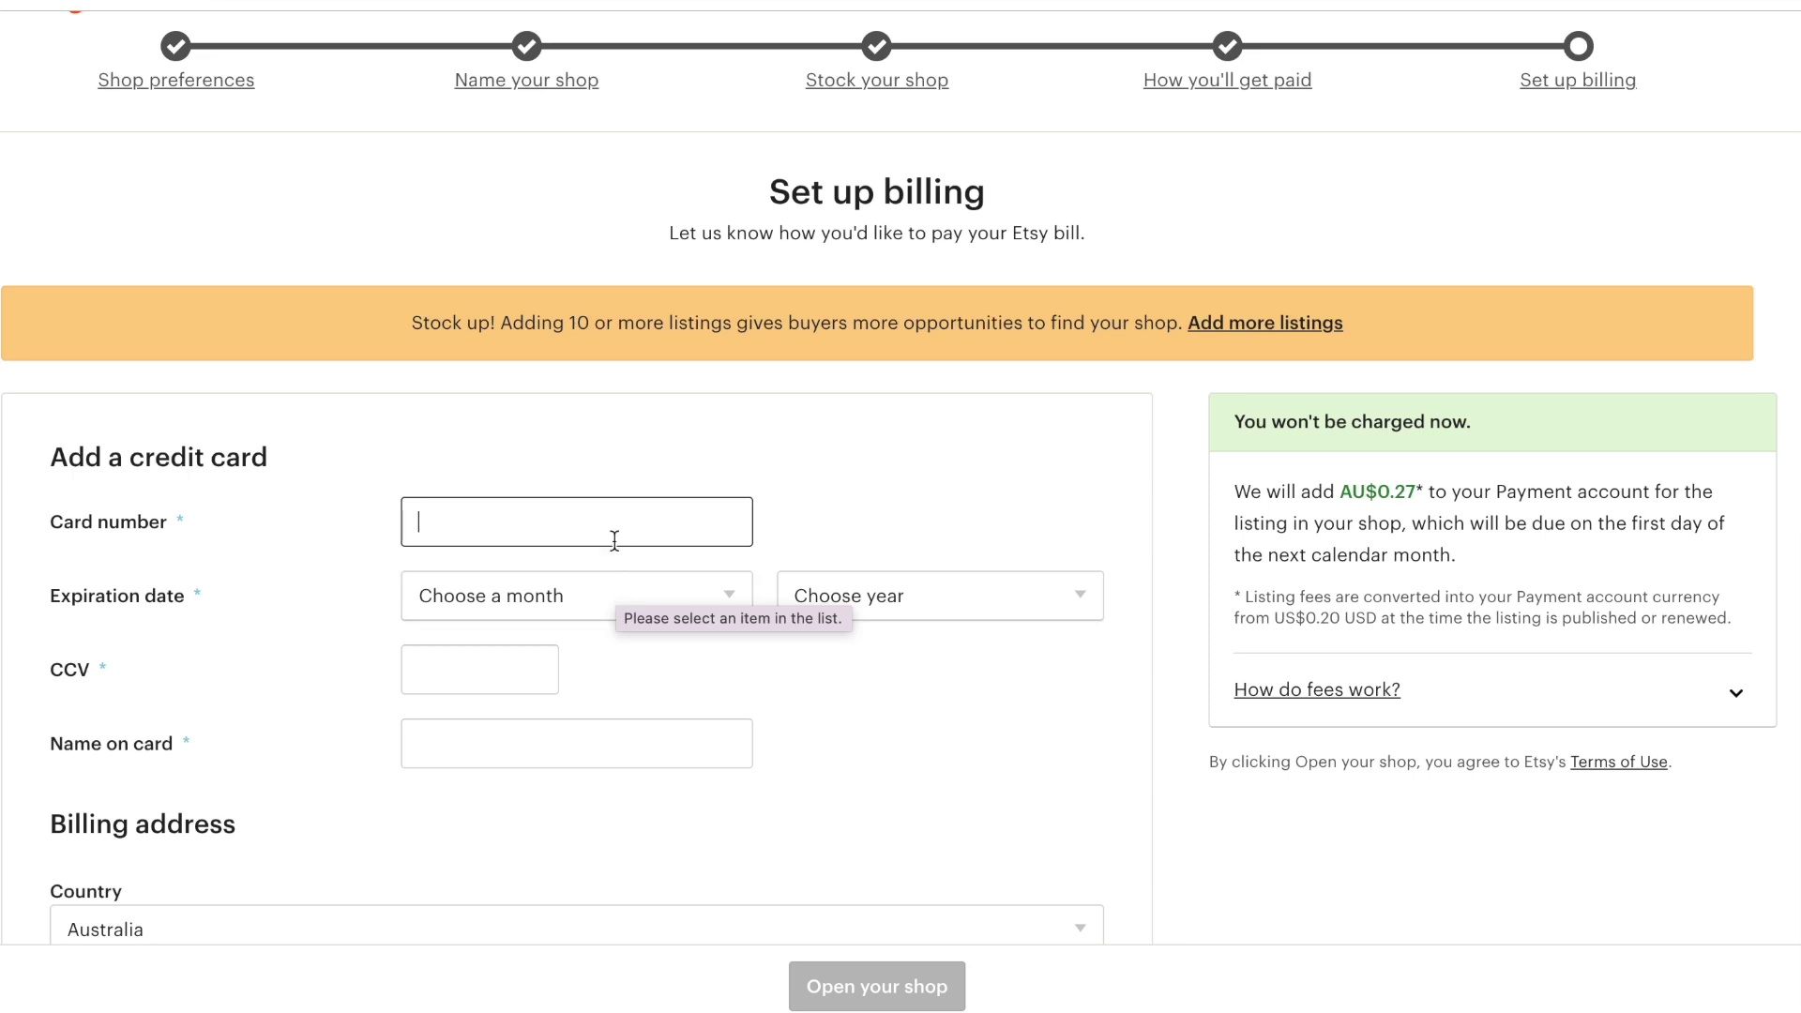
Finish the billing stage by opening the shop.
scroll(615, 540, down, 5)
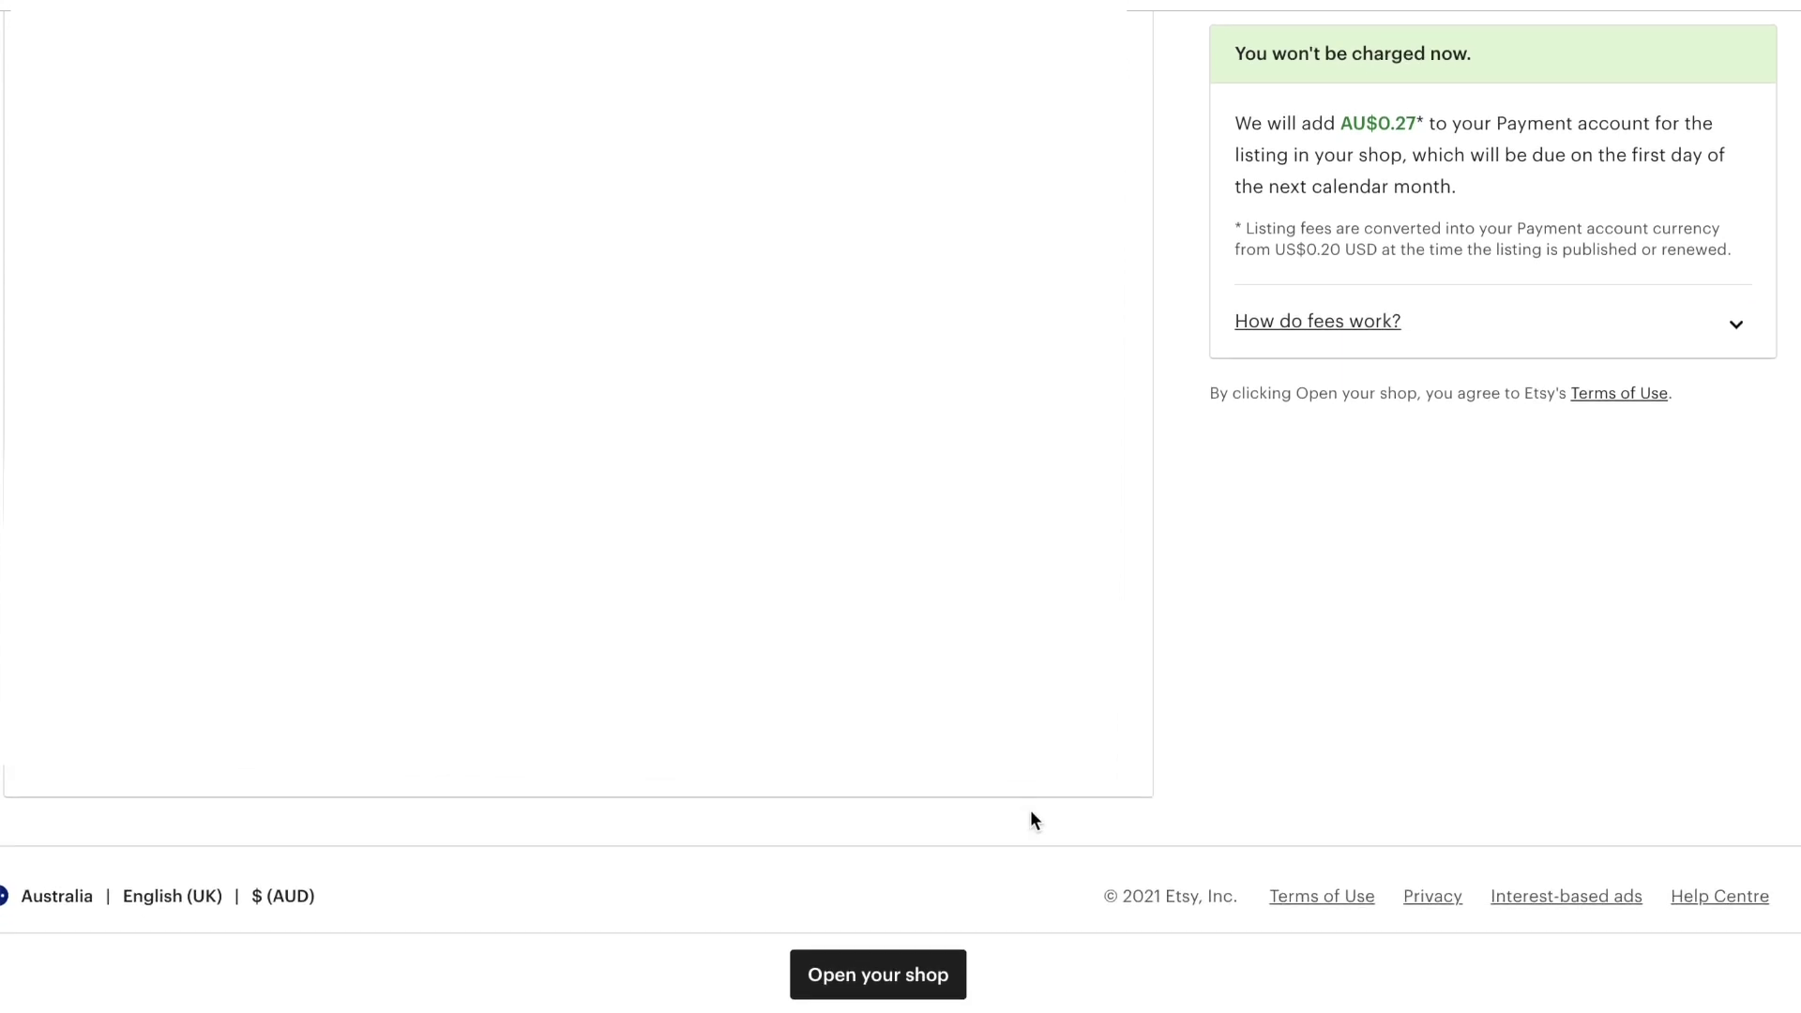
click(857, 999)
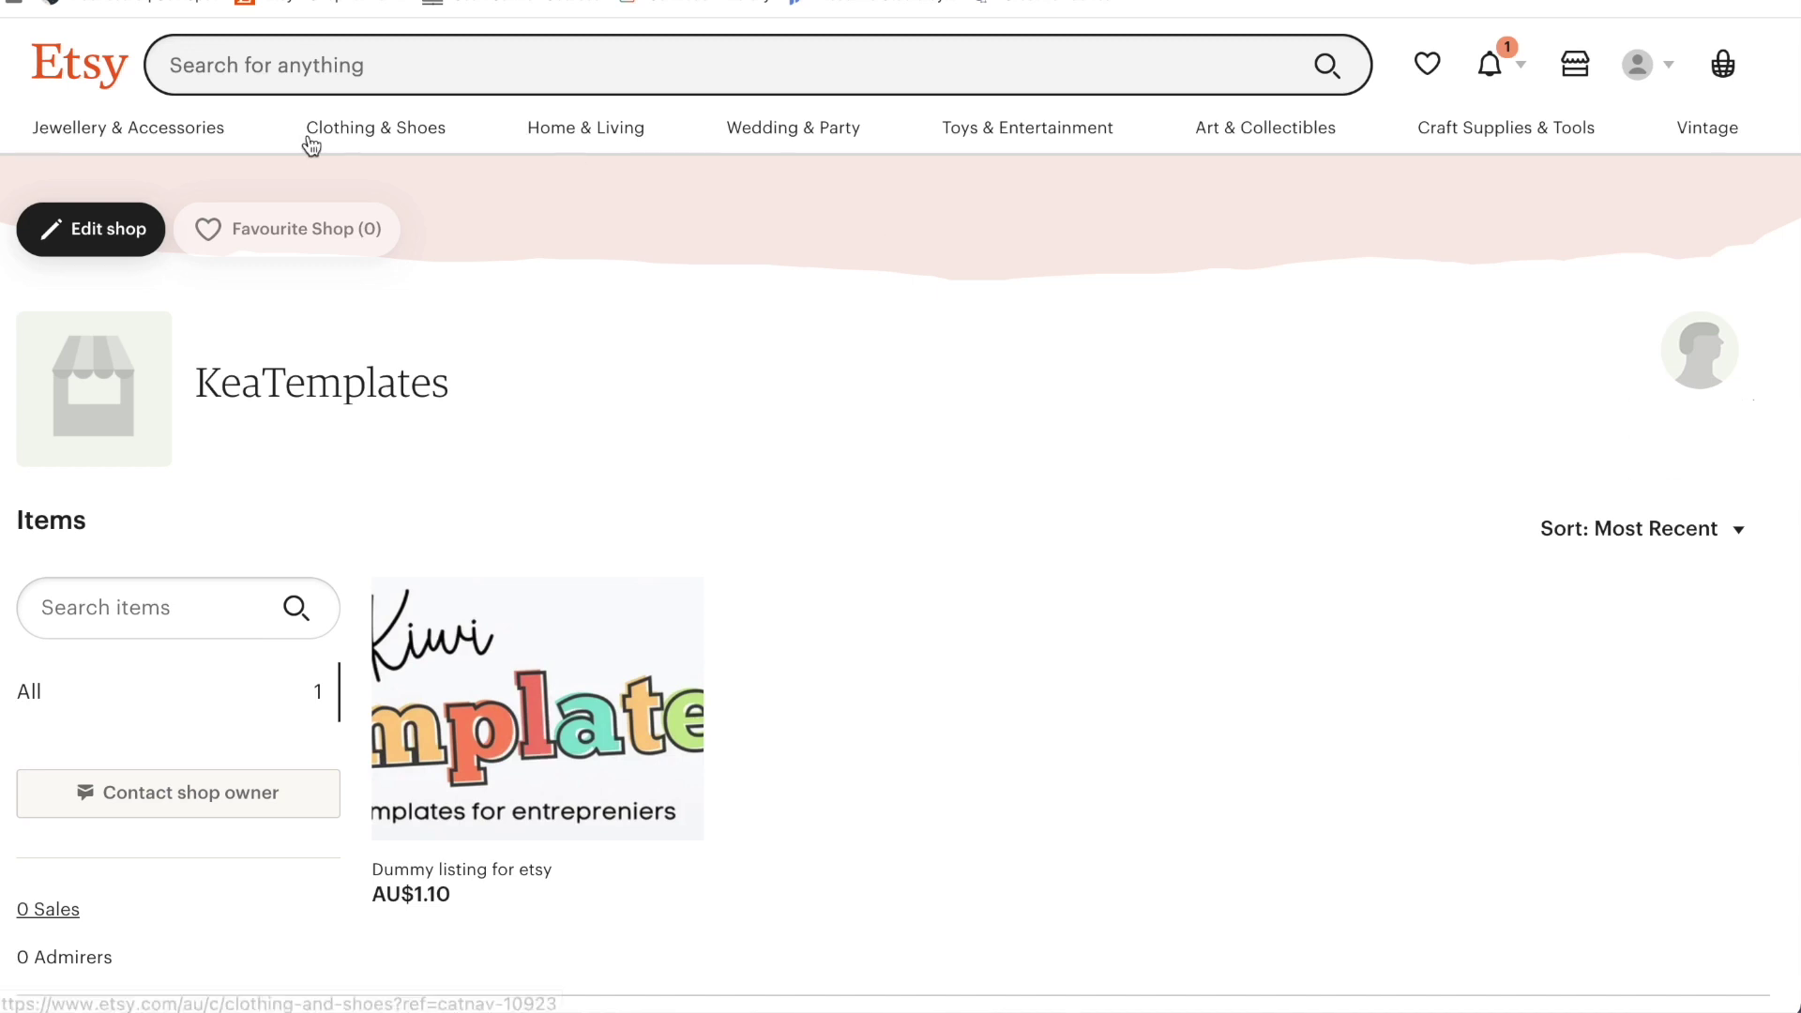
Start editing the KeaTemplates shop page and apply the Big Banner style after comparing it with Mini Banner.
click(103, 245)
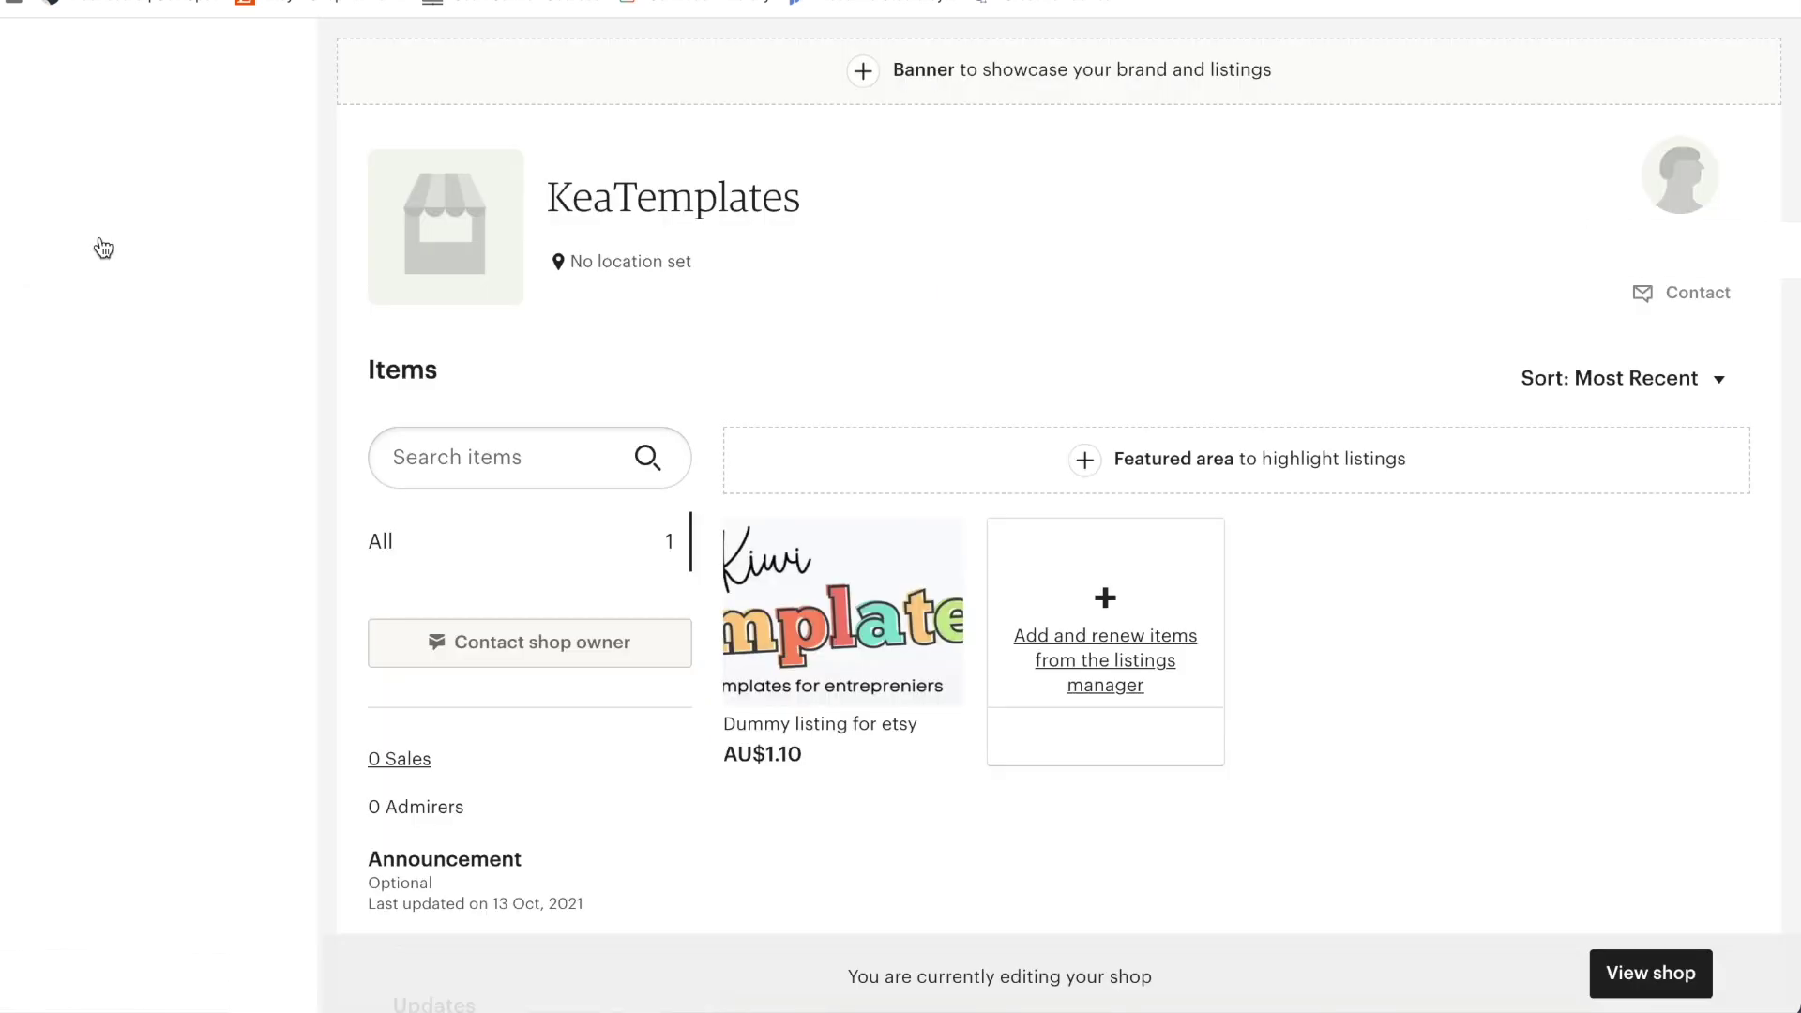
click(955, 75)
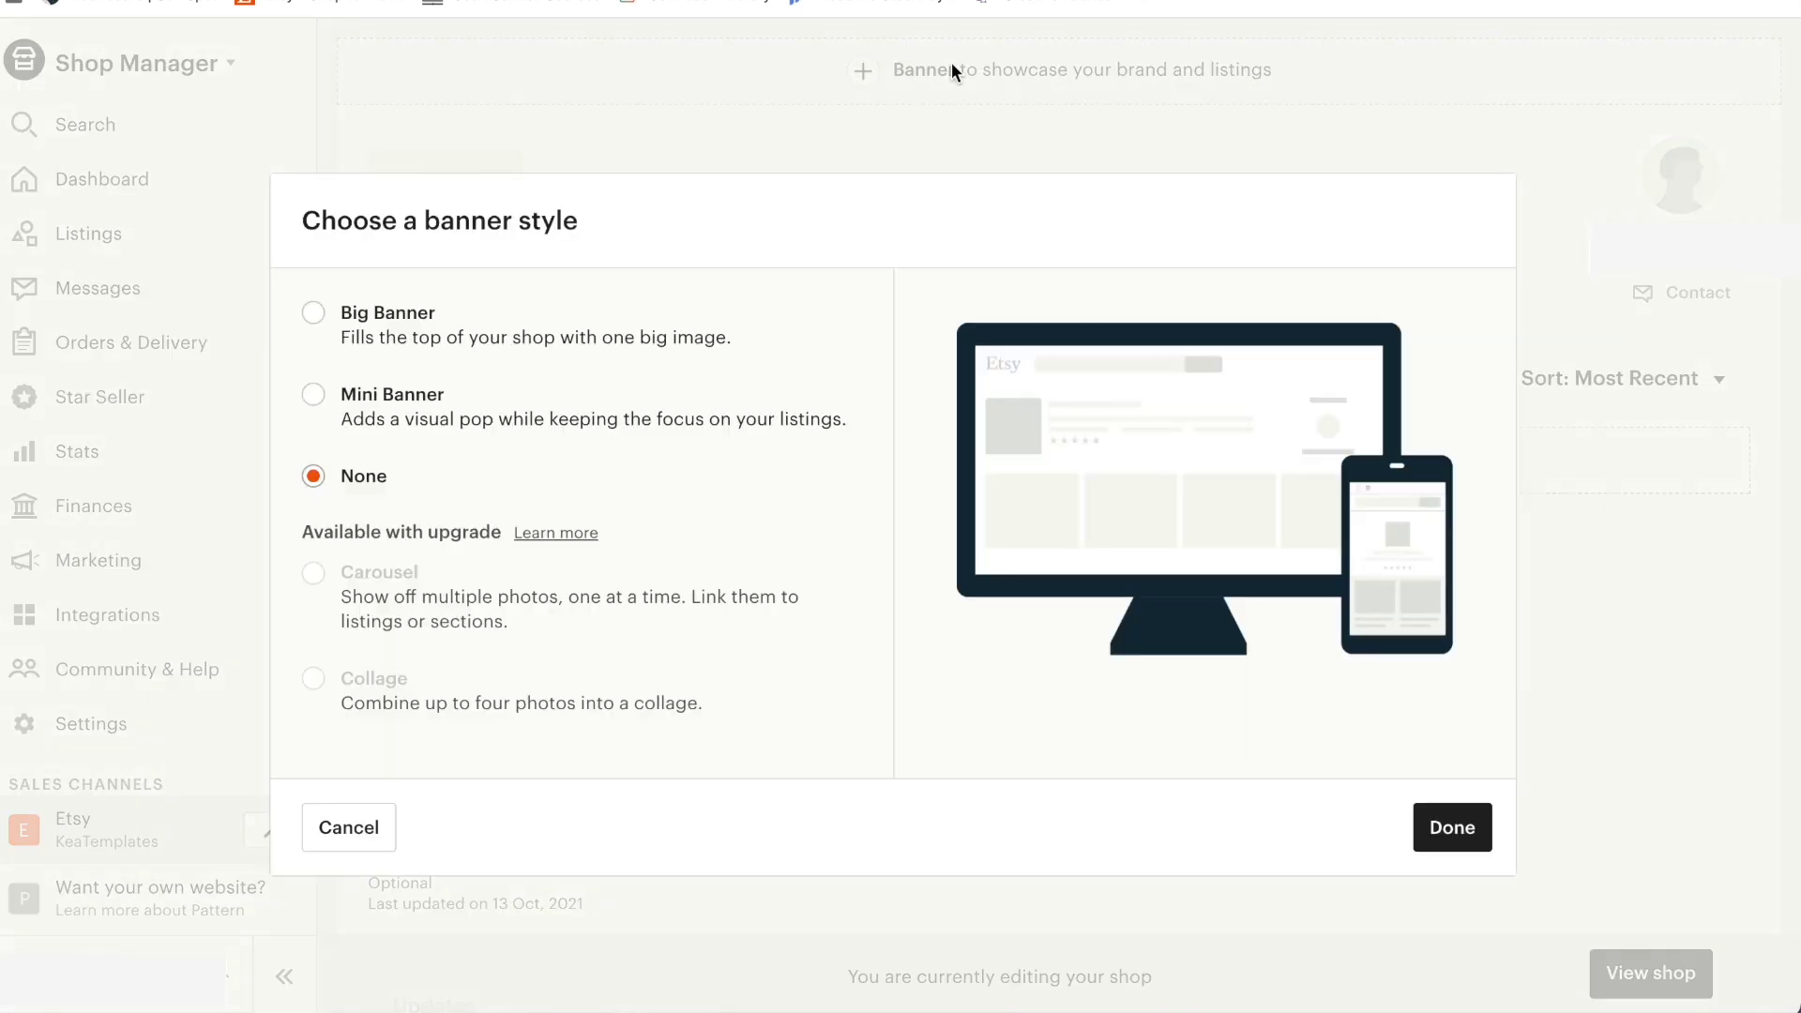
click(384, 321)
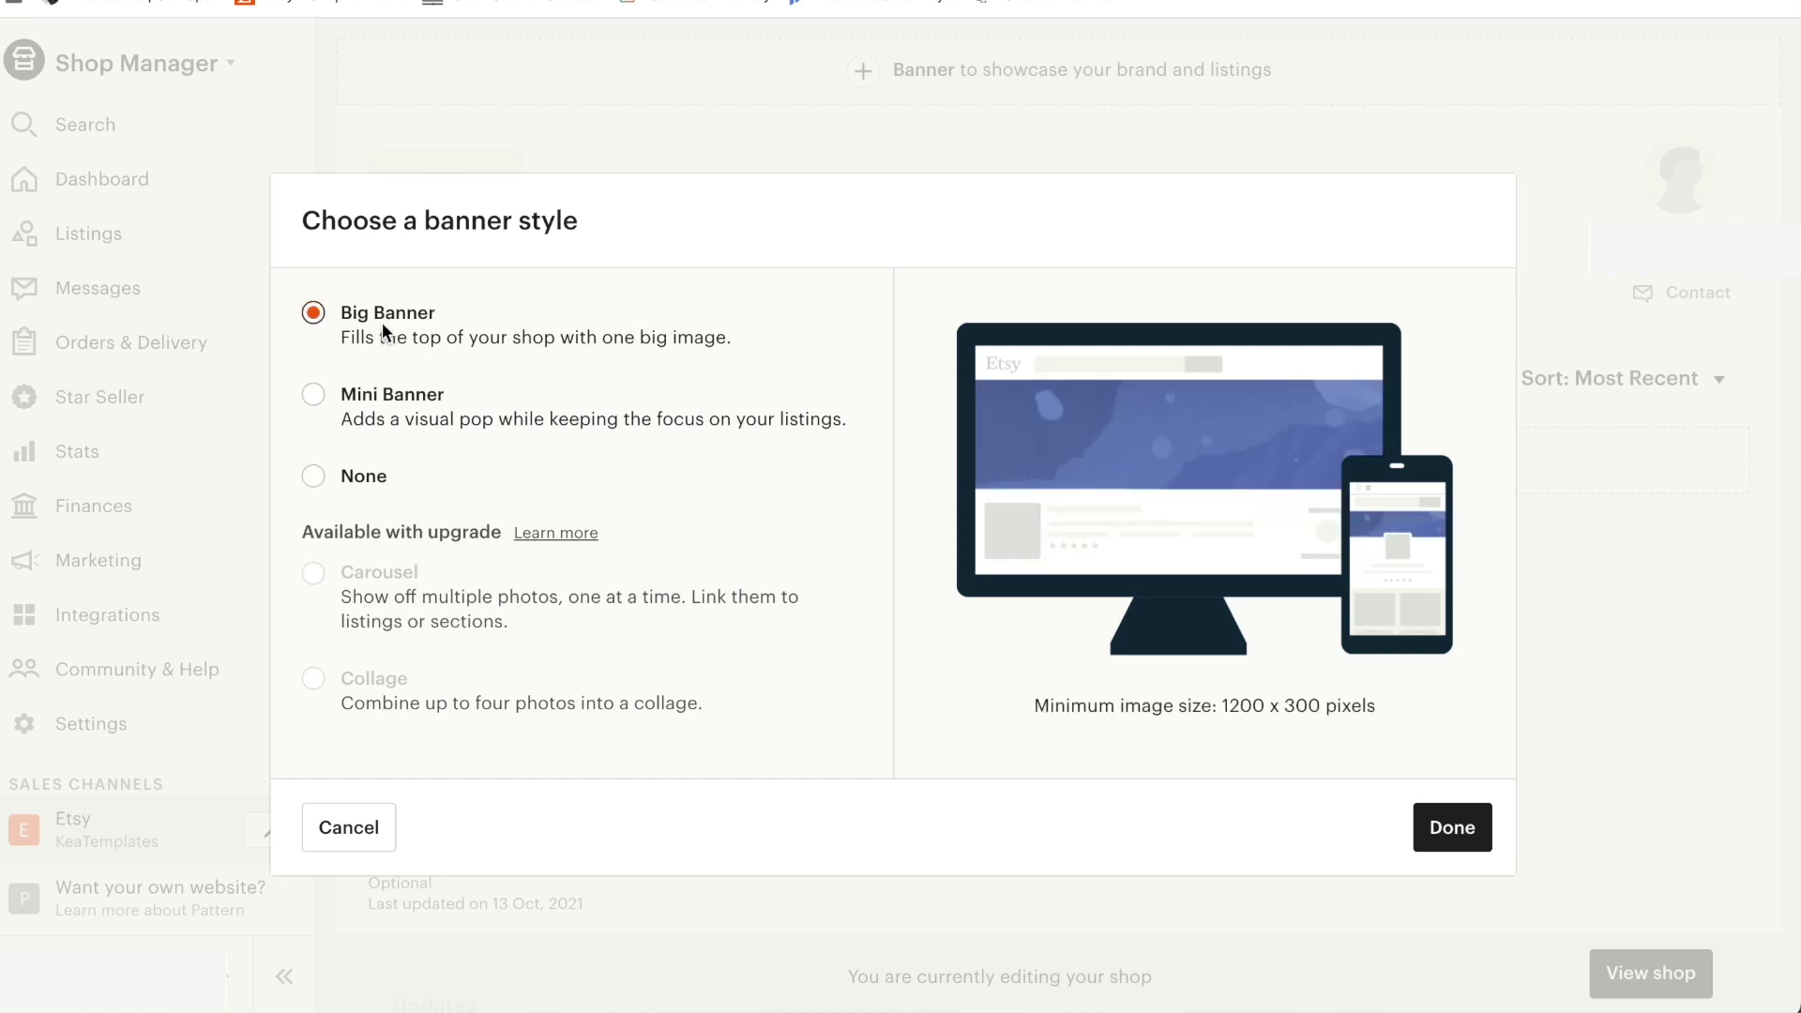
click(385, 397)
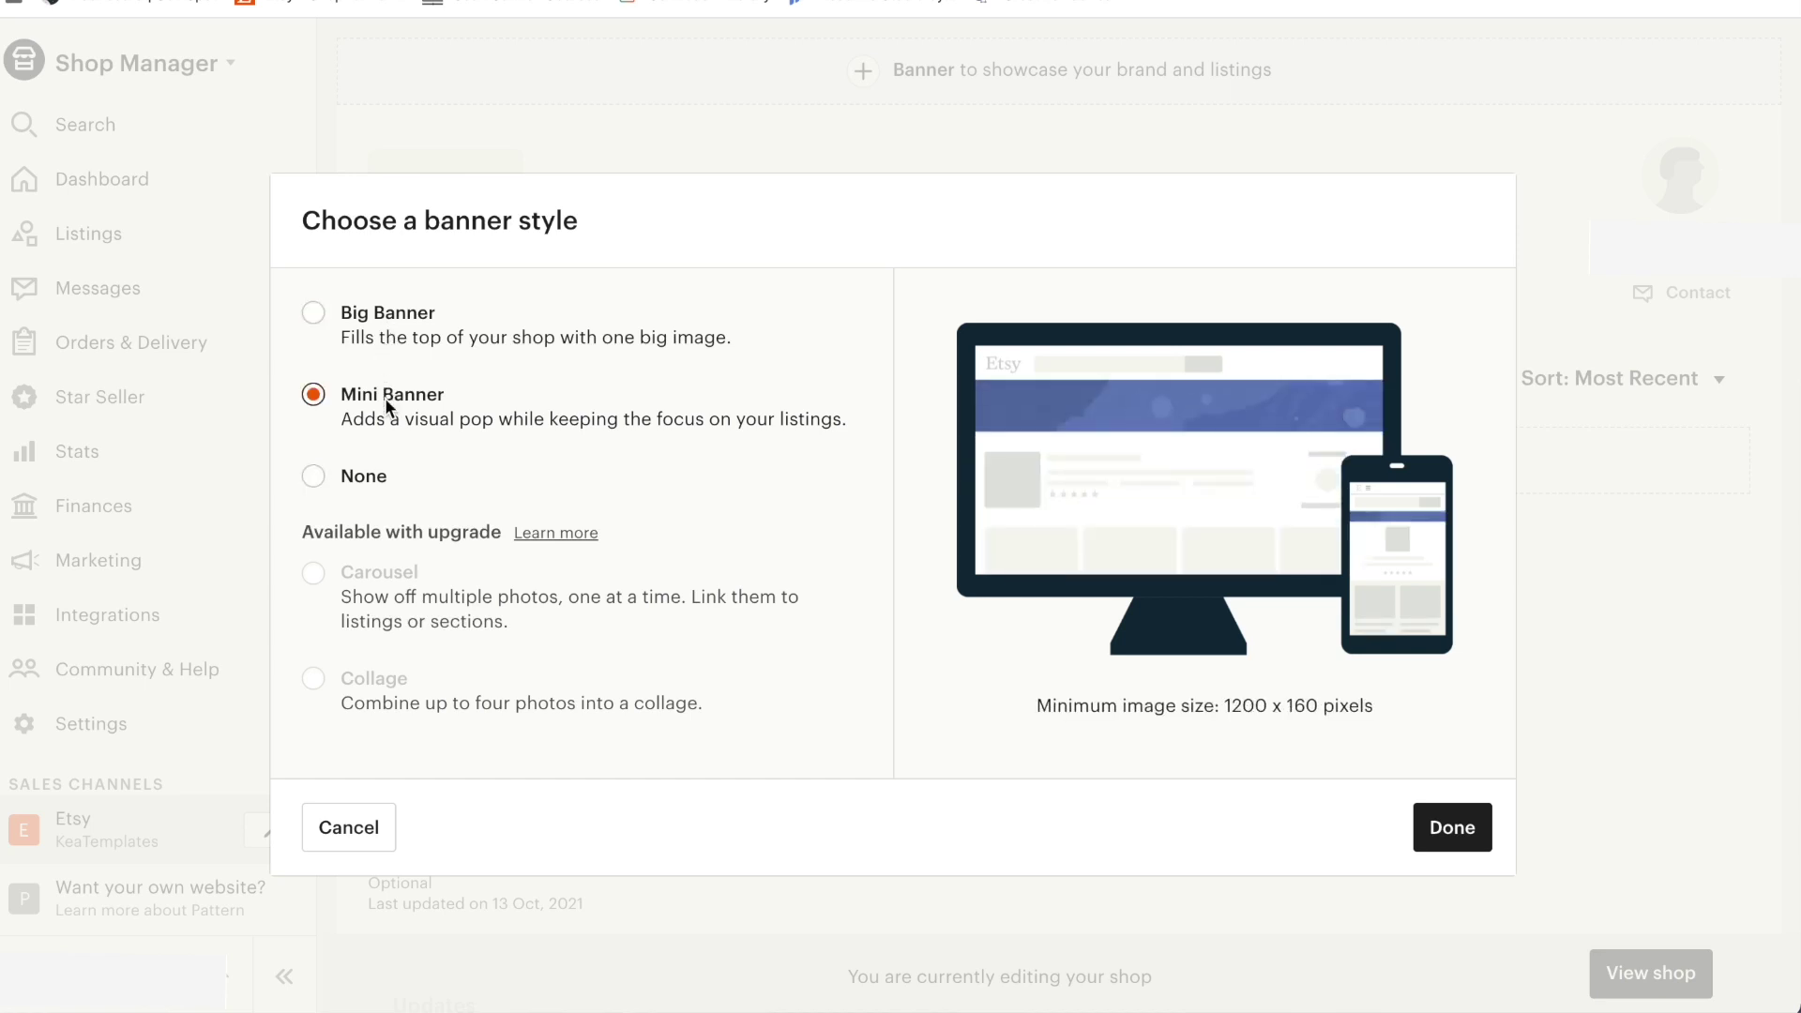
click(422, 312)
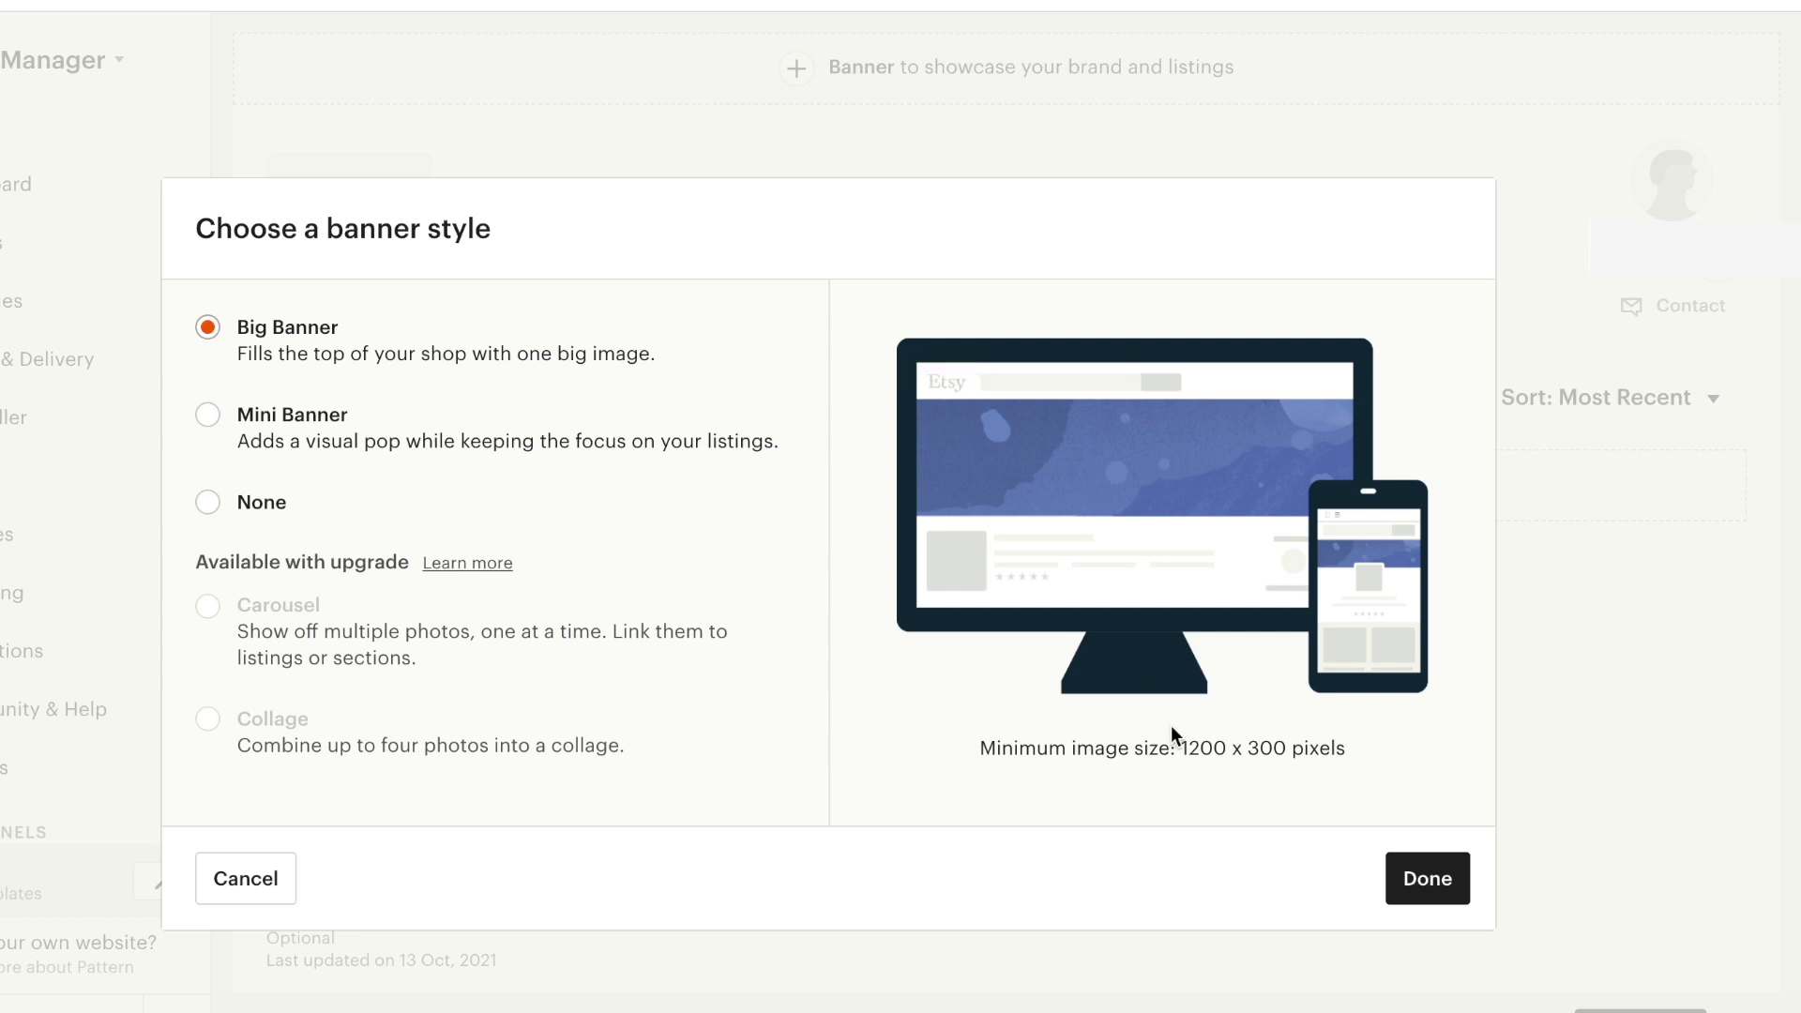
click(1429, 891)
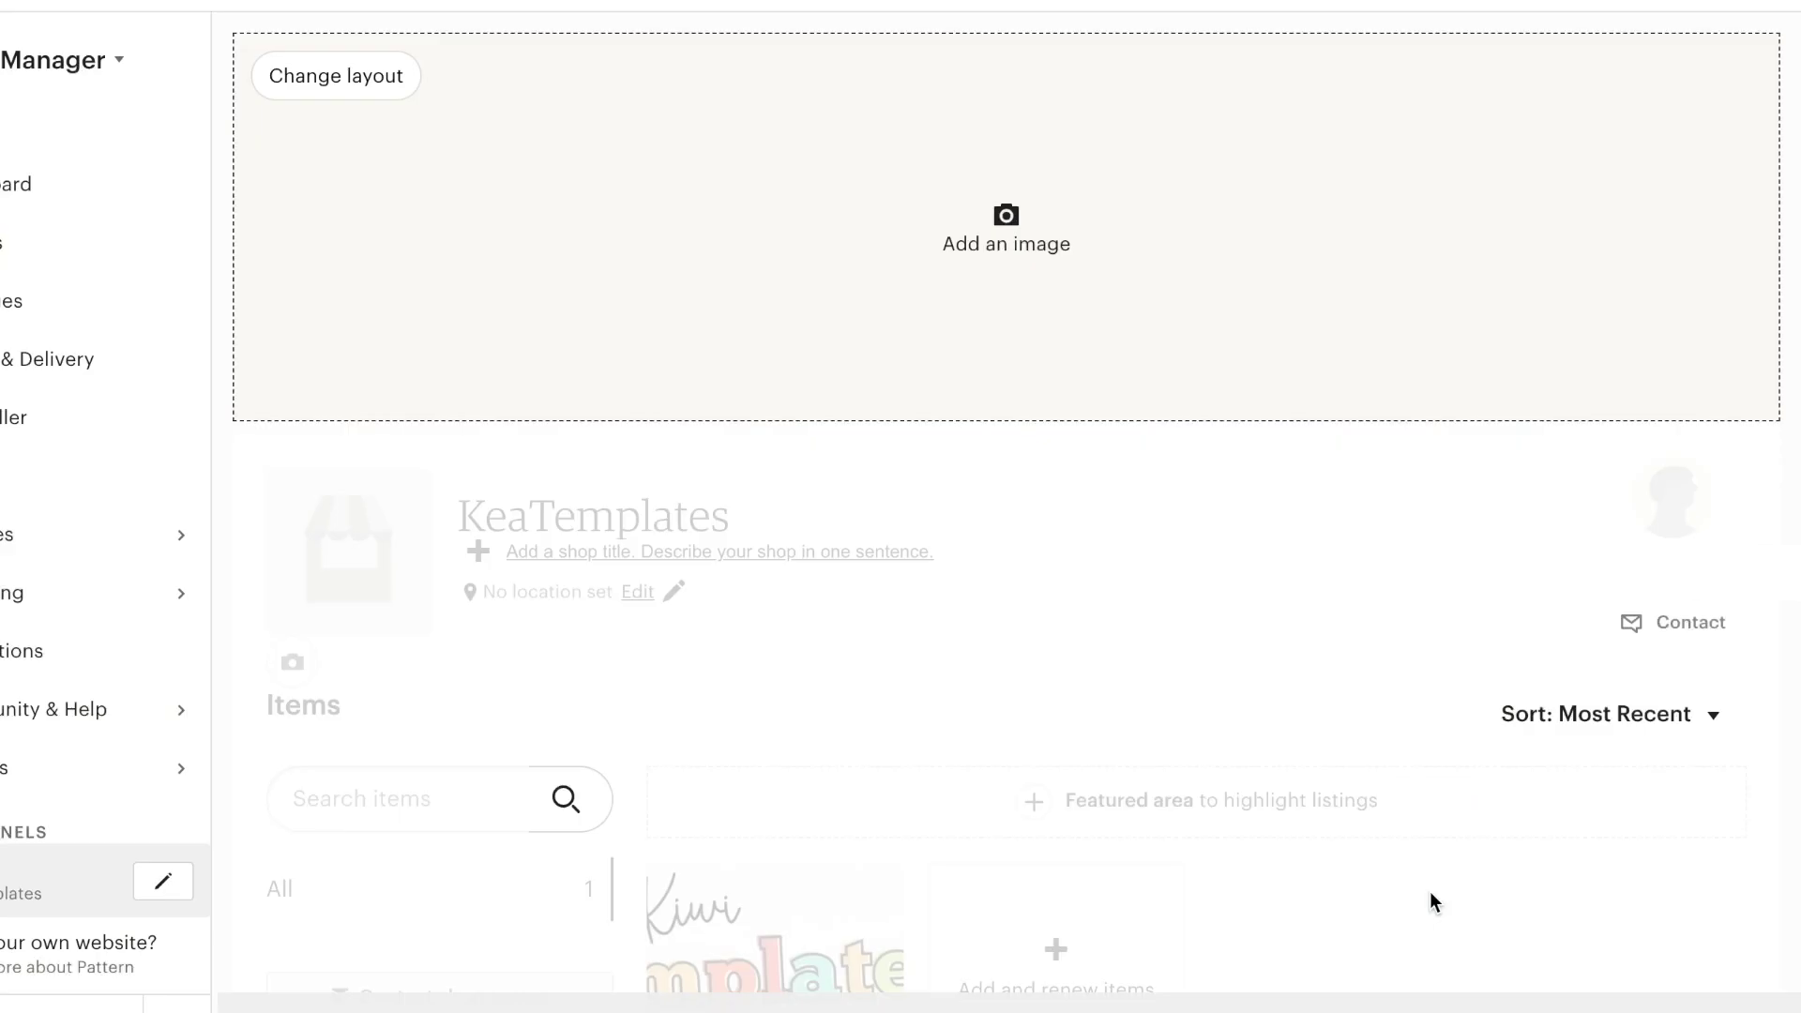
Upload 1.jpg from the Kea Templates Etsy Shop Banner folder as the shop banner and save it.
click(1061, 357)
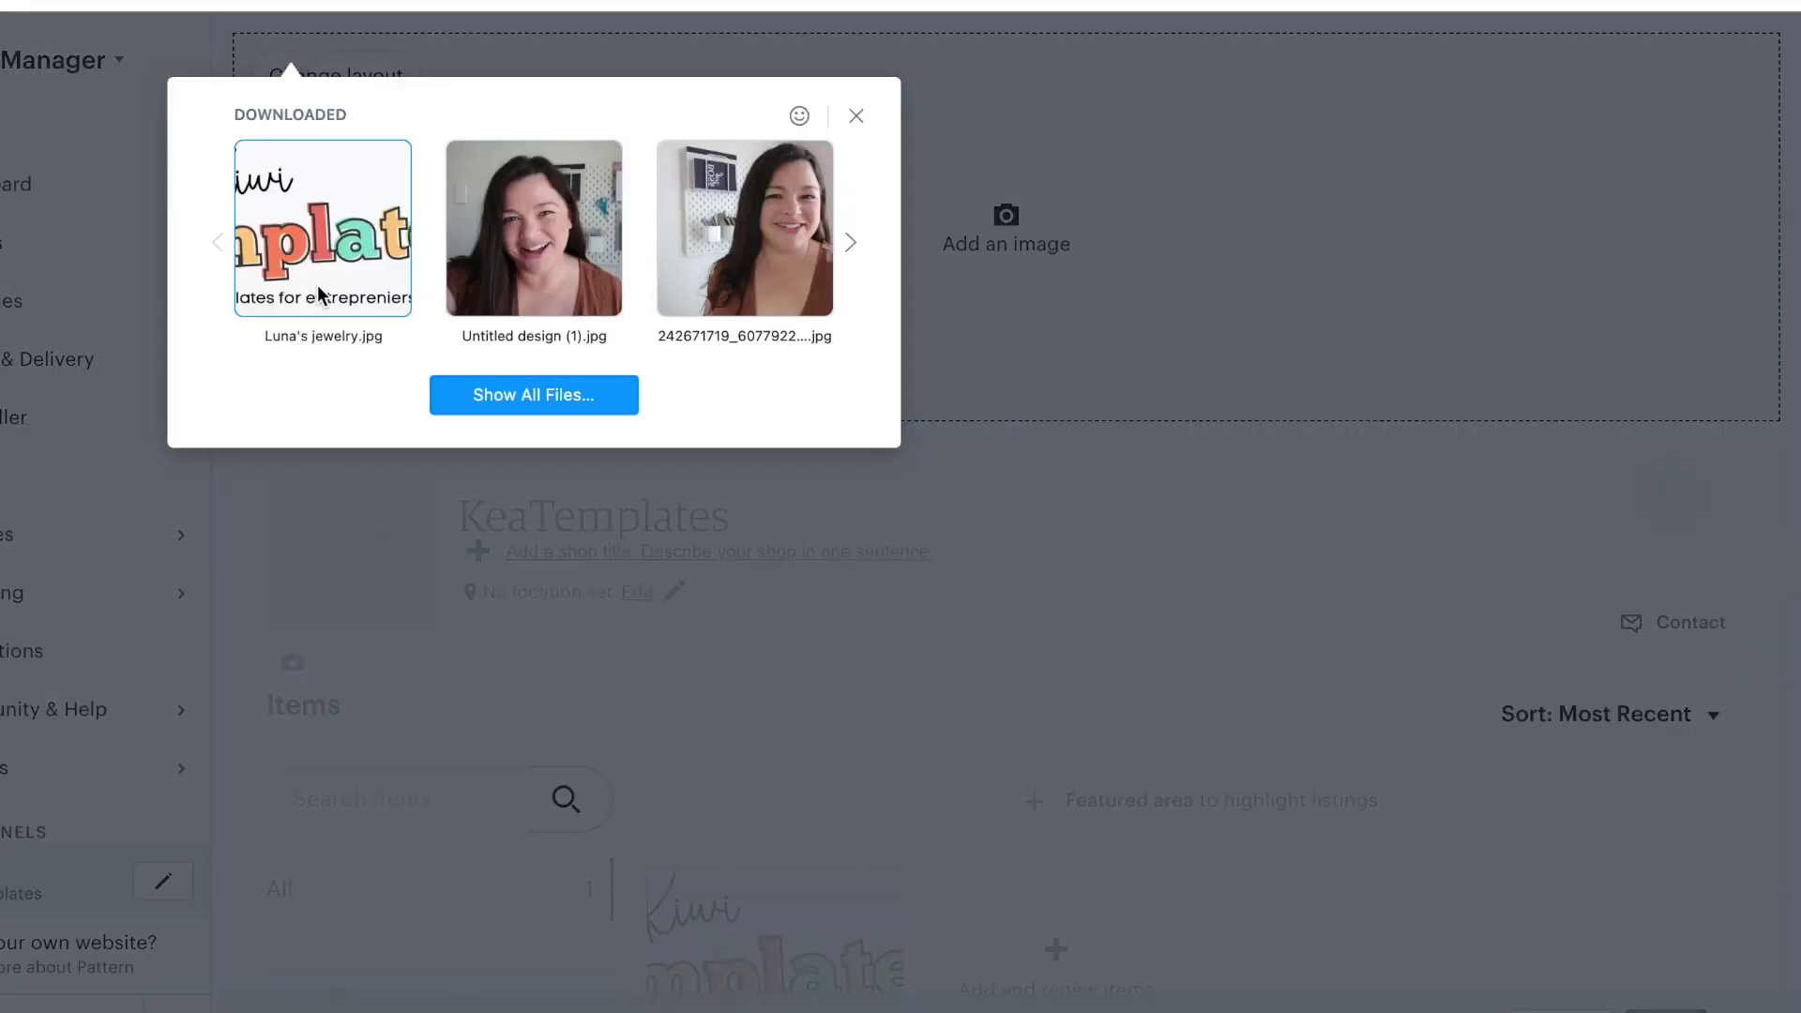
click(487, 396)
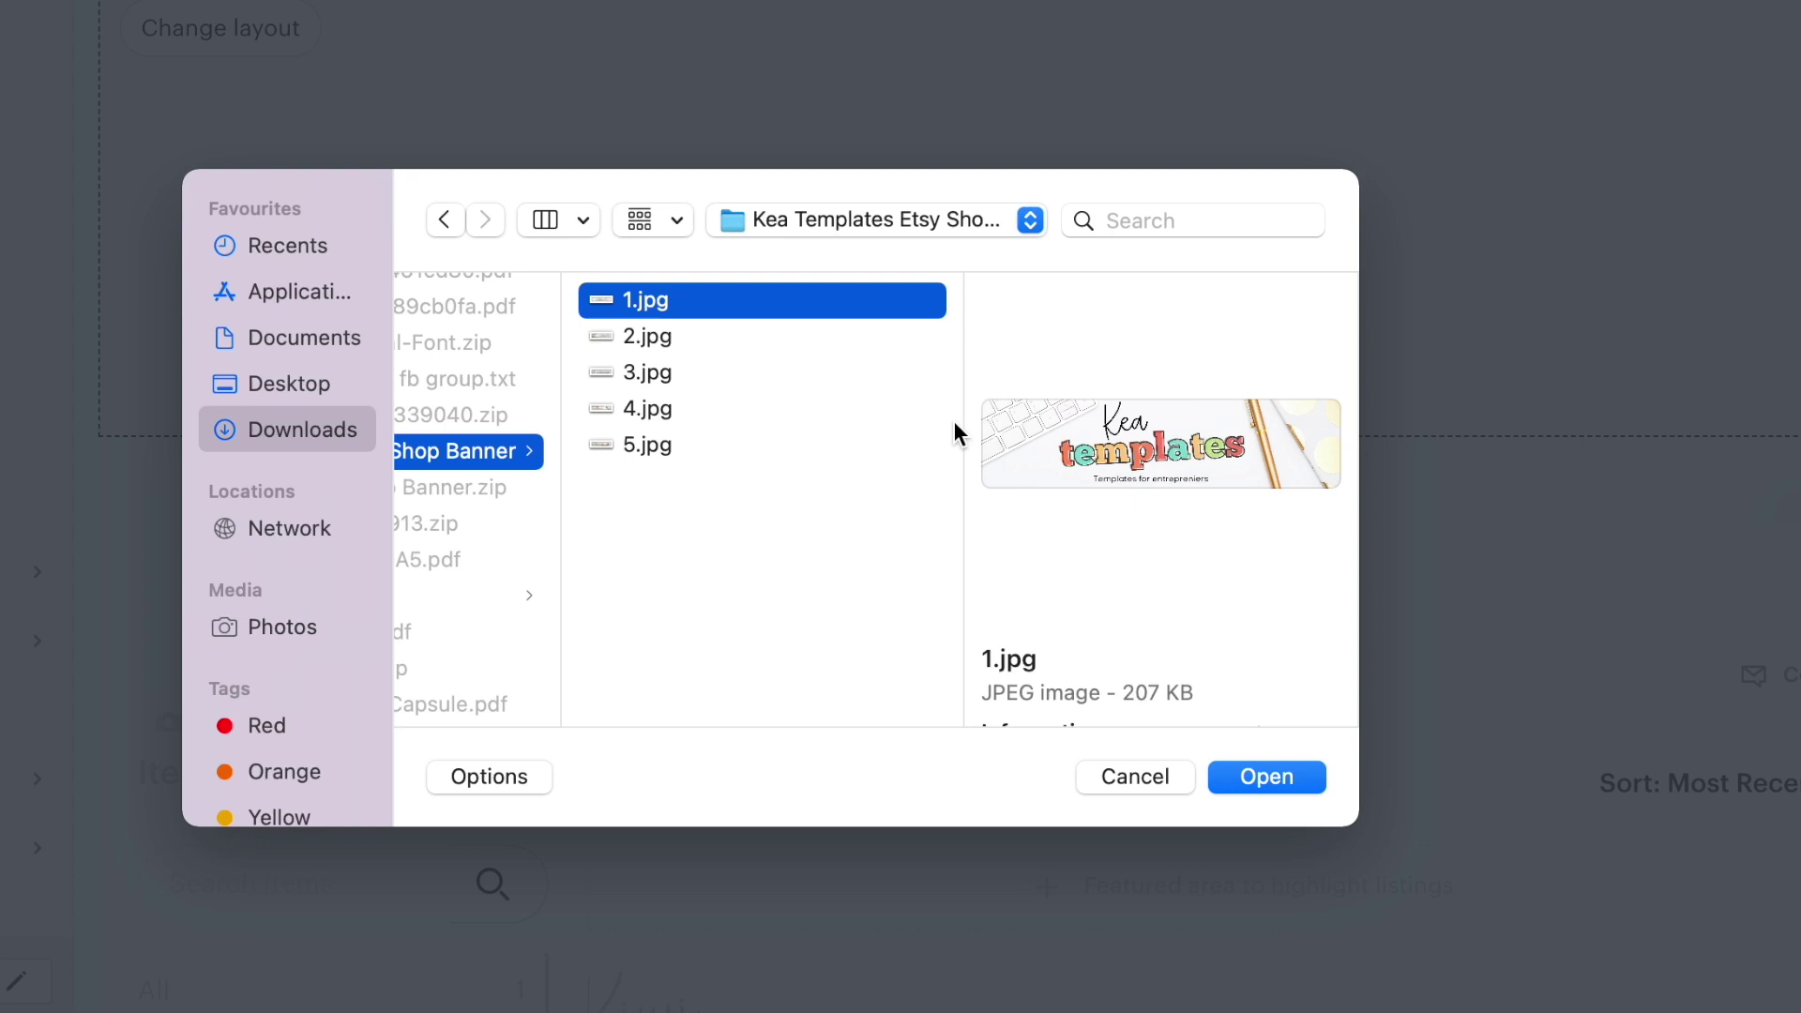
click(1268, 773)
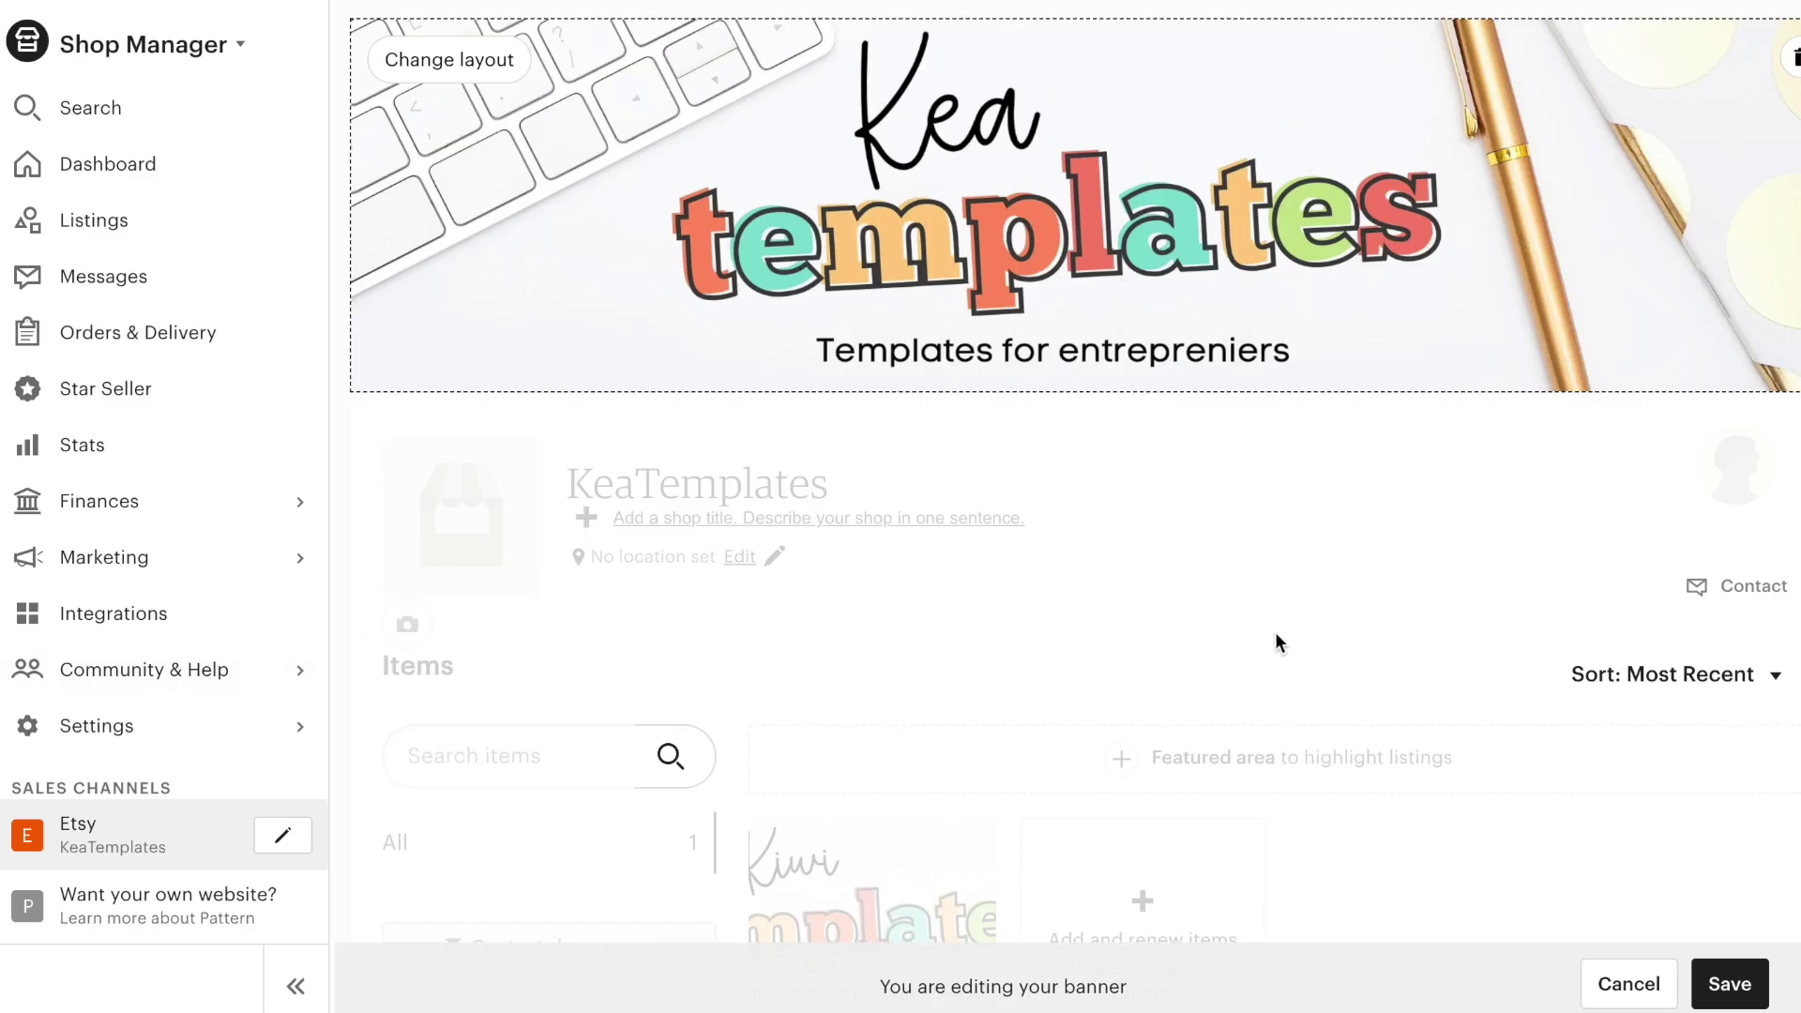
click(1731, 987)
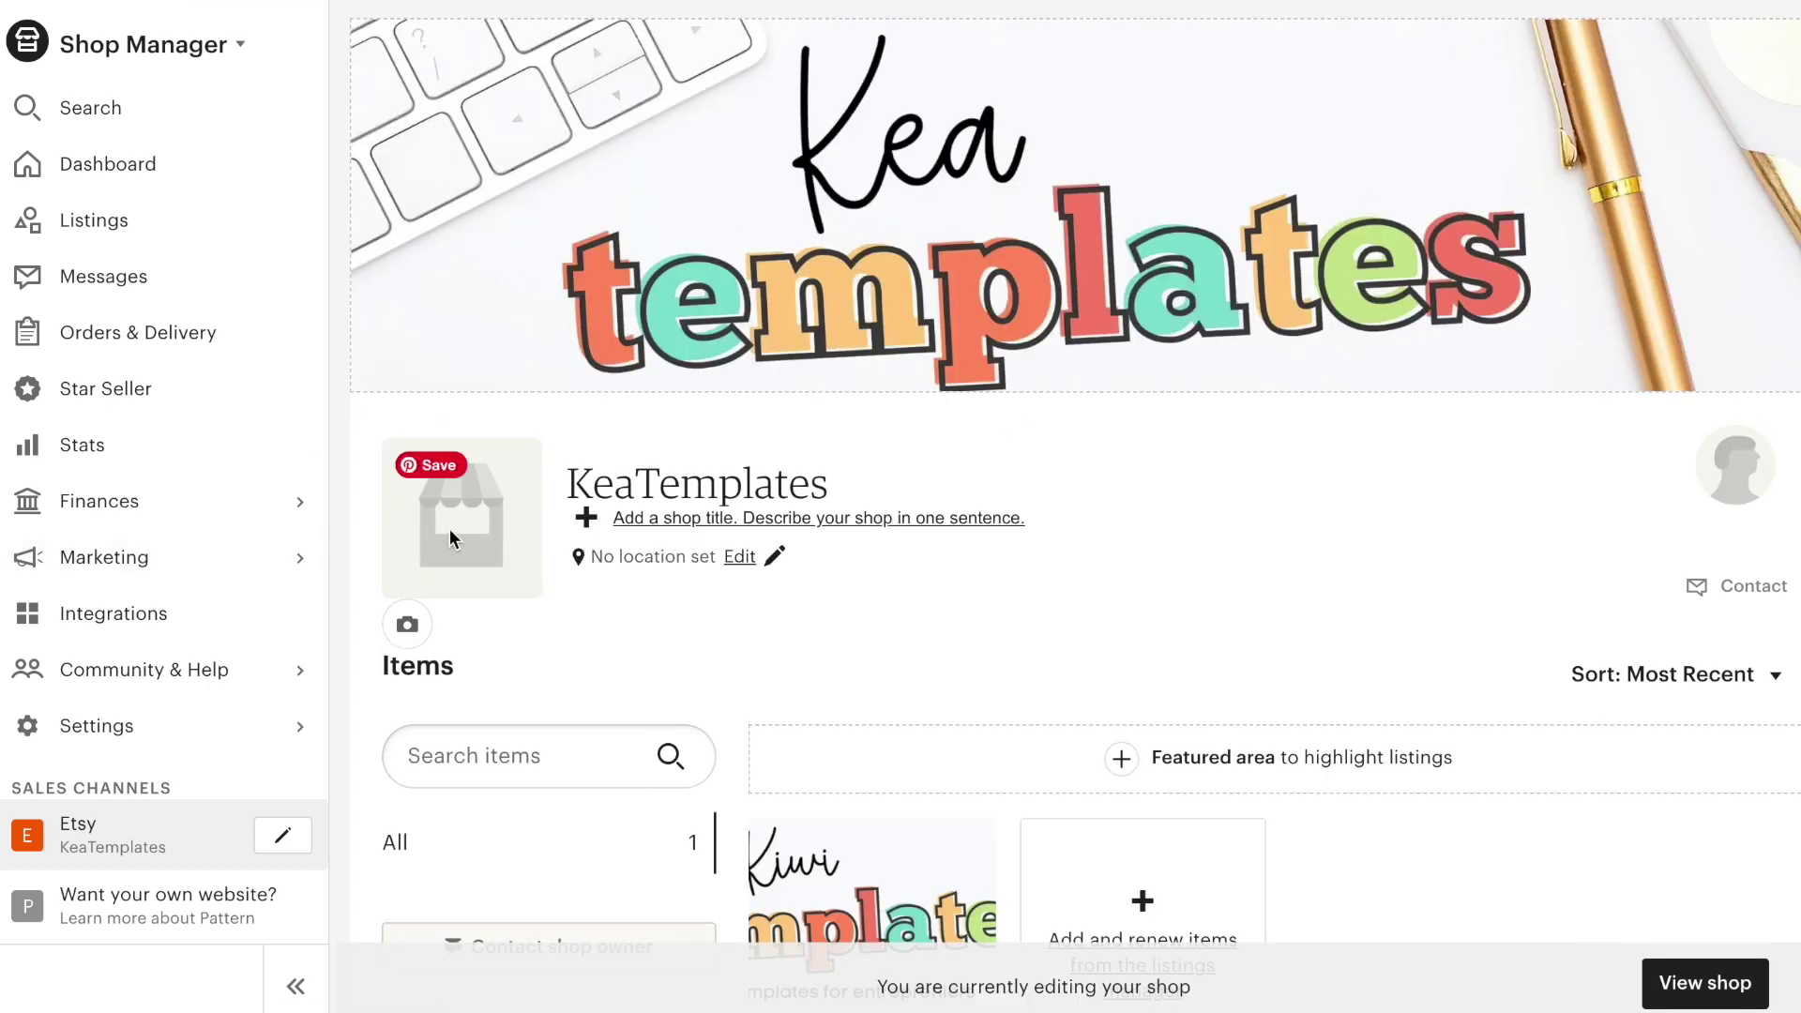
Add the orange Kea Templates logo as the shop icon and accept its preview.
click(409, 623)
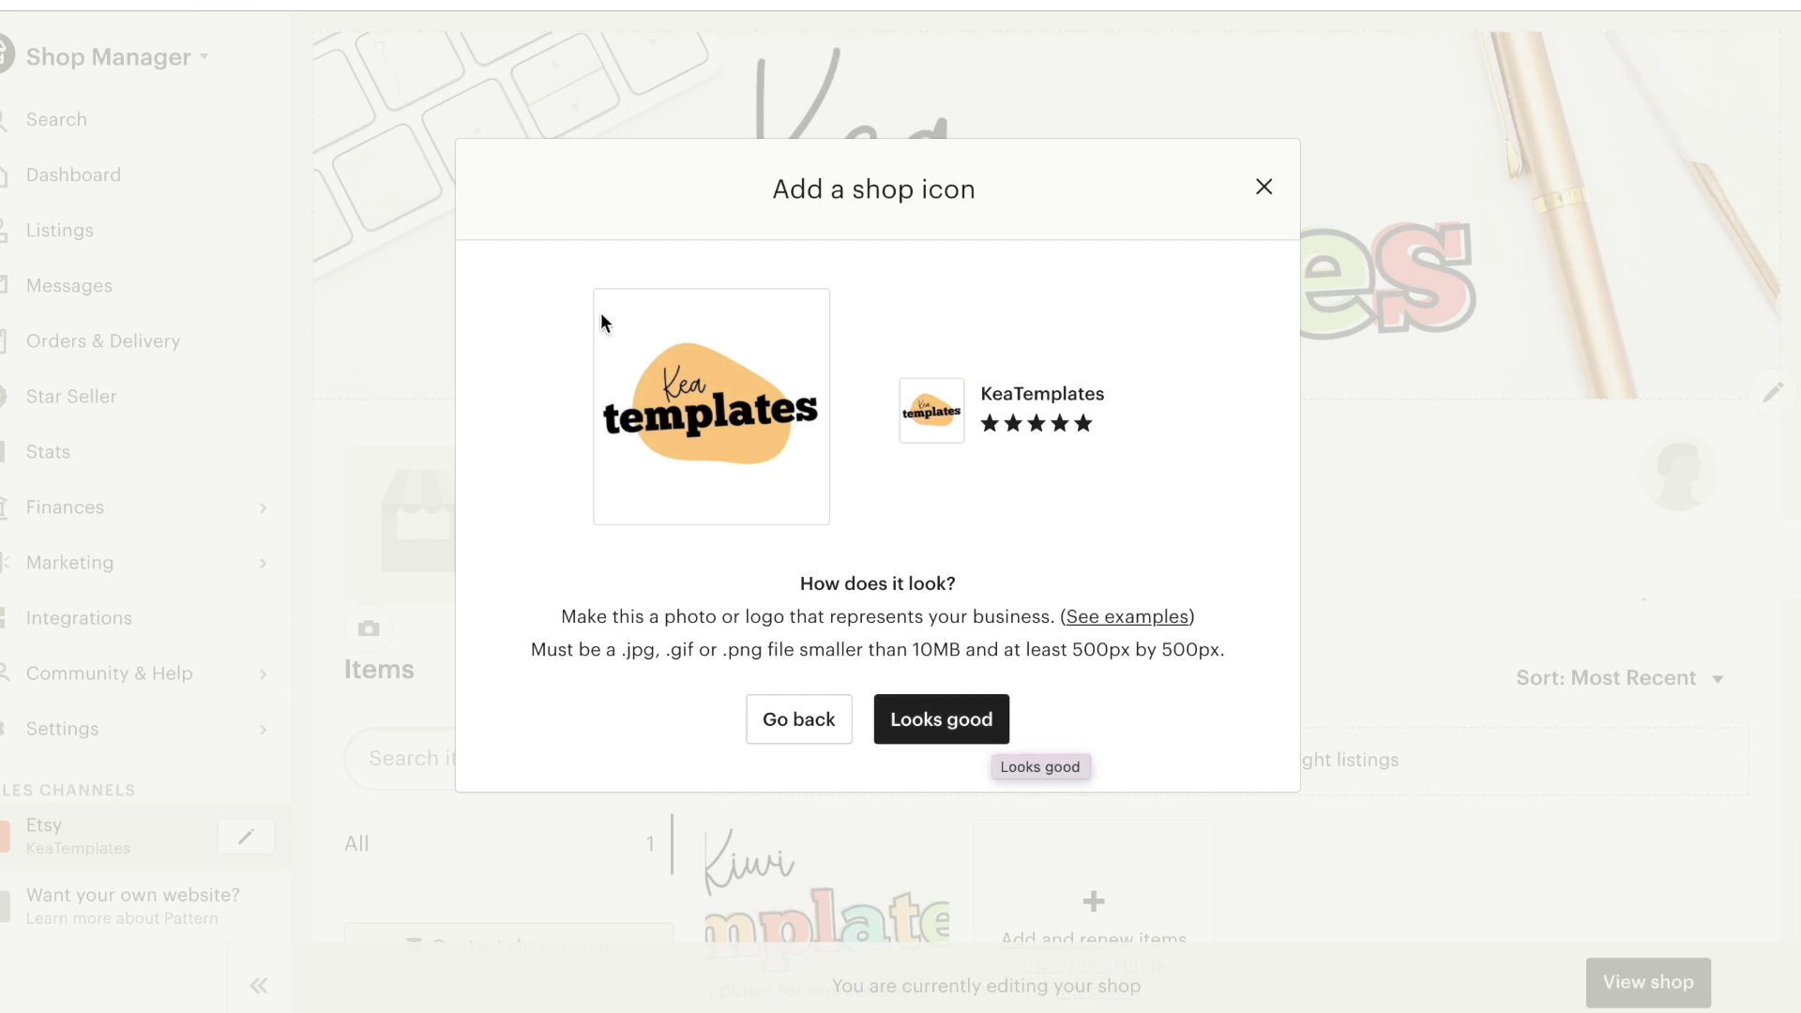
click(957, 724)
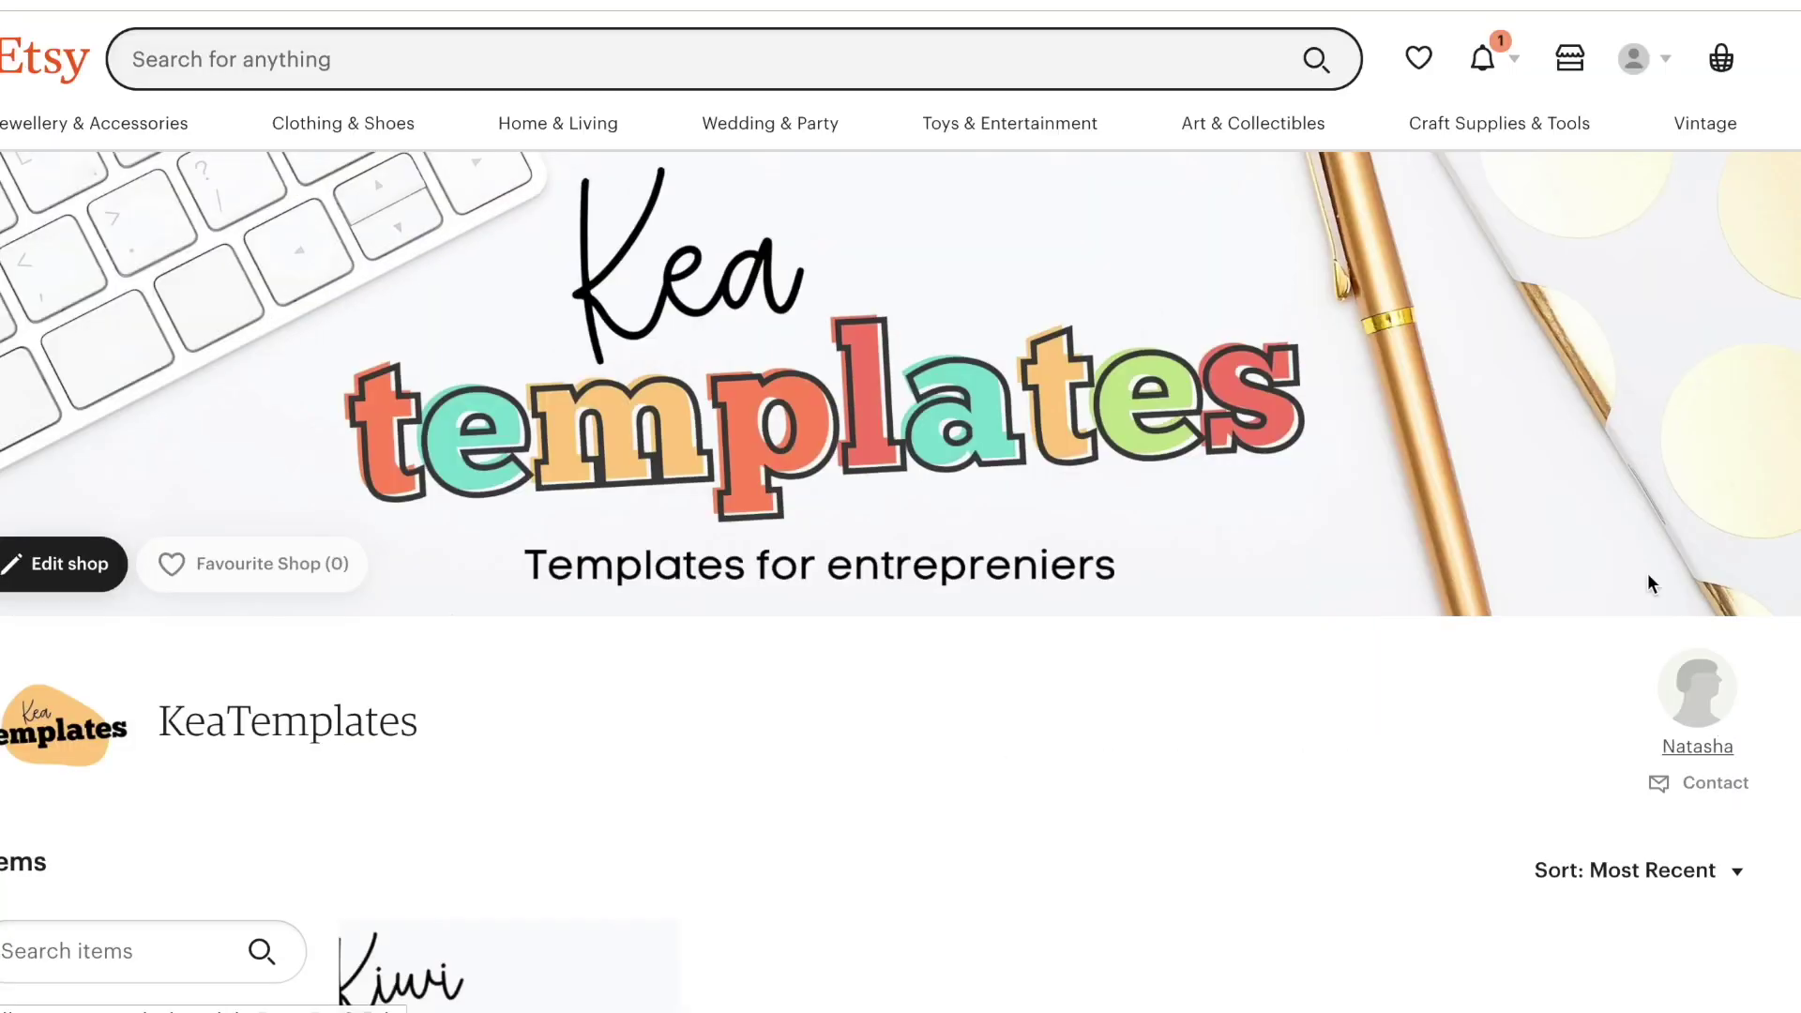
Open the shop owner's public profile for editing and attach Untitled design (1).jpg as the profile picture.
click(1694, 692)
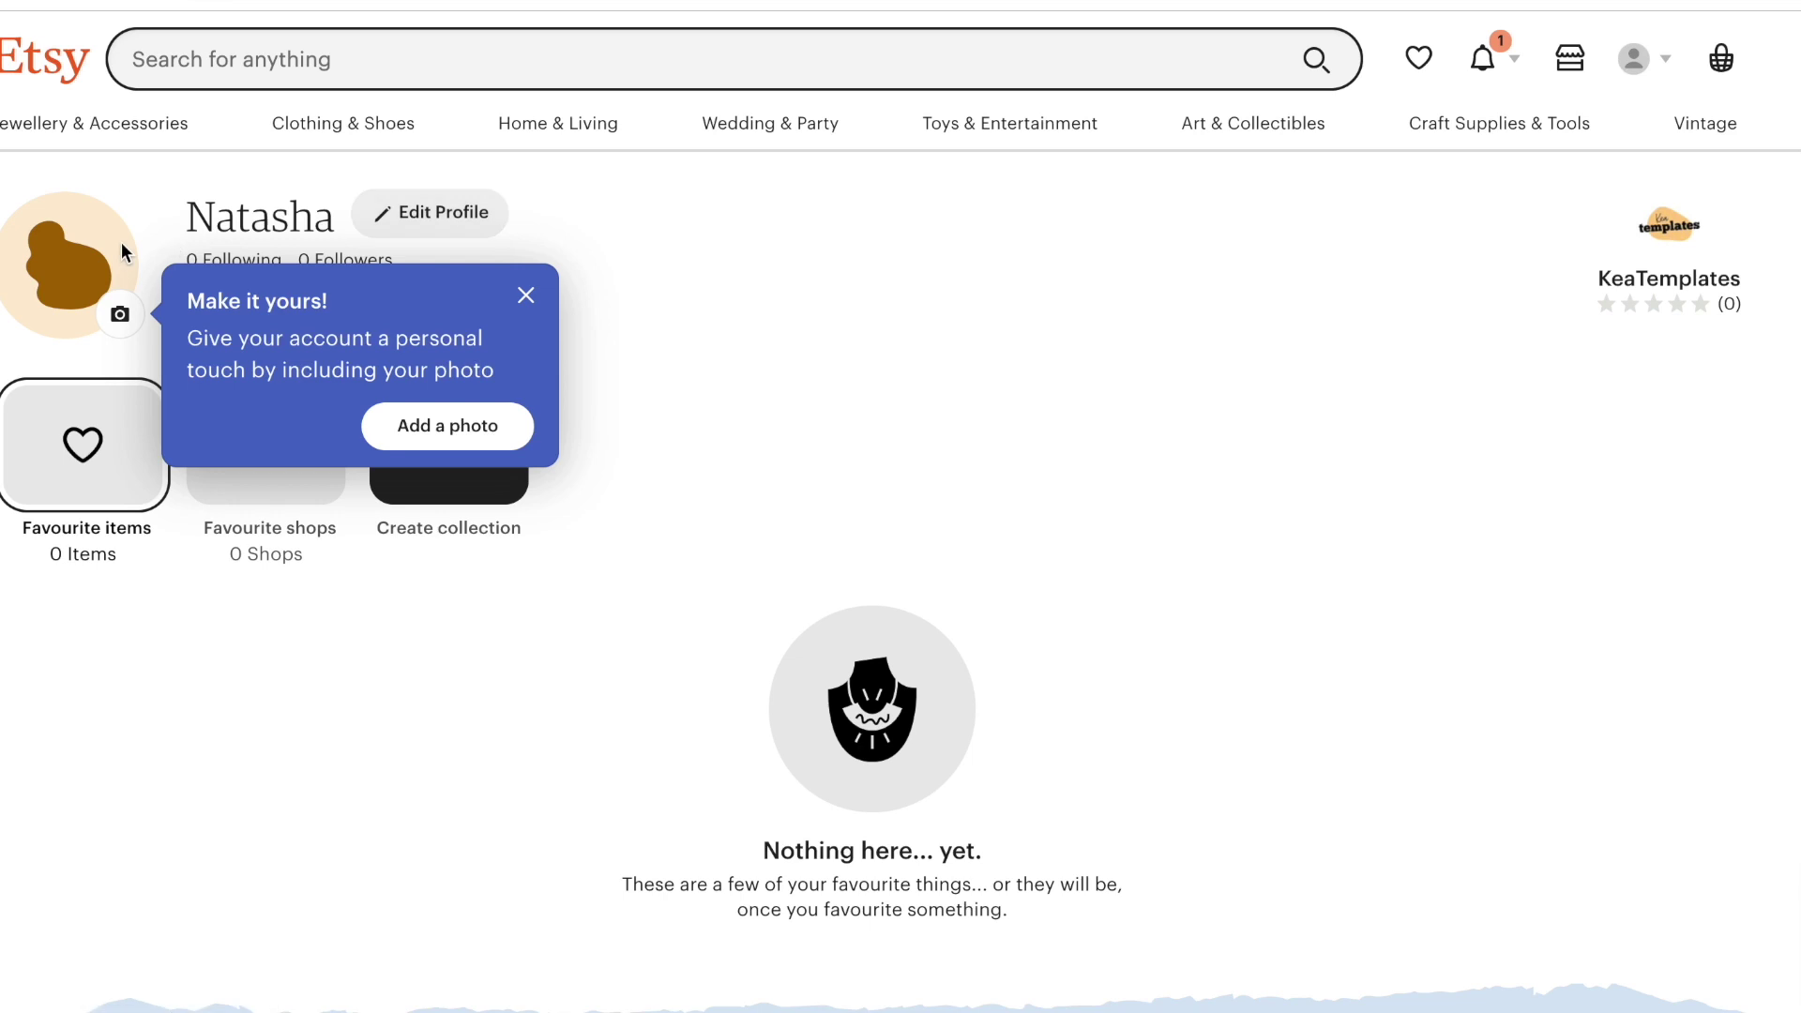
click(480, 212)
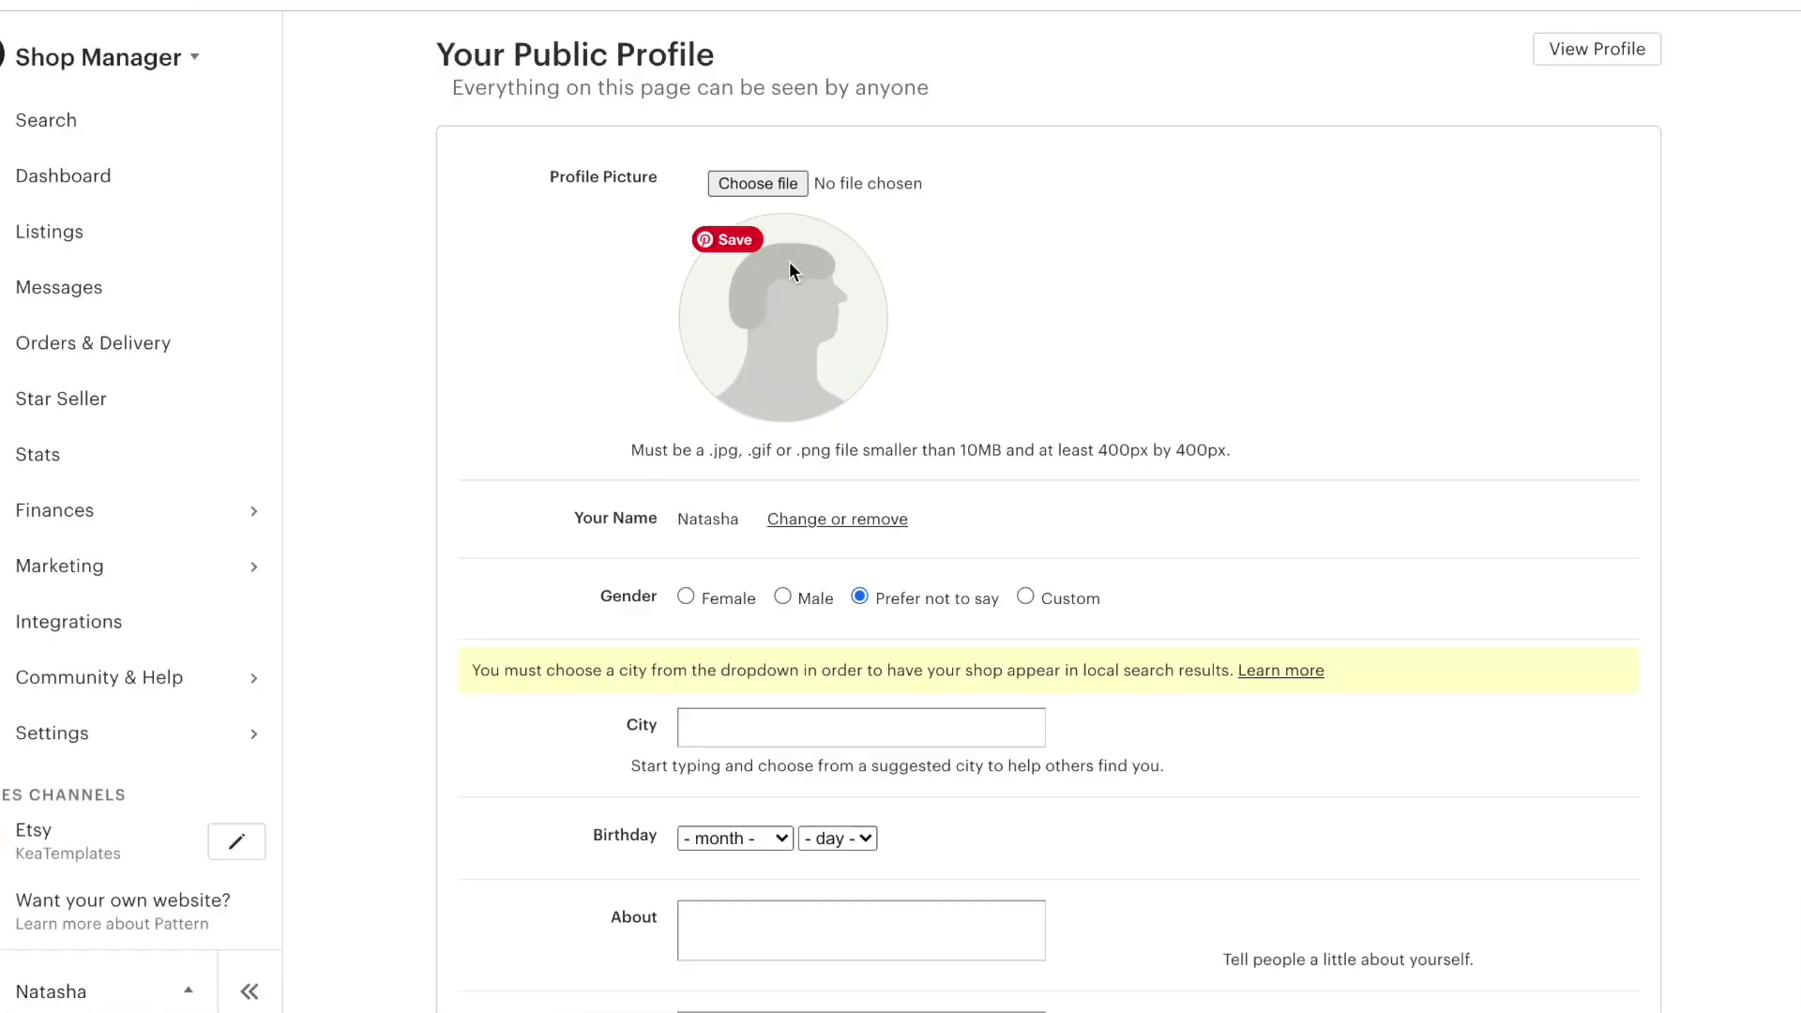
click(784, 183)
click(1020, 510)
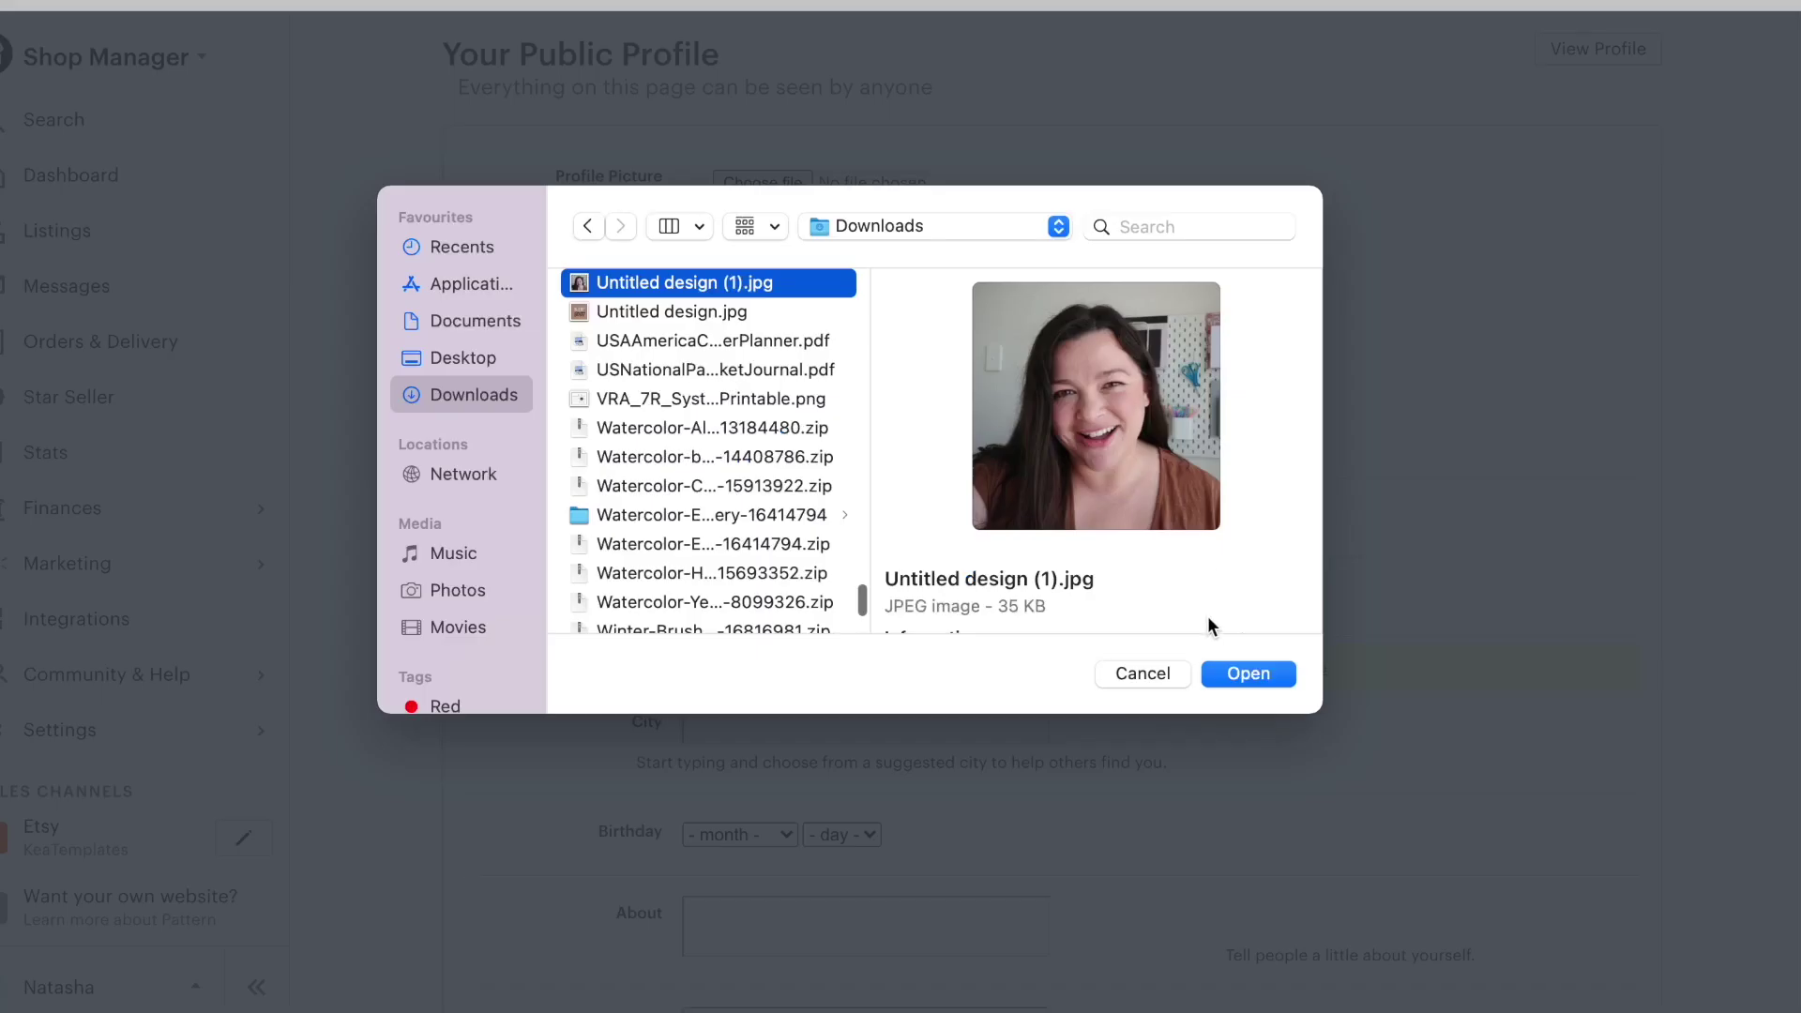
click(1247, 679)
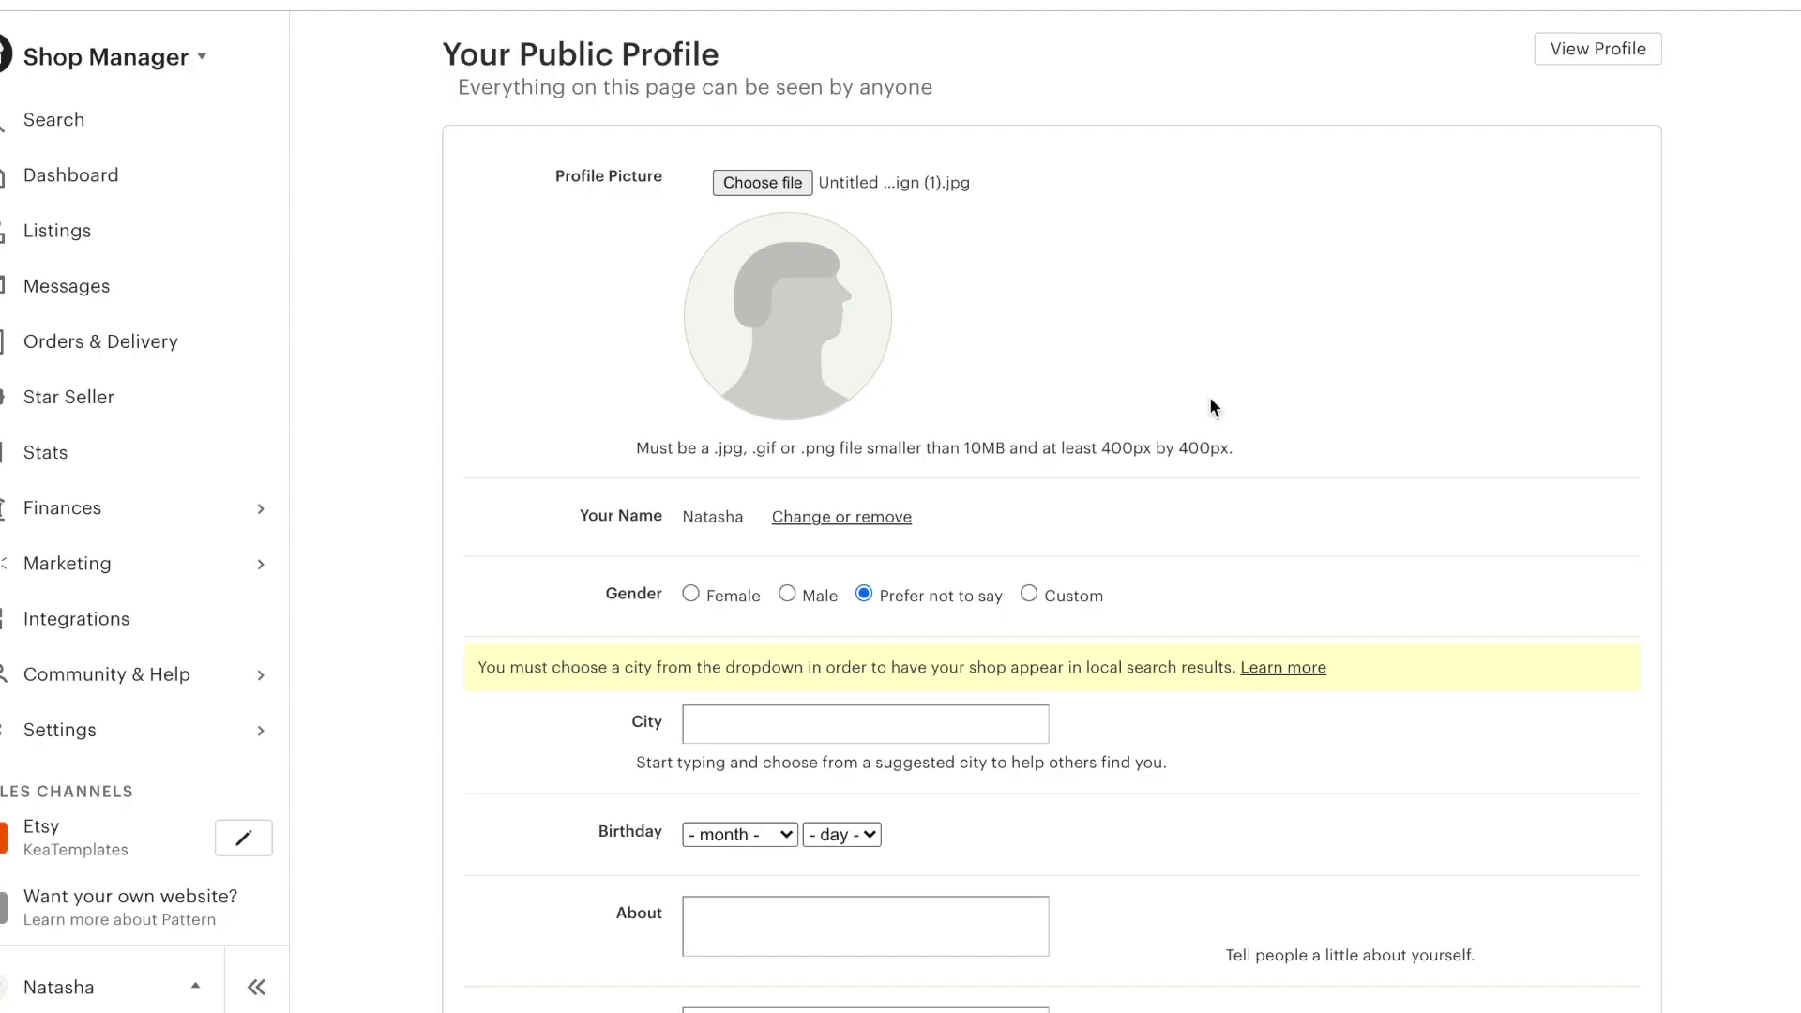
Set the profile's gender to Female and its city to Perth, Western Australia, Australia.
scroll(1208, 395, down, 1)
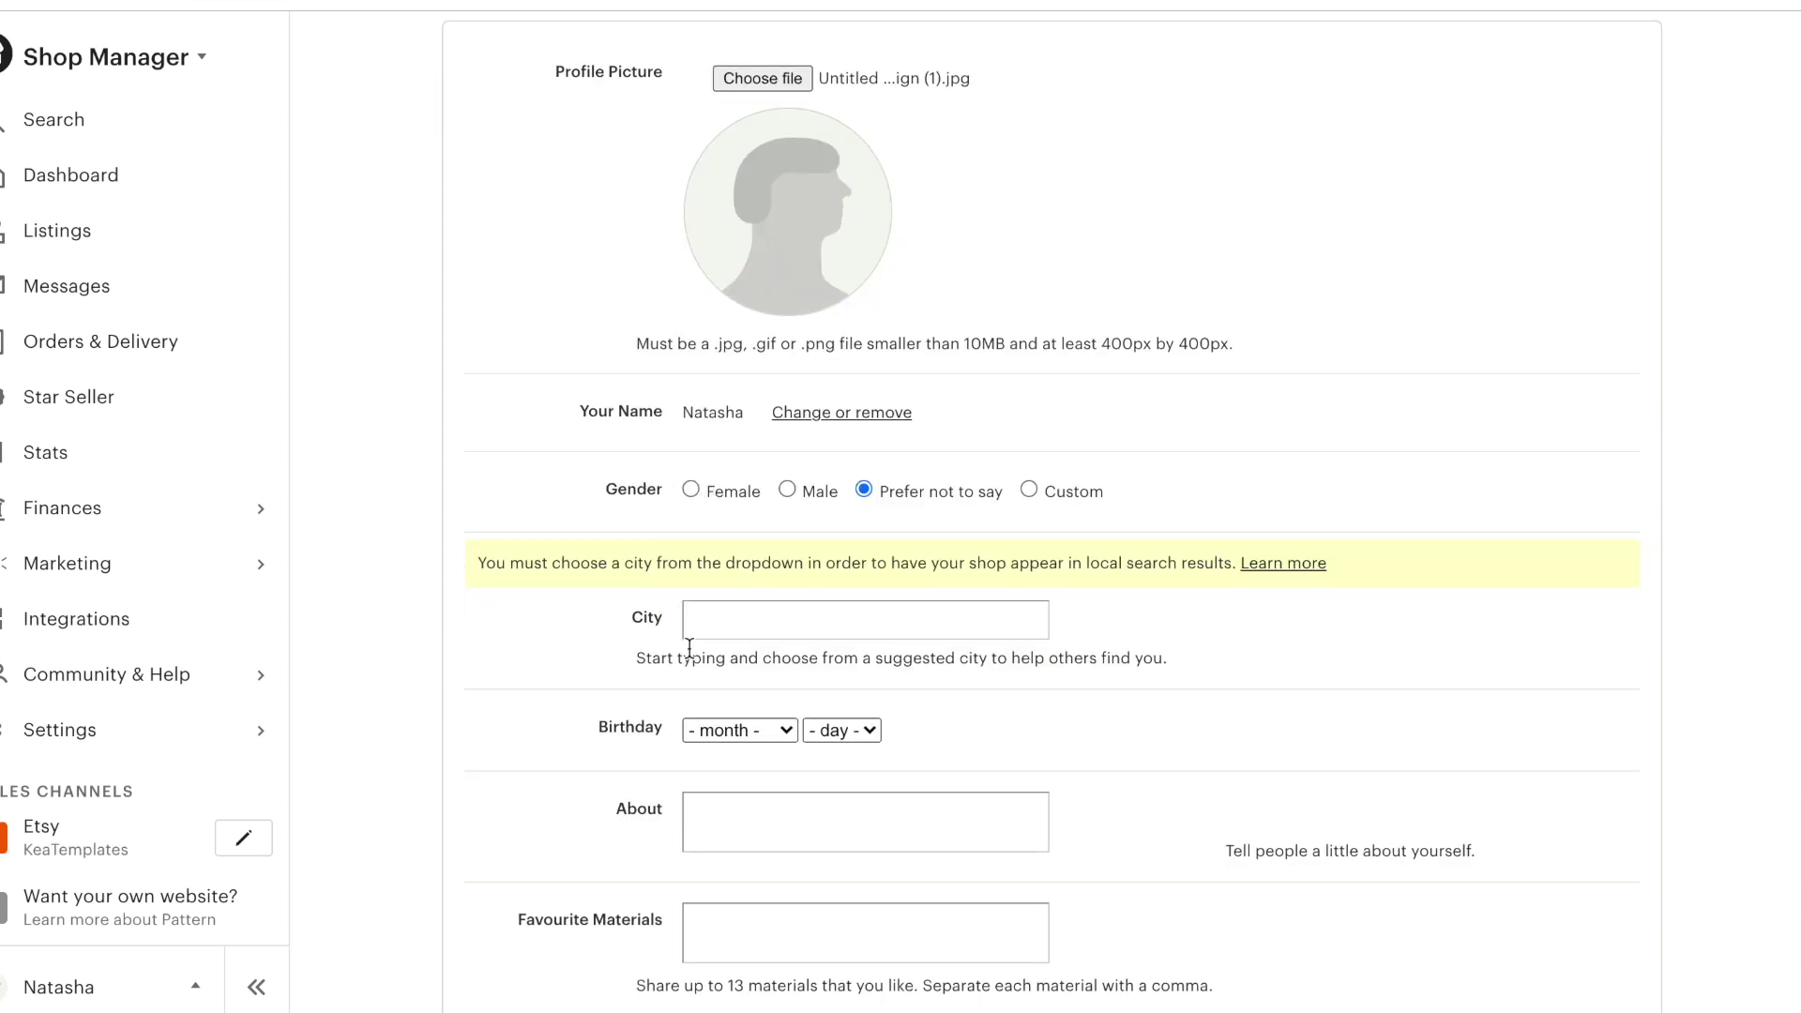
click(691, 487)
click(747, 622)
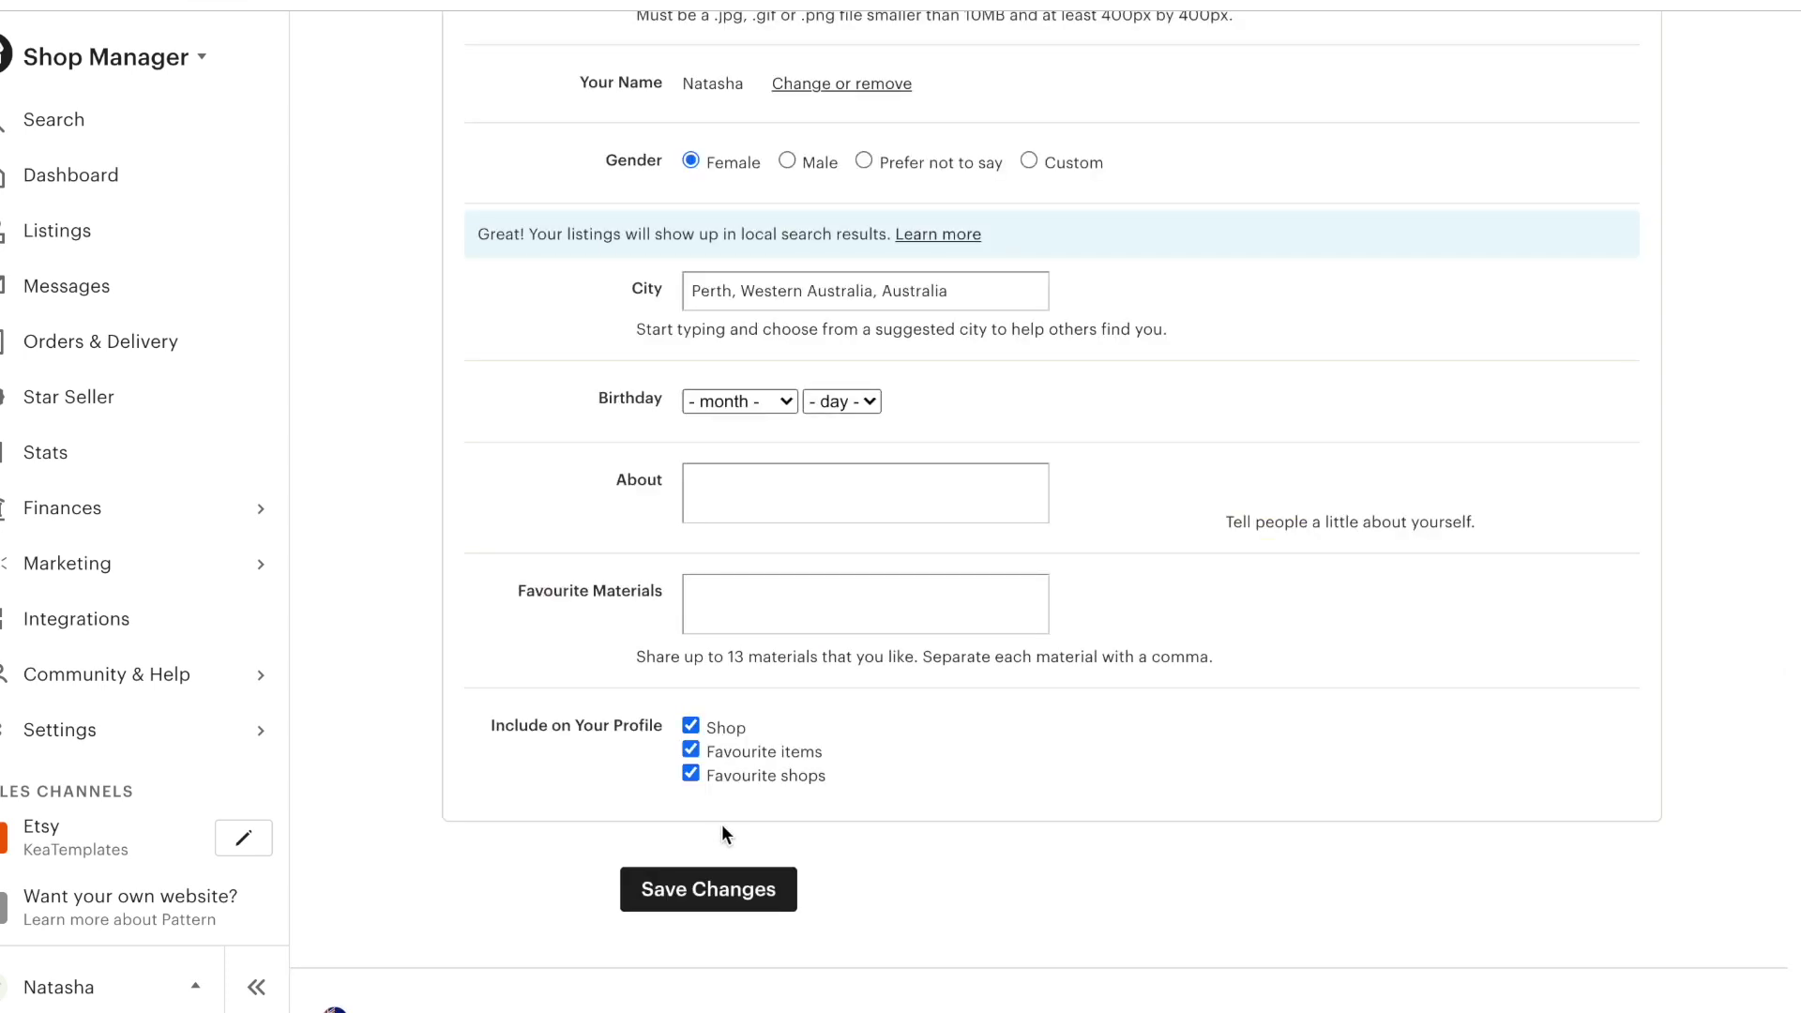
Exclude favourite items and favourite shops from the profile, save the changes and return to the KeaTemplates shop page.
click(690, 771)
click(761, 899)
scroll(757, 891, down, 5)
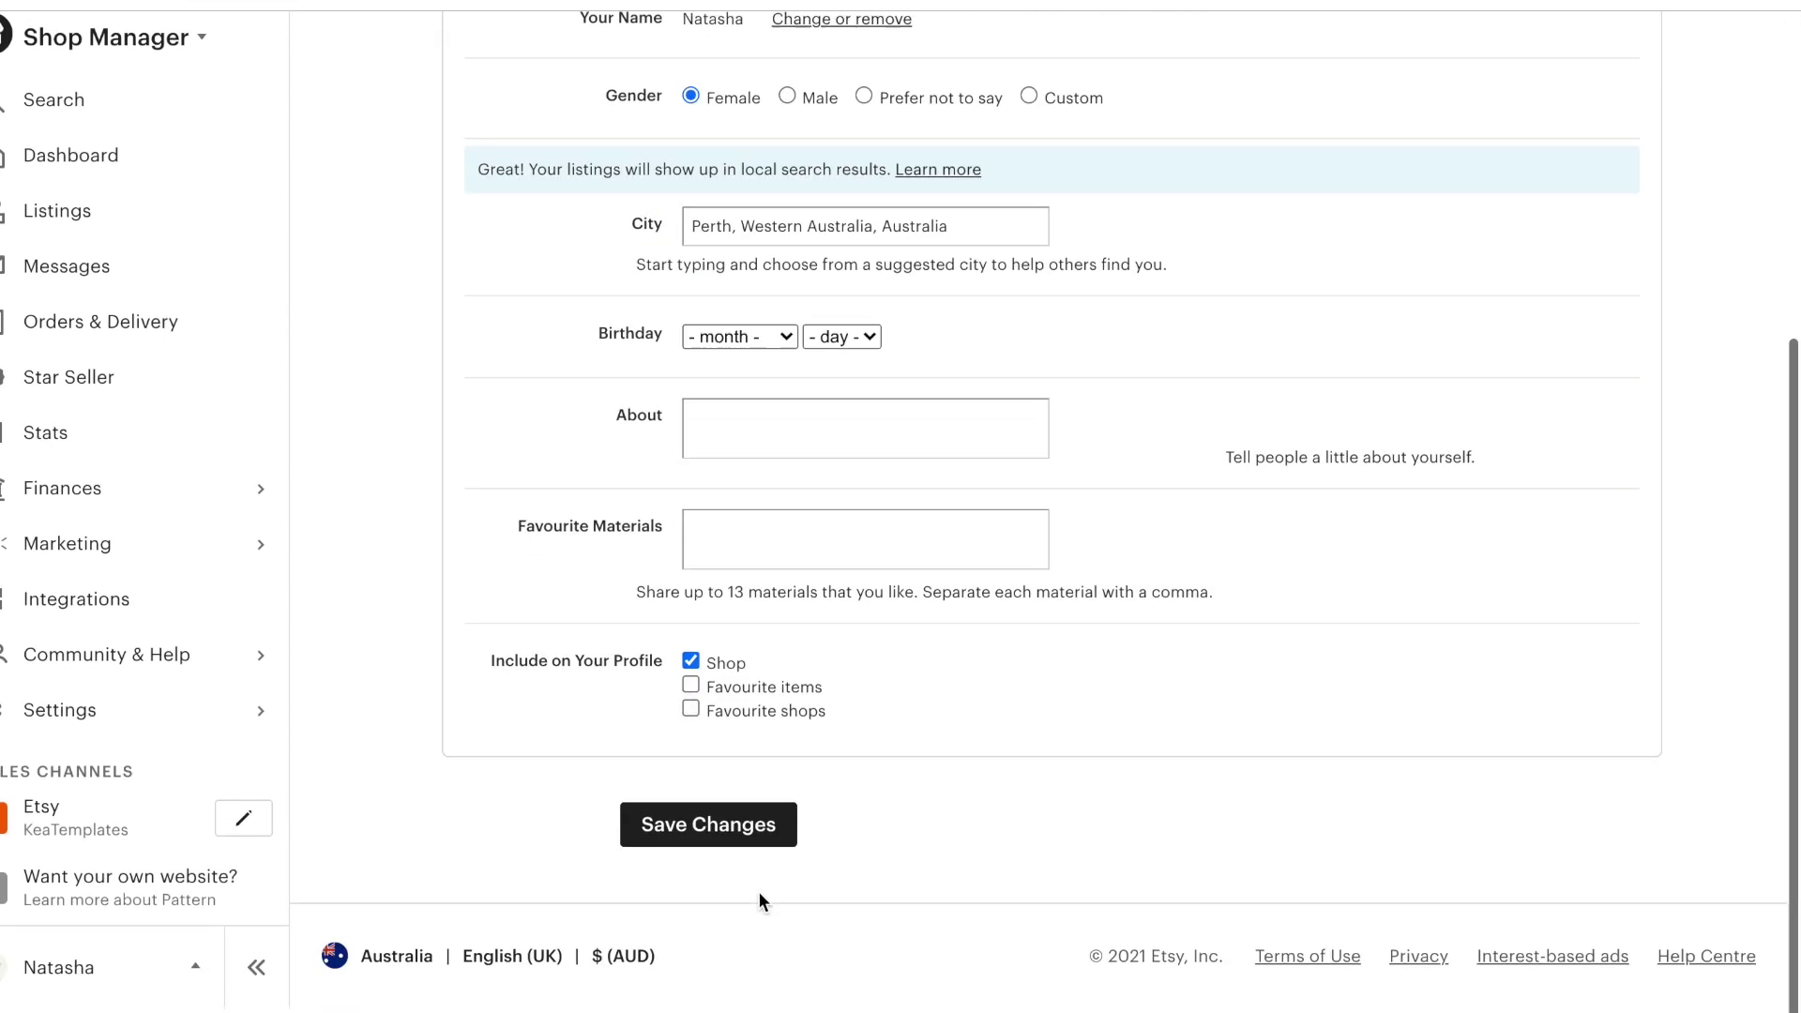
click(747, 841)
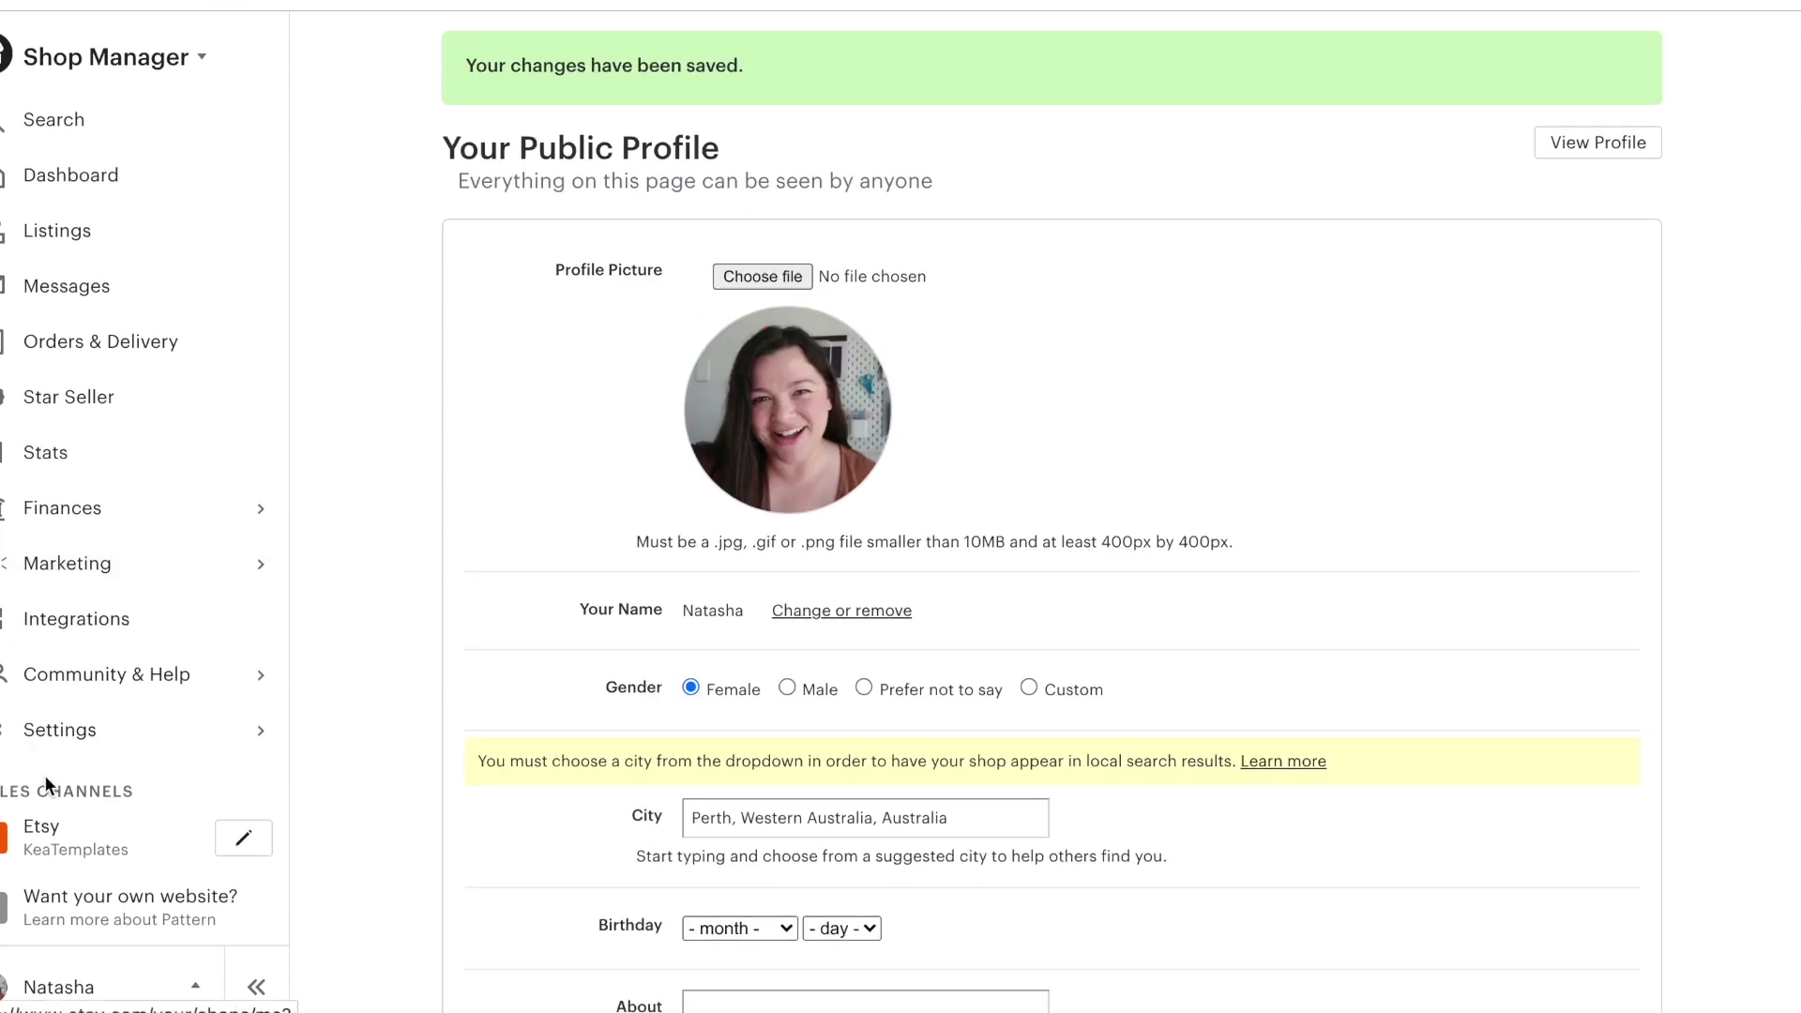
click(54, 839)
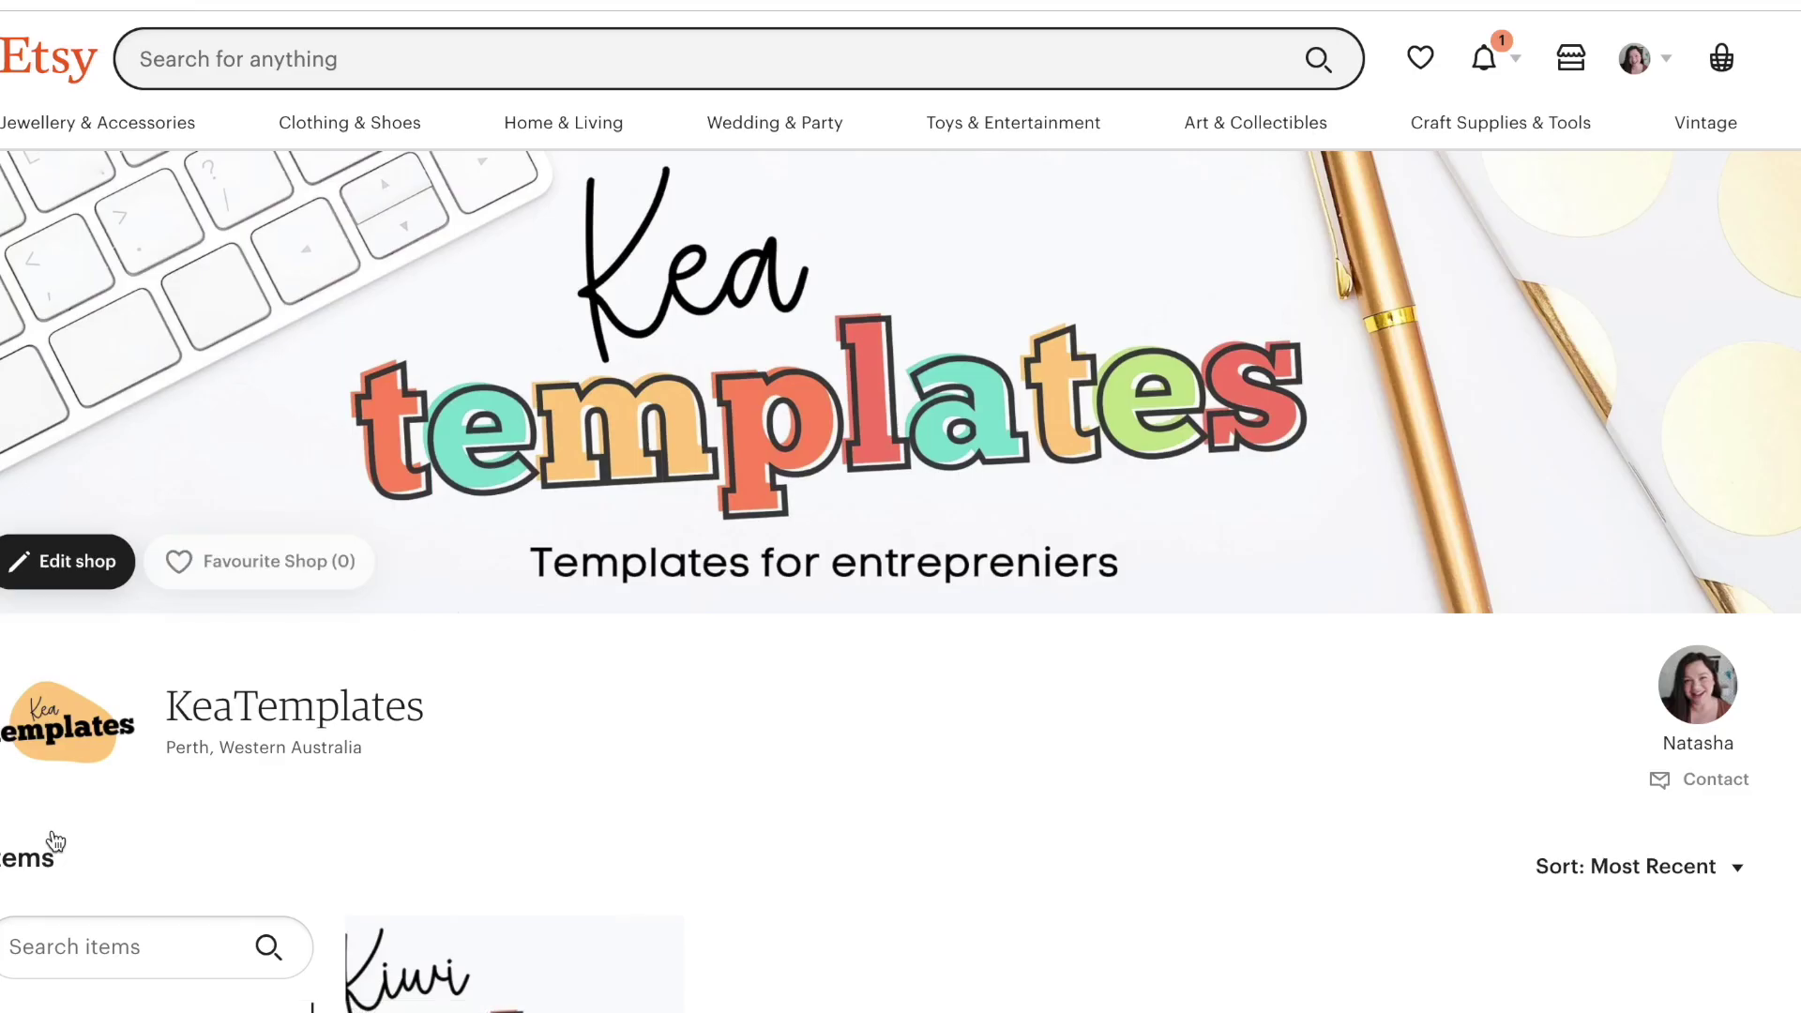